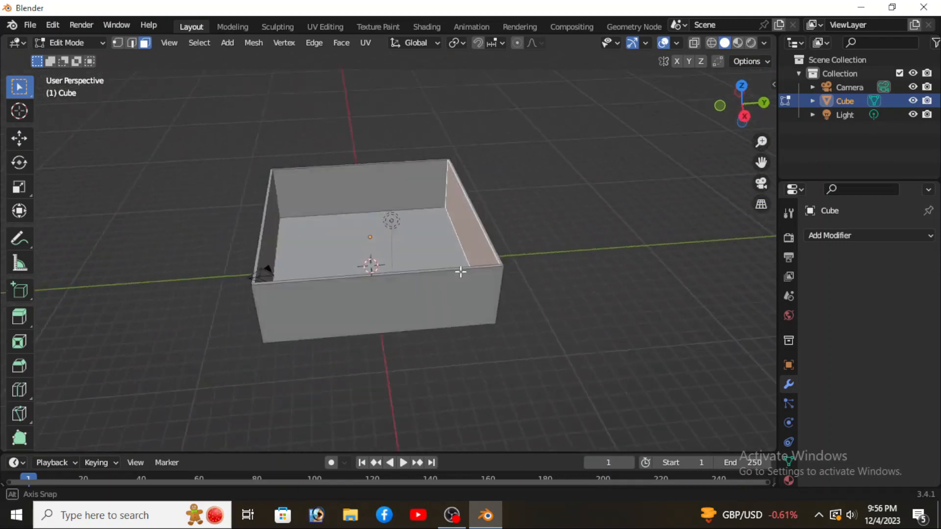
# Step: Extrude the selected inner wall face of the open-topped room box
pyautogui.scroll(6, 408, 206)
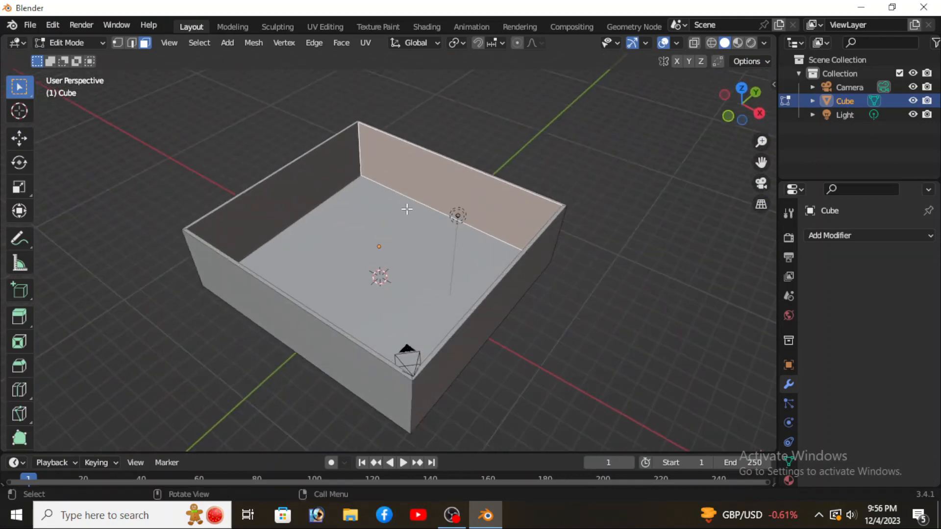
pyautogui.keyDown('shift'); pyautogui.moveTo(462, 269); pyautogui.dragTo(439, 303, button='middle'); pyautogui.keyUp('shift')
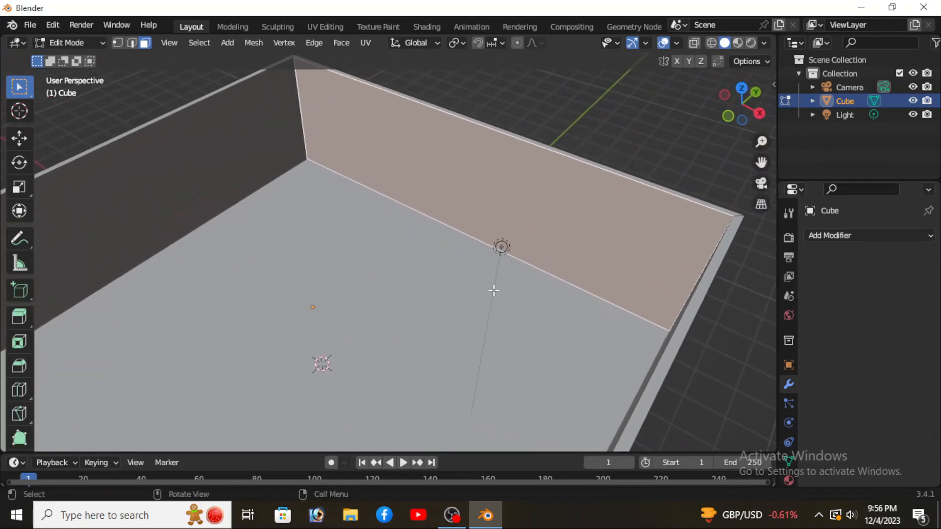
pyautogui.moveTo(493, 290); pyautogui.dragTo(460, 273, button='middle')
pyautogui.keyDown('shift'); pyautogui.moveTo(441, 321); pyautogui.dragTo(459, 324, button='middle'); pyautogui.keyUp('shift')
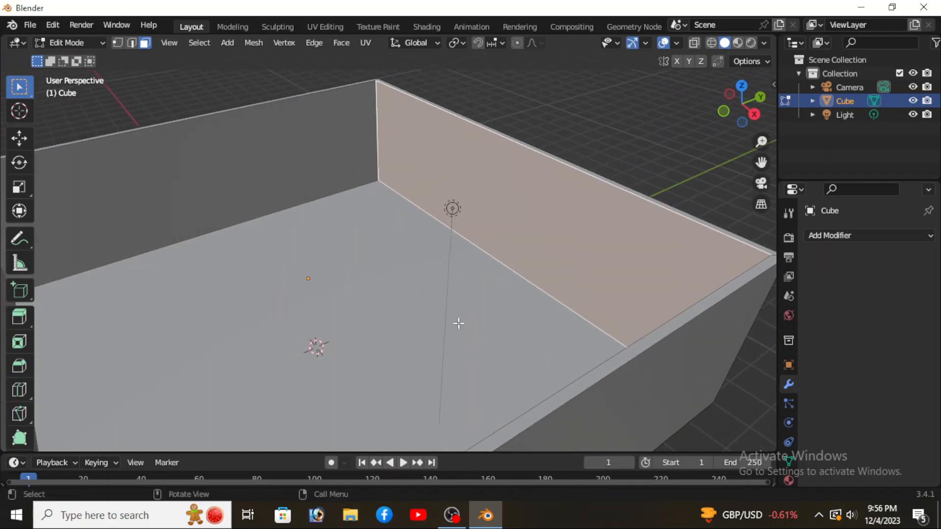
pyautogui.press('e')
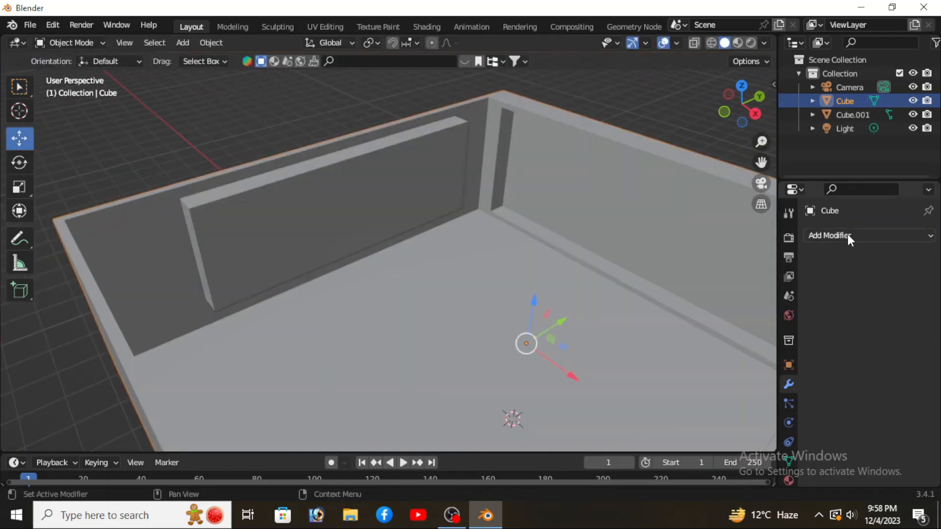
# Step: Cut a window opening by applying a Boolean Difference modifier to the room with the wall block as cutter, and delete the block
pyautogui.click(848, 235)
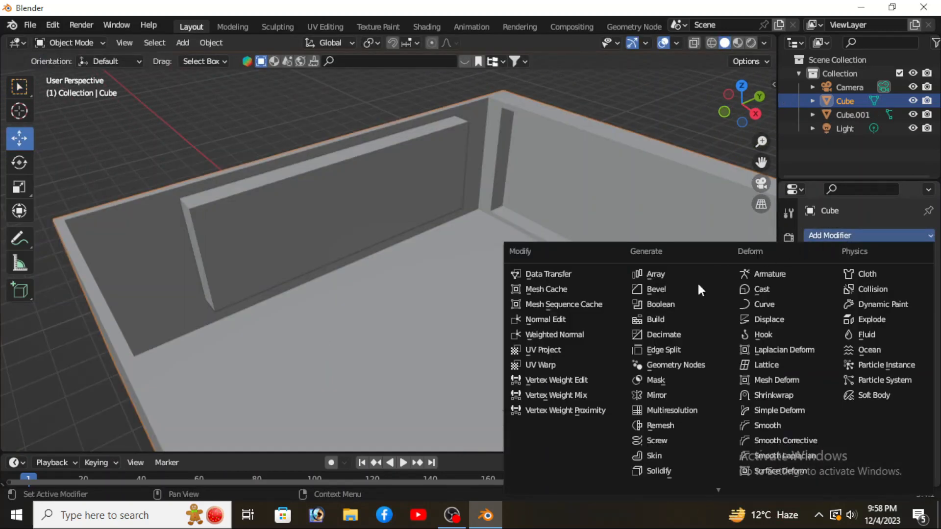
pyautogui.click(684, 304)
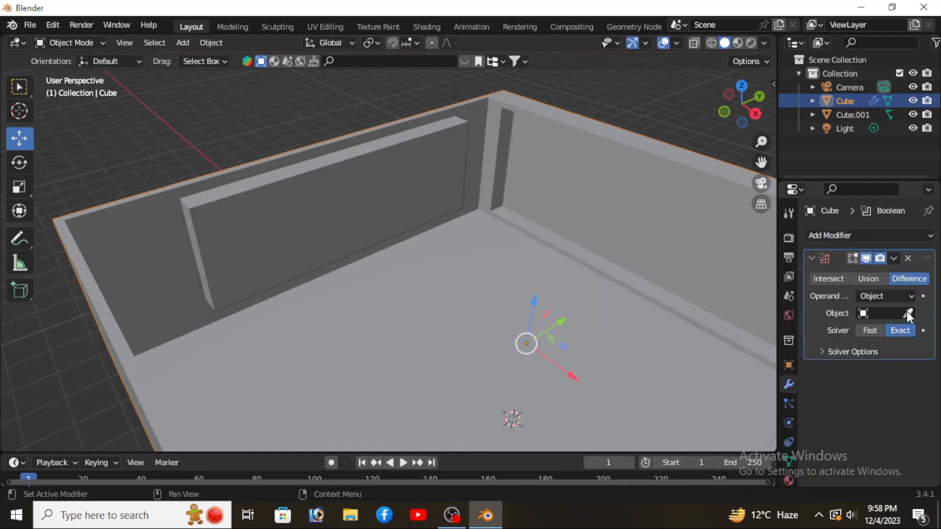
pyautogui.click(907, 313)
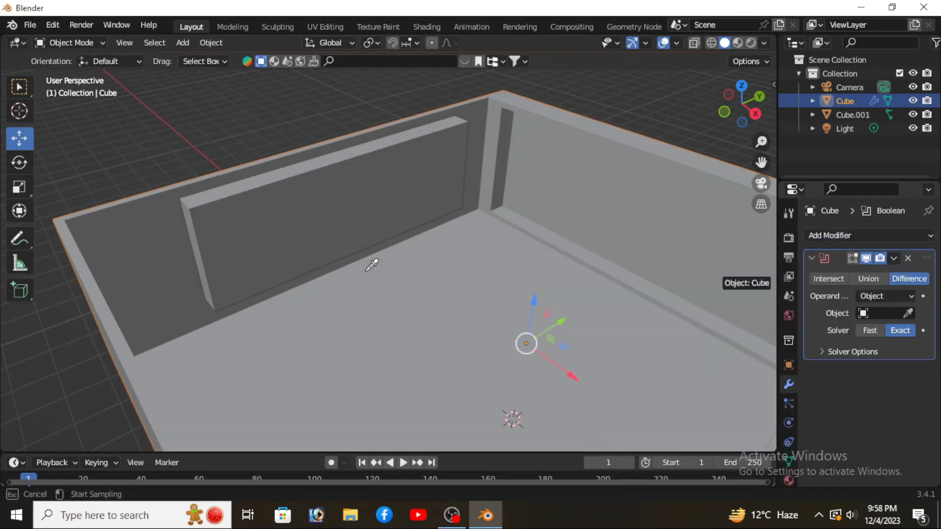
pyautogui.click(254, 209)
pyautogui.click(893, 258)
pyautogui.click(817, 273)
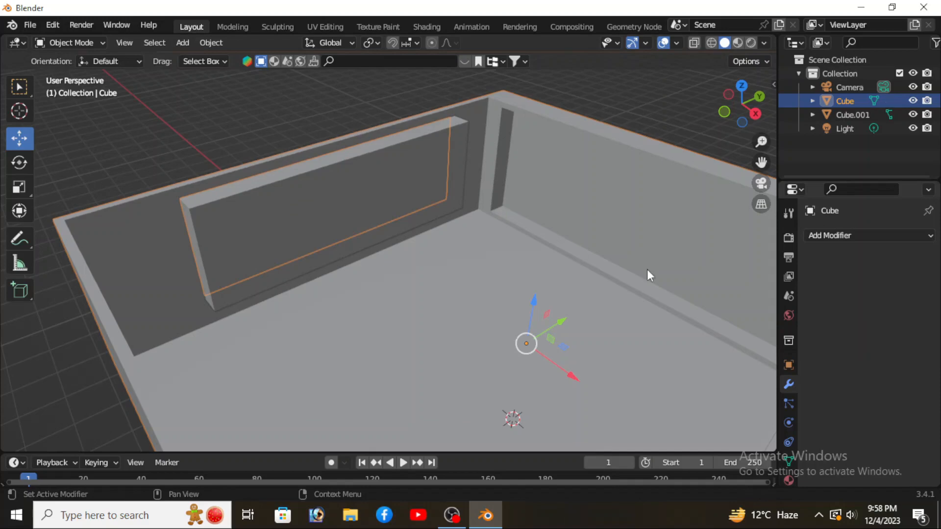
pyautogui.click(290, 207)
pyautogui.press('Delete')
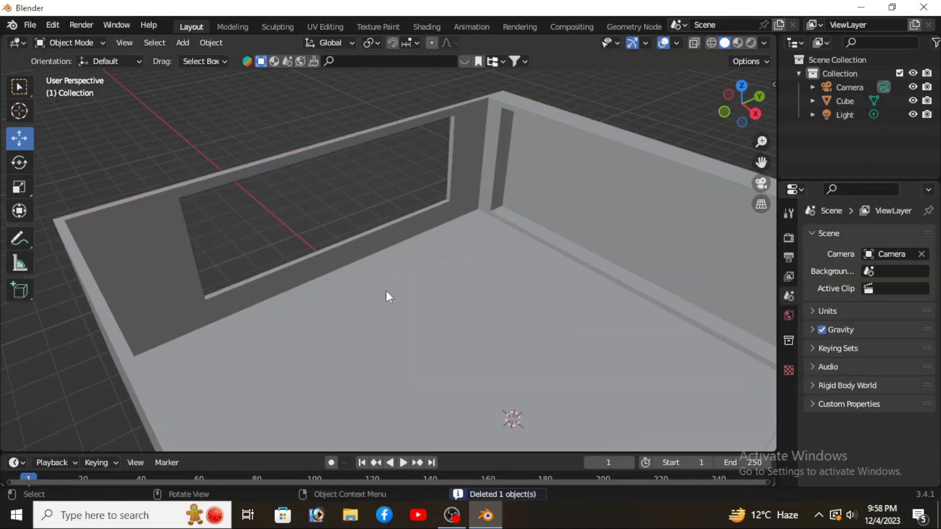
pyautogui.scroll(-6, 409, 292)
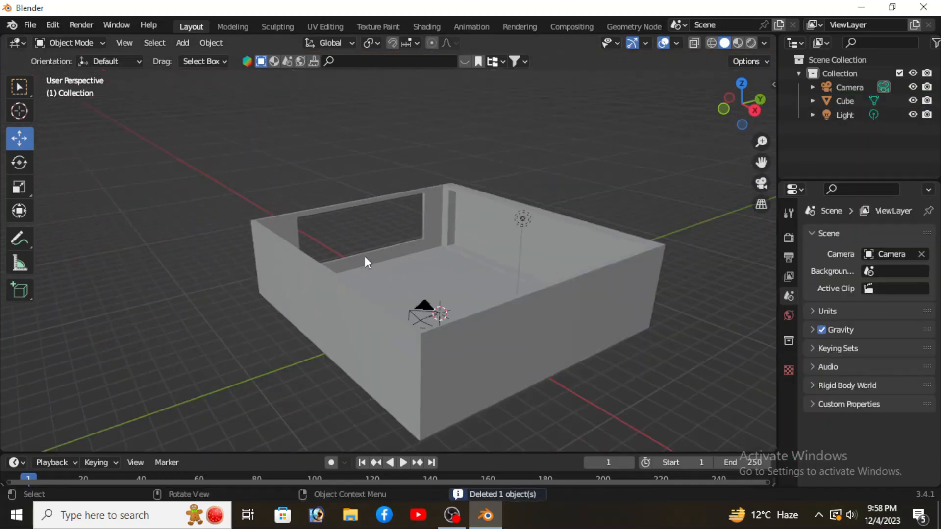
pyautogui.moveTo(364, 257); pyautogui.dragTo(429, 314, button='middle')
pyautogui.scroll(6, 371, 237)
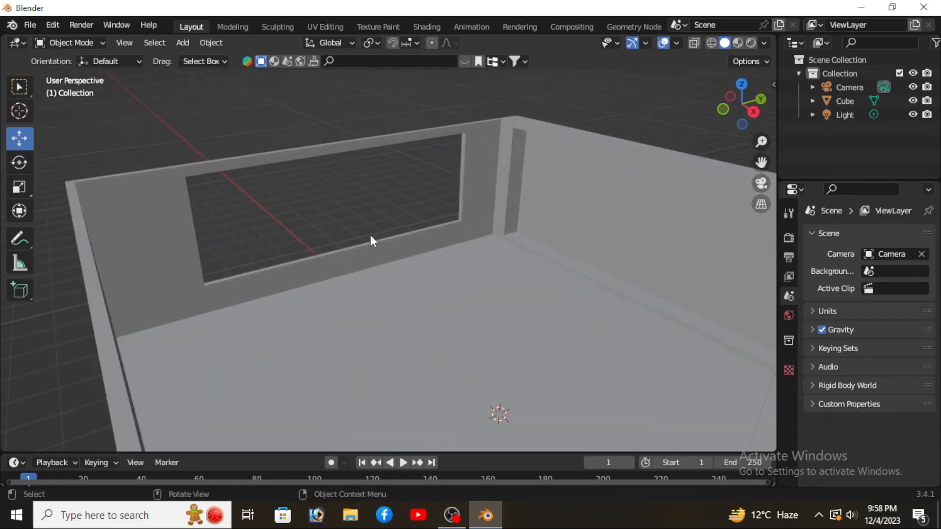
pyautogui.keyDown('shift'); pyautogui.moveTo(434, 281); pyautogui.dragTo(404, 273, button='middle'); pyautogui.keyUp('shift')
pyautogui.scroll(3, 314, 239)
pyautogui.keyDown('shift'); pyautogui.moveTo(346, 275); pyautogui.dragTo(396, 296, button='middle'); pyautogui.keyUp('shift')
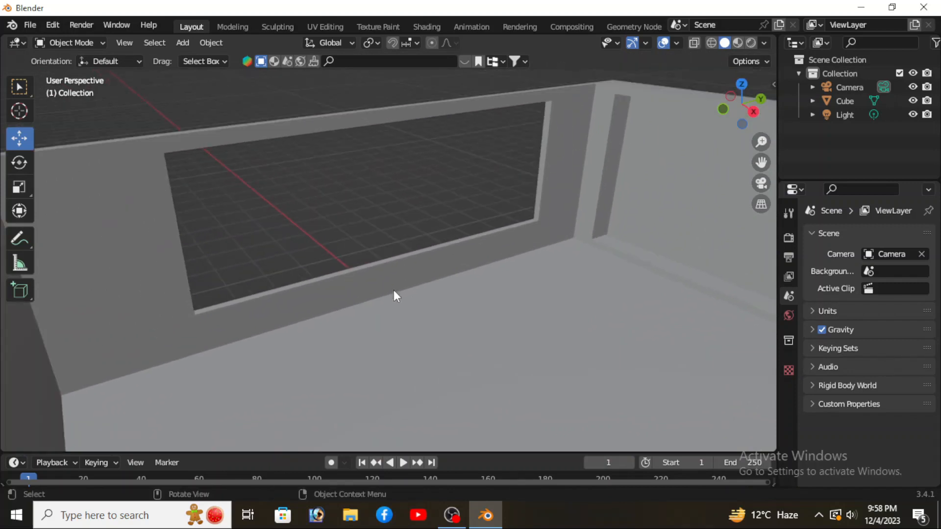
pyautogui.click(51, 26)
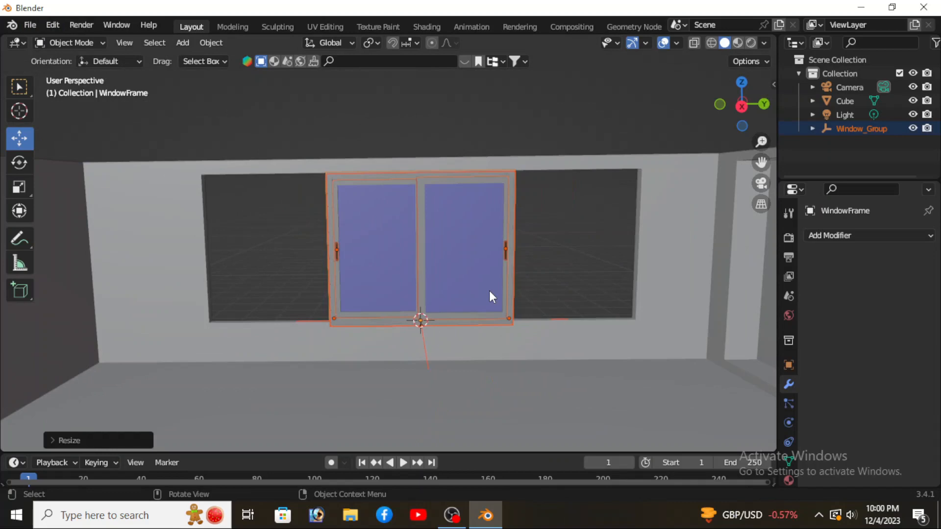
# Step: Move the sliding window about -2.45 m along Y to one end of the wall opening, and duplicate it along Y
pyautogui.press('g')
pyautogui.press('y')
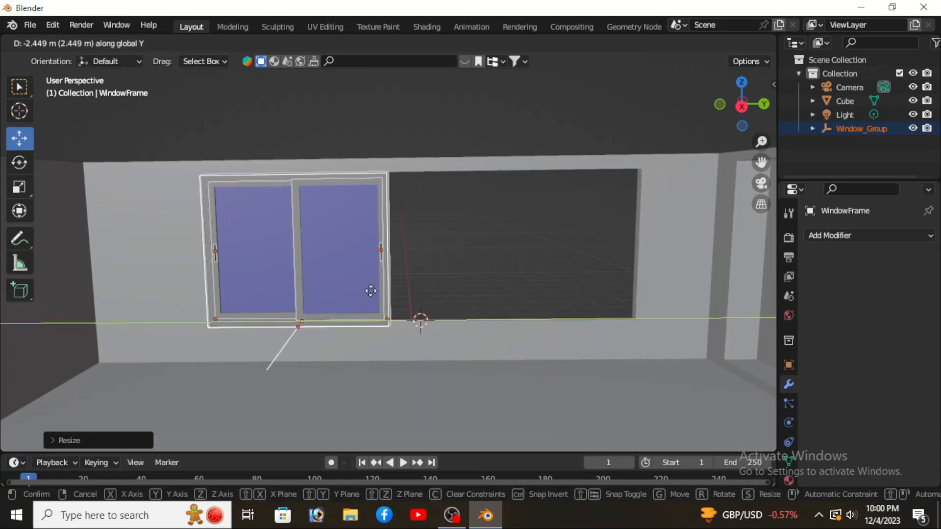
pyautogui.click(371, 291)
pyautogui.hotkey('shift', 'd')
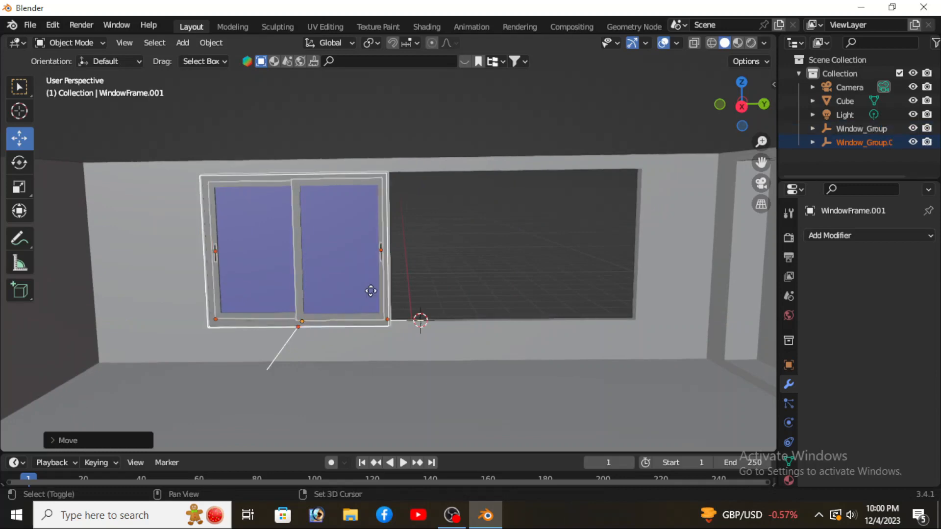
pyautogui.press('y')
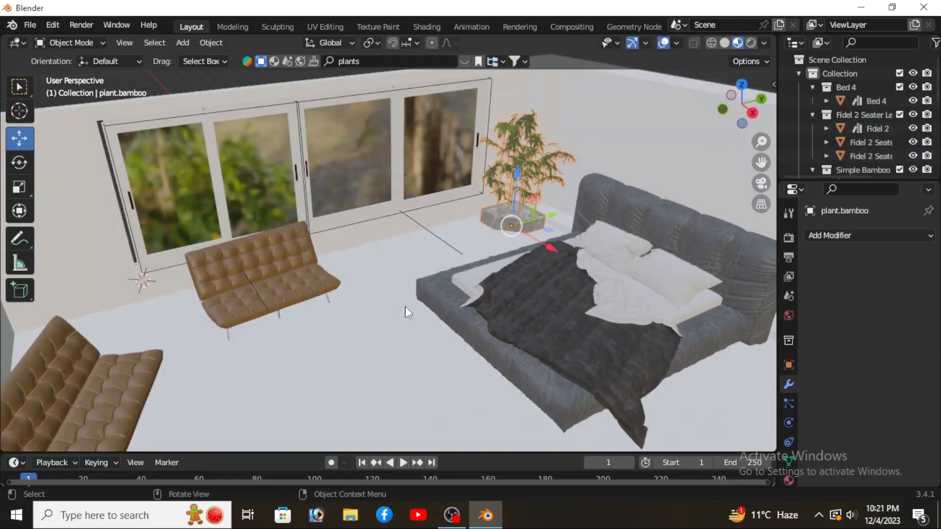
pyautogui.moveTo(404, 306); pyautogui.dragTo(520, 324, button='middle')
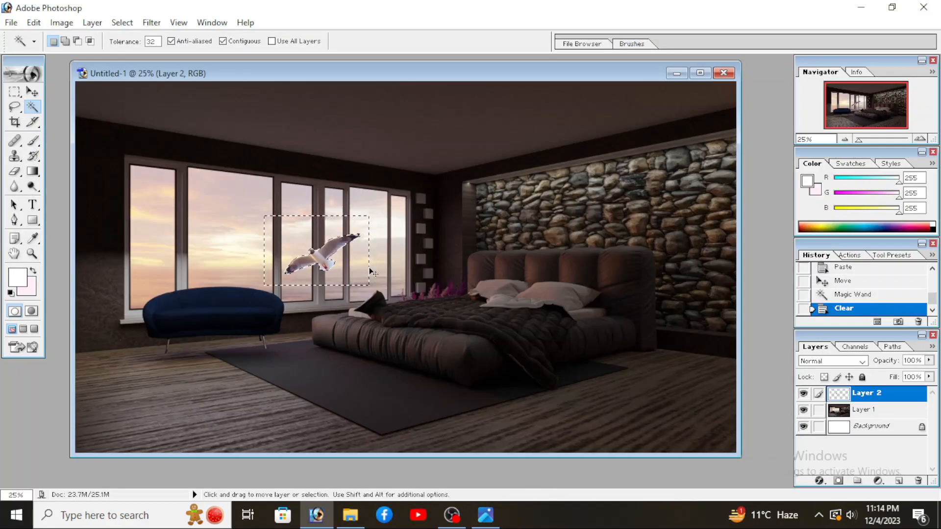
# Step: Deselect the cleared background, move the seagull into the wide window pane, and start Free Transform on it
pyautogui.hotkey('ctrl', 'd')
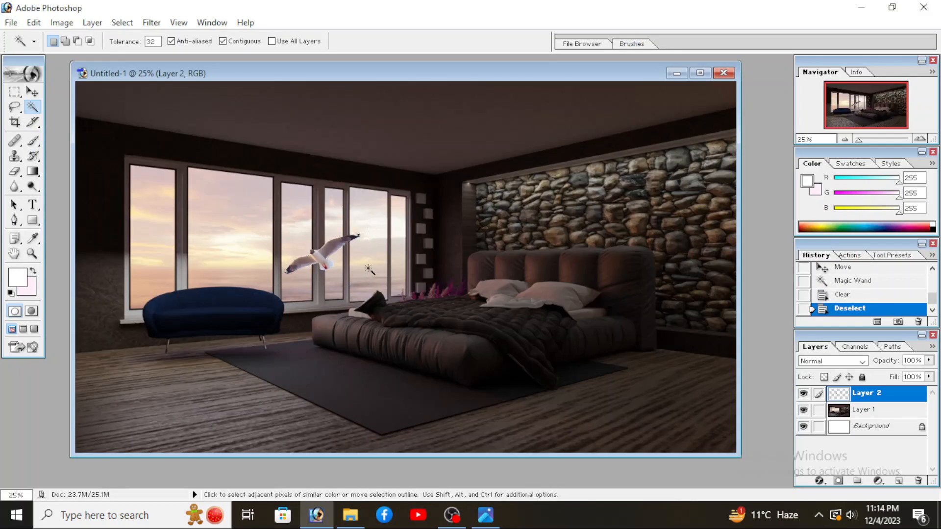
pyautogui.click(30, 93)
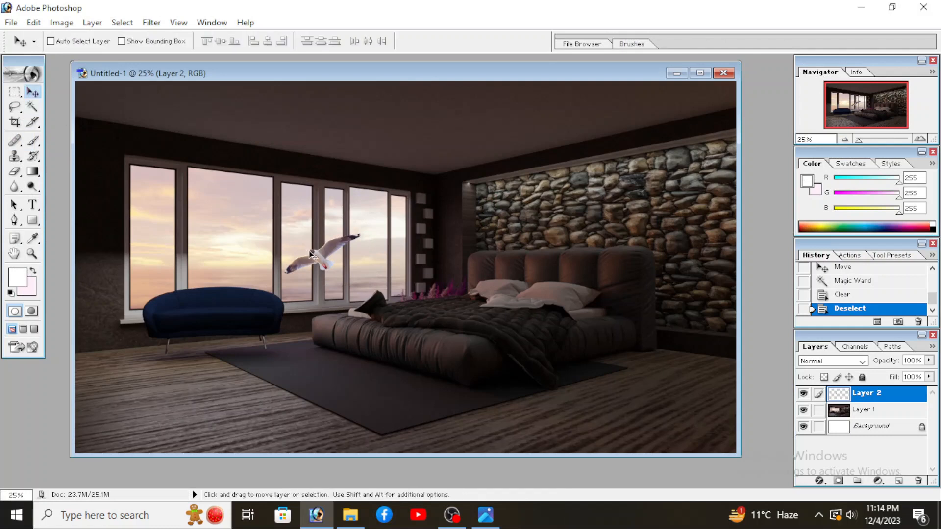
pyautogui.moveTo(310, 254); pyautogui.dragTo(222, 237)
pyautogui.hotkey('ctrl', 't')
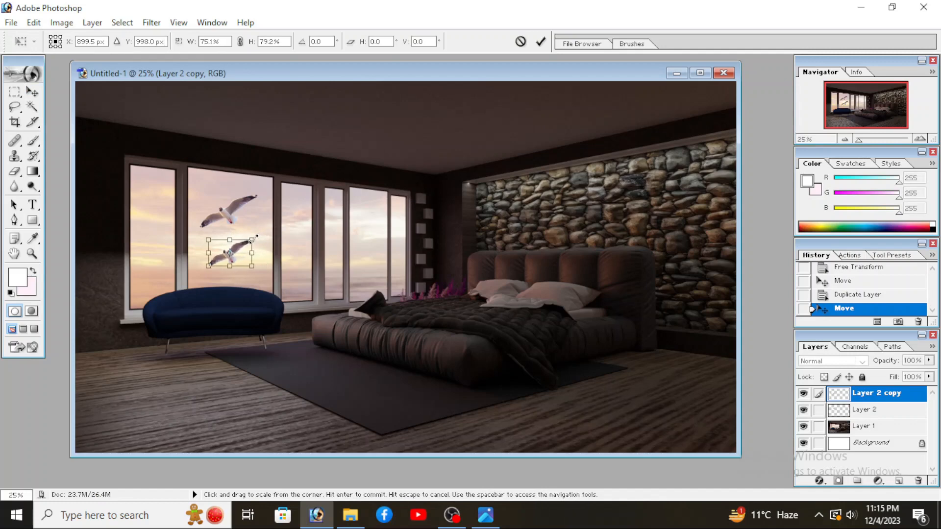
# Step: Place the cut-out armchair beside the bed near the stone wall and start Free Transform on it
pyautogui.click(32, 106)
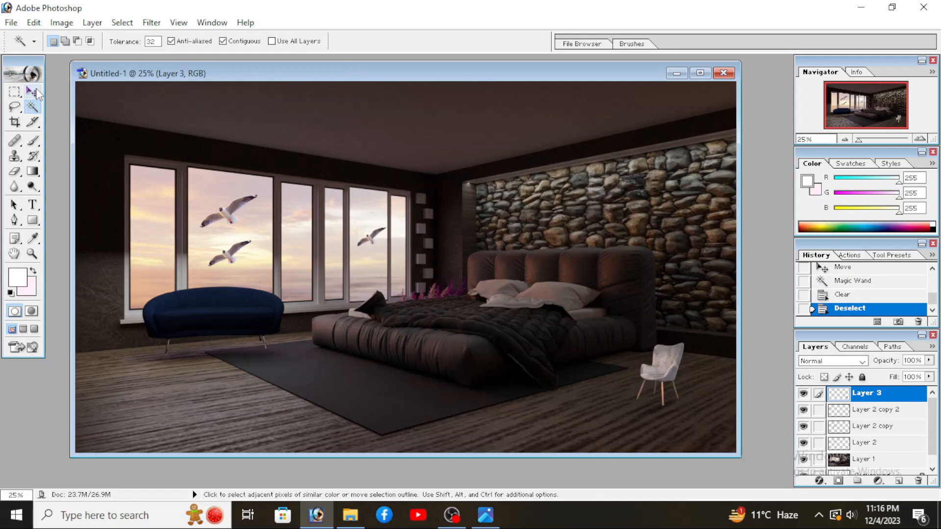
pyautogui.click(32, 92)
pyautogui.moveTo(636, 365); pyautogui.dragTo(669, 345)
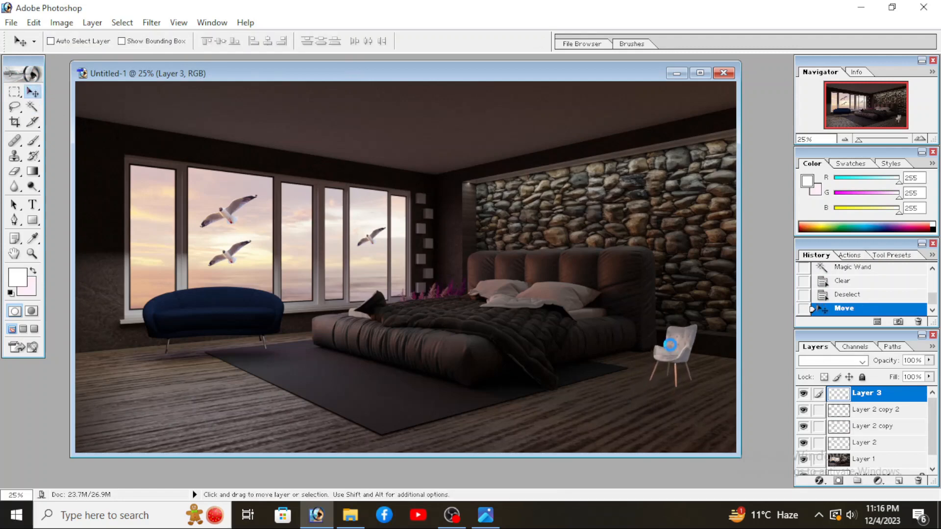
pyautogui.hotkey('ctrl', 't')
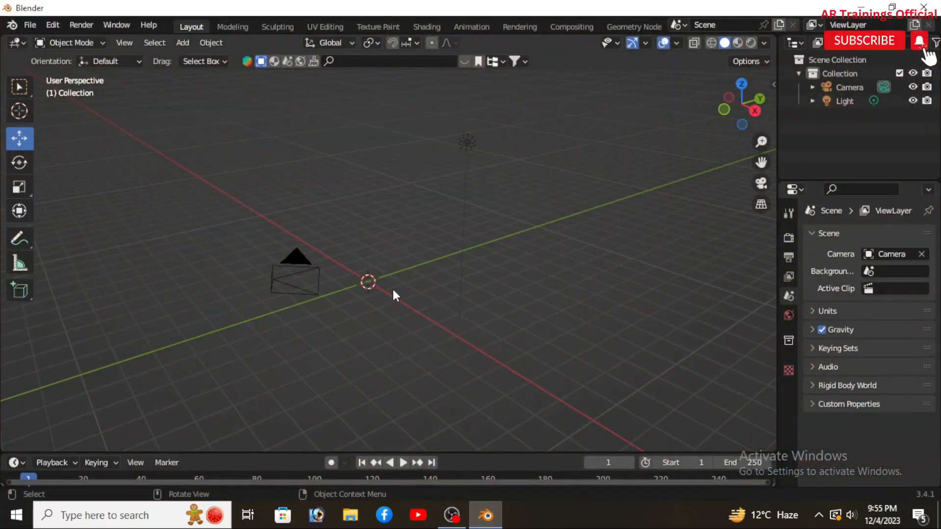
# Step: Add a mesh cube and scale it along X by about 6.62
pyautogui.hotkey('shift', 'a')
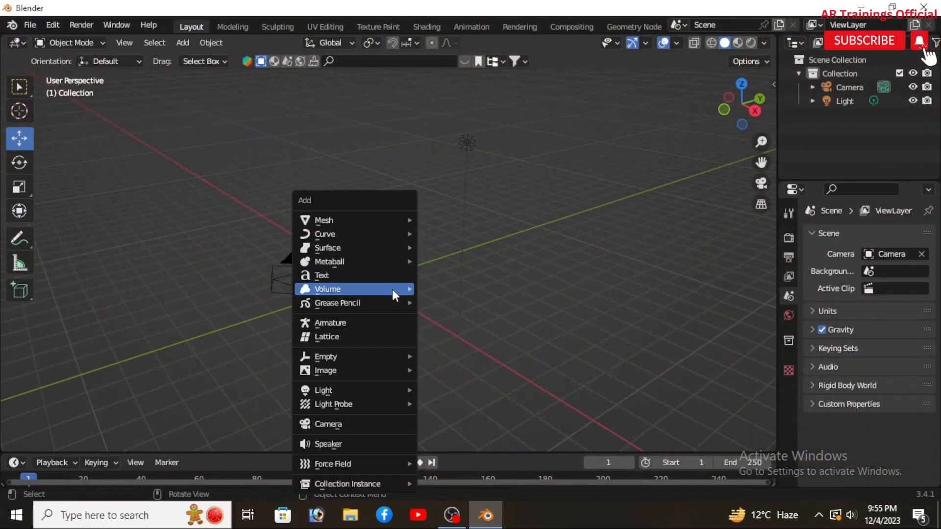
pyautogui.moveTo(362, 224)
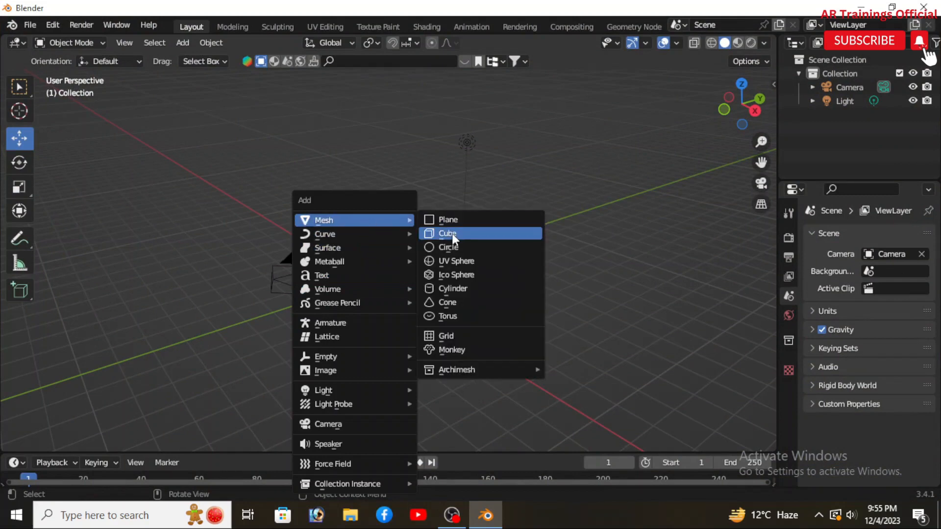
pyautogui.click(452, 234)
pyautogui.scroll(-1, 361, 287)
pyautogui.press('s')
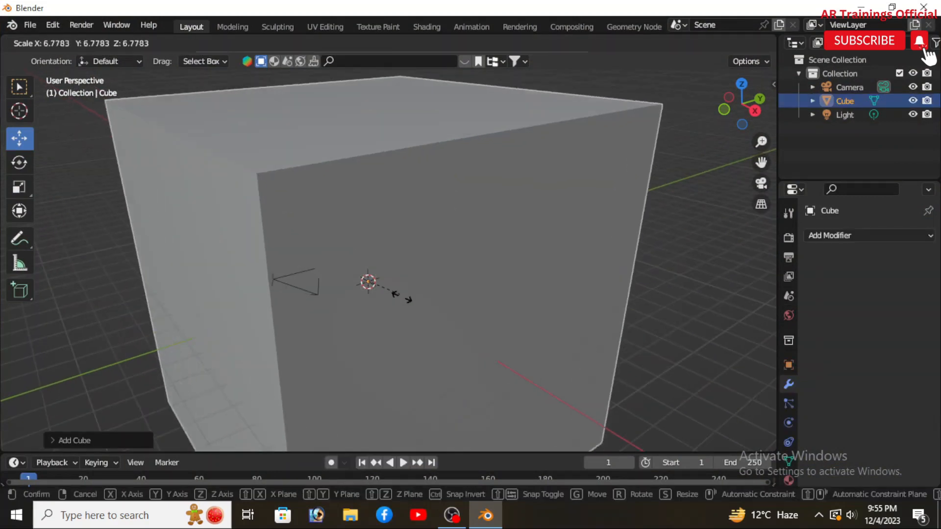
pyautogui.press('x')
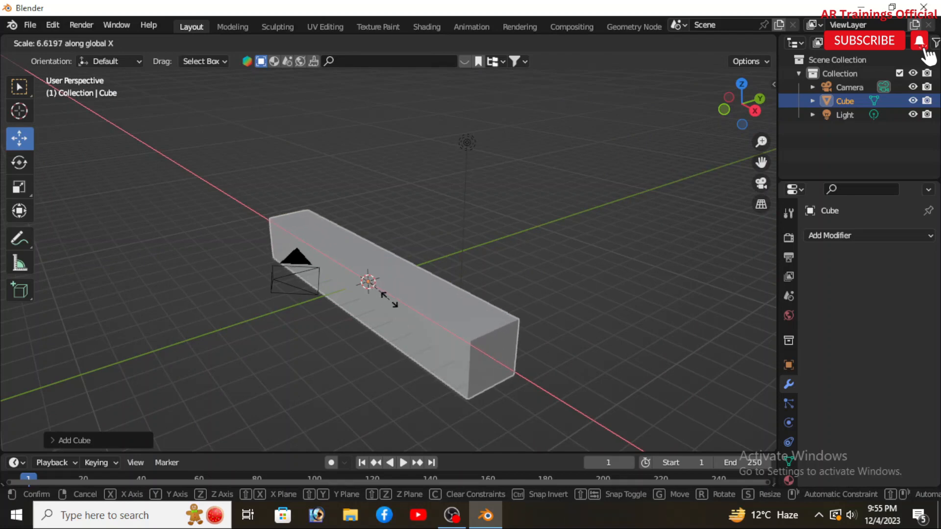
pyautogui.click(383, 294)
# Step: Scale the cube along Y by about 5.7 and along X by about 1.04 to form a wide slab
pyautogui.press('s')
pyautogui.press('y')
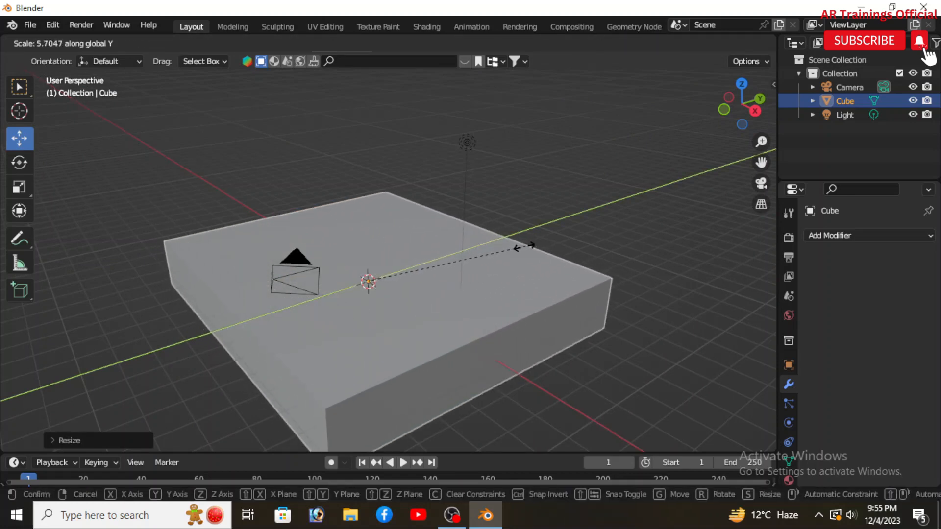
pyautogui.click(524, 248)
pyautogui.press('s')
pyautogui.press('y')
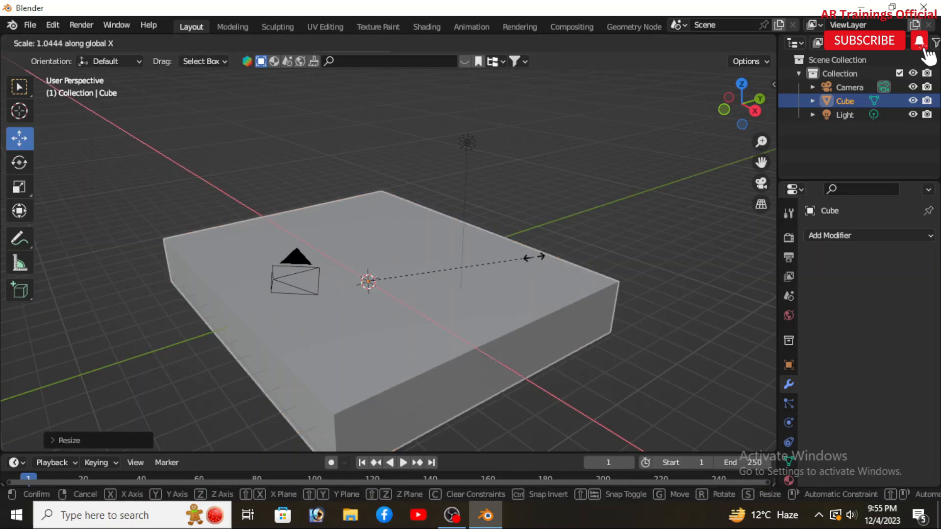
pyautogui.click(535, 258)
# Step: Scale the slab along Z to roughly twice its height
pyautogui.scroll(2, 345, 234)
pyautogui.scroll(-2, 345, 235)
pyautogui.moveTo(405, 271); pyautogui.dragTo(412, 242, button='middle')
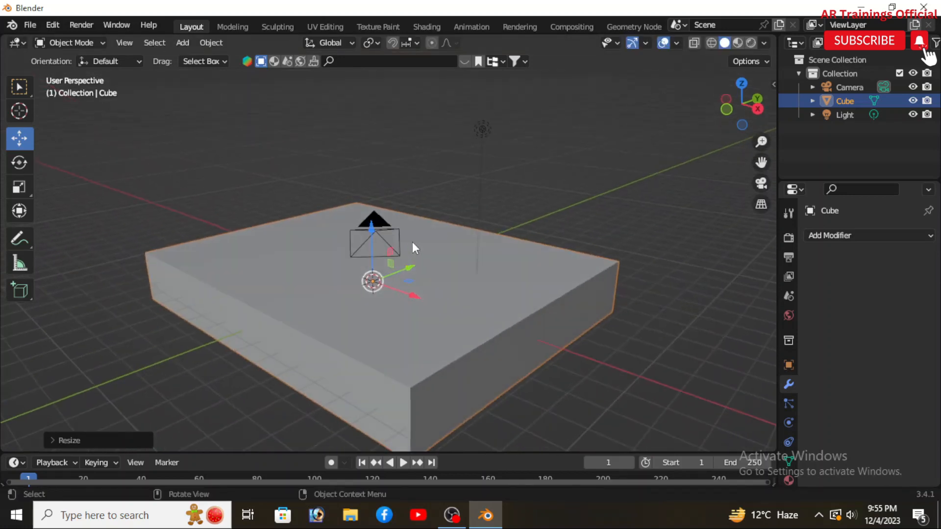
pyautogui.scroll(-3, 413, 243)
pyautogui.press('s')
pyautogui.press('z')
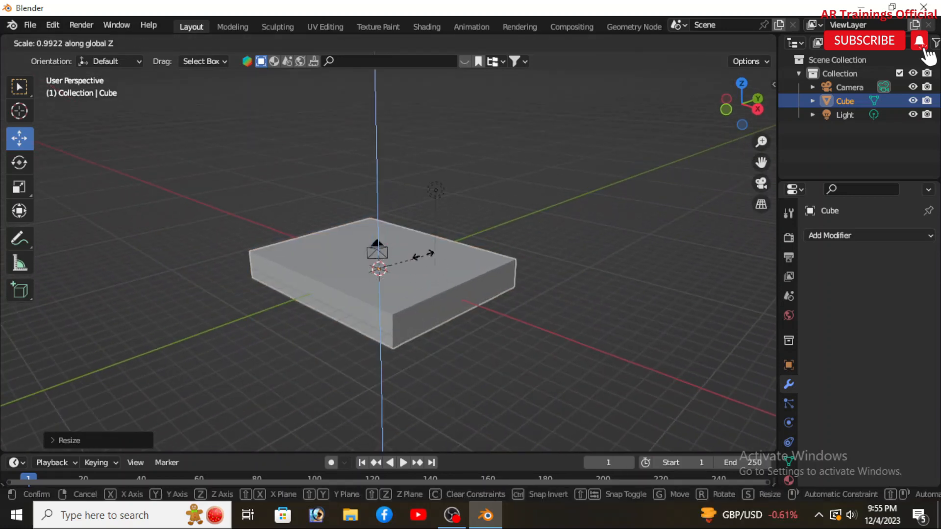
pyautogui.click(478, 199)
# Step: Move the box up along Z by about 1.8 m
pyautogui.press('g')
pyautogui.press('z')
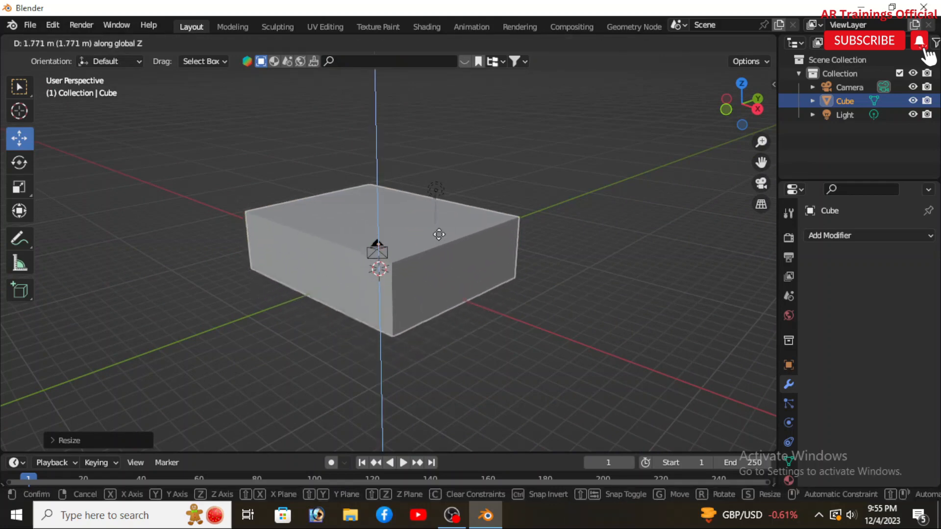
pyautogui.click(438, 227)
# Step: Scale the box along Y by about 1.17
pyautogui.scroll(2, 377, 238)
pyautogui.moveTo(379, 240); pyautogui.dragTo(400, 268, button='middle')
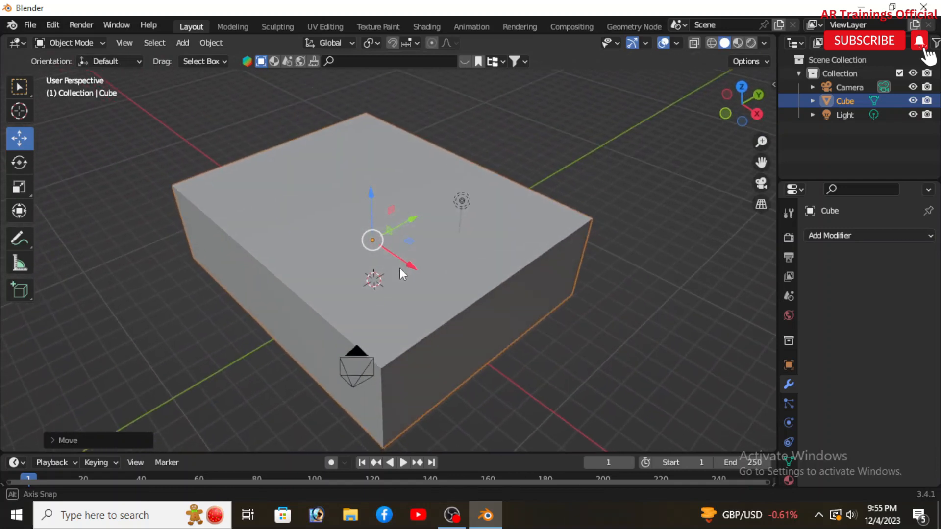
pyautogui.press('s')
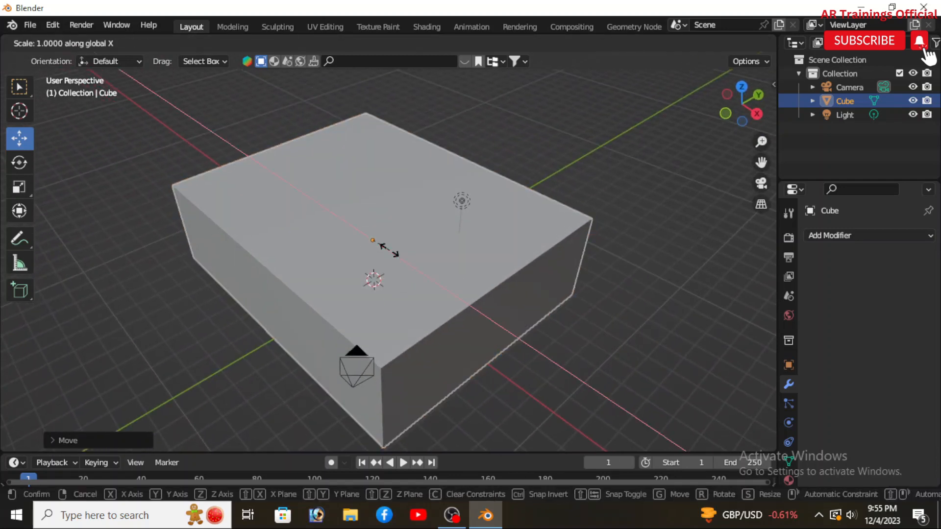
pyautogui.press('y')
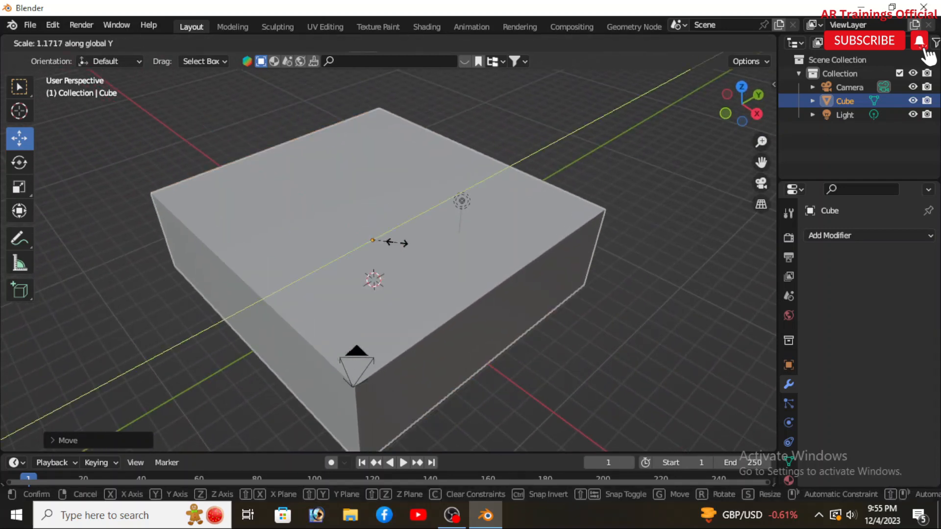
pyautogui.click(397, 247)
# Step: Delete the box's top face in Edit Mode and return to Object Mode
pyautogui.click(90, 43)
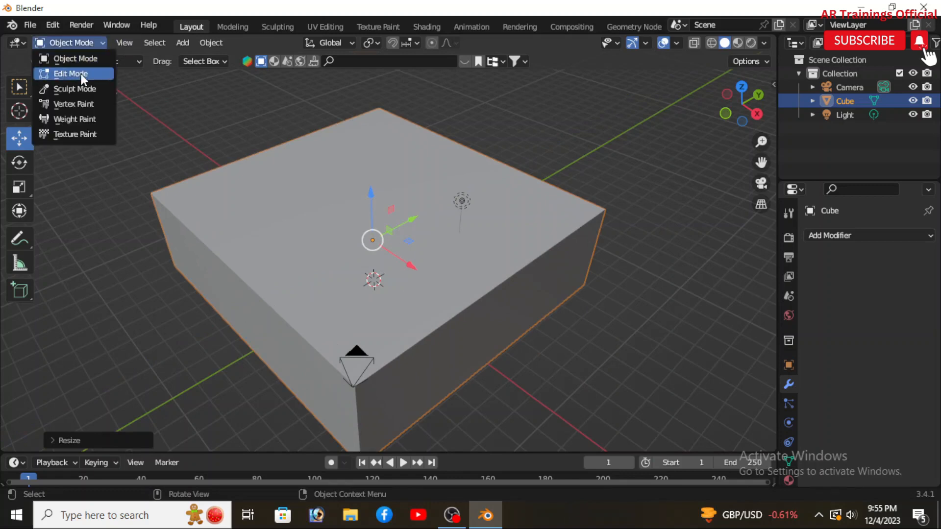
pyautogui.click(81, 73)
pyautogui.click(378, 197)
pyautogui.press('x')
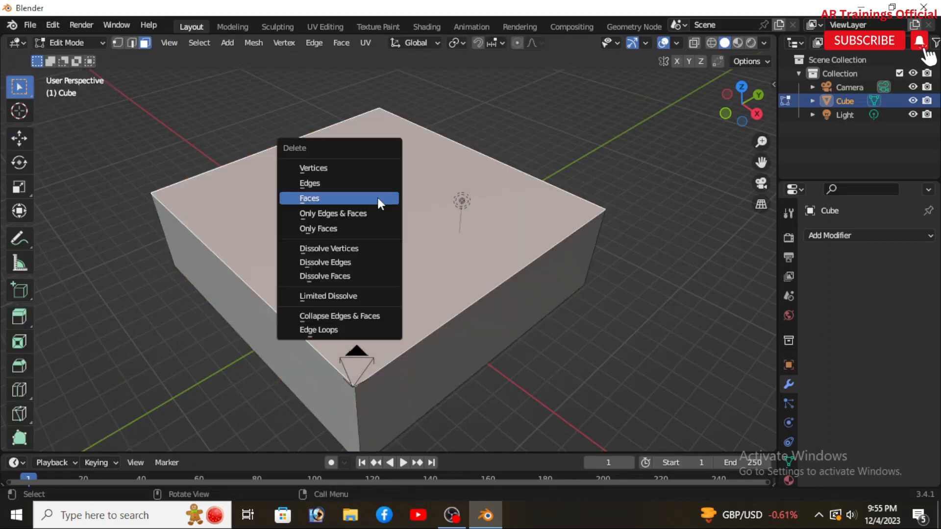
pyautogui.click(352, 198)
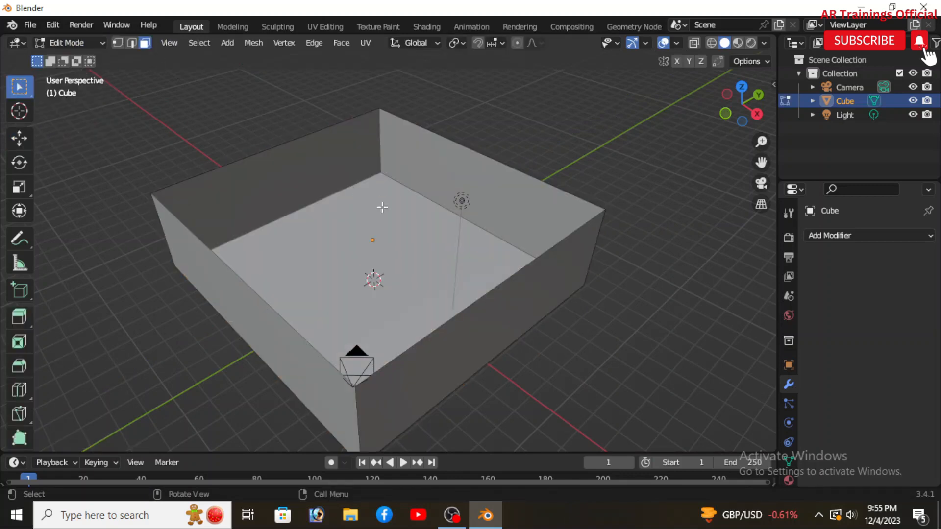
pyautogui.click(74, 43)
pyautogui.click(81, 58)
# Step: Add a Solidify modifier to the open box with a thickness of -0.04 m and apply it
pyautogui.scroll(-2, 583, 271)
pyautogui.moveTo(583, 272); pyautogui.dragTo(400, 283, button='middle')
pyautogui.scroll(3, 394, 260)
pyautogui.scroll(-1, 394, 260)
pyautogui.scroll(1, 400, 282)
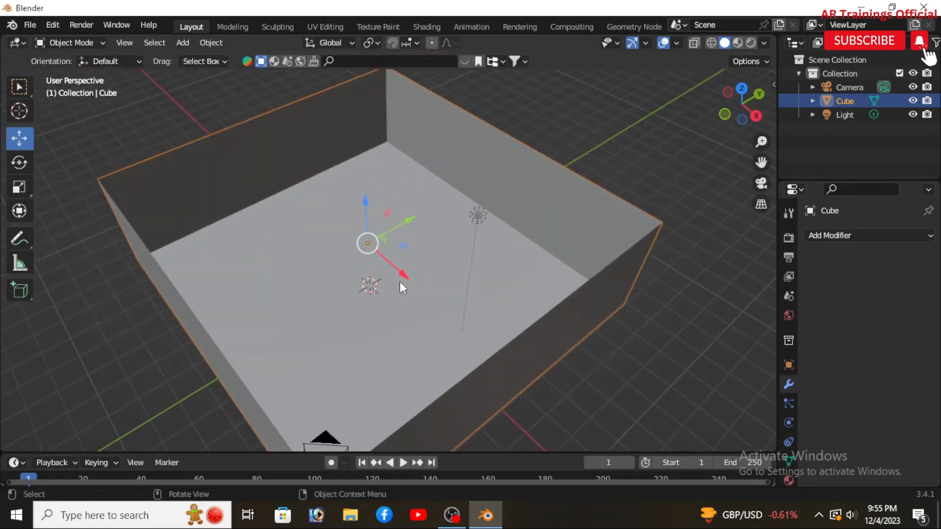
pyautogui.click(849, 240)
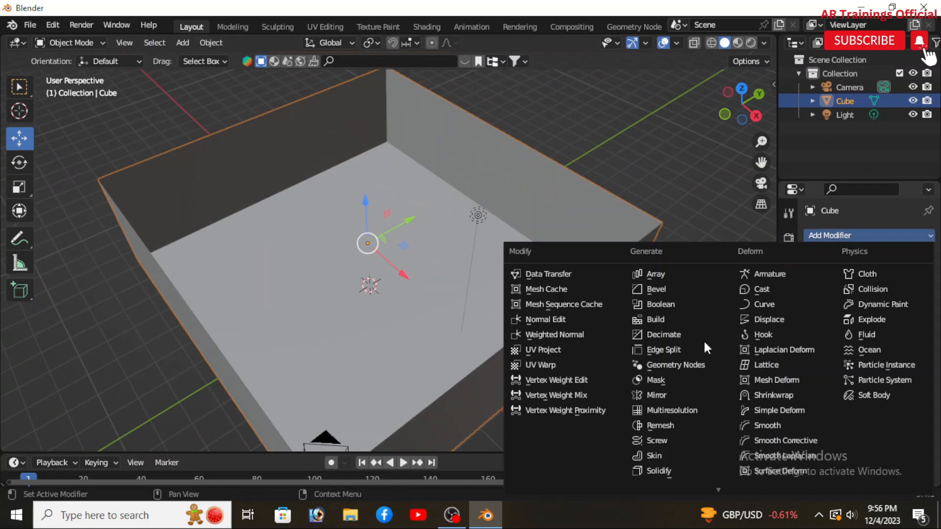
pyautogui.click(678, 471)
pyautogui.moveTo(877, 296); pyautogui.dragTo(861, 296)
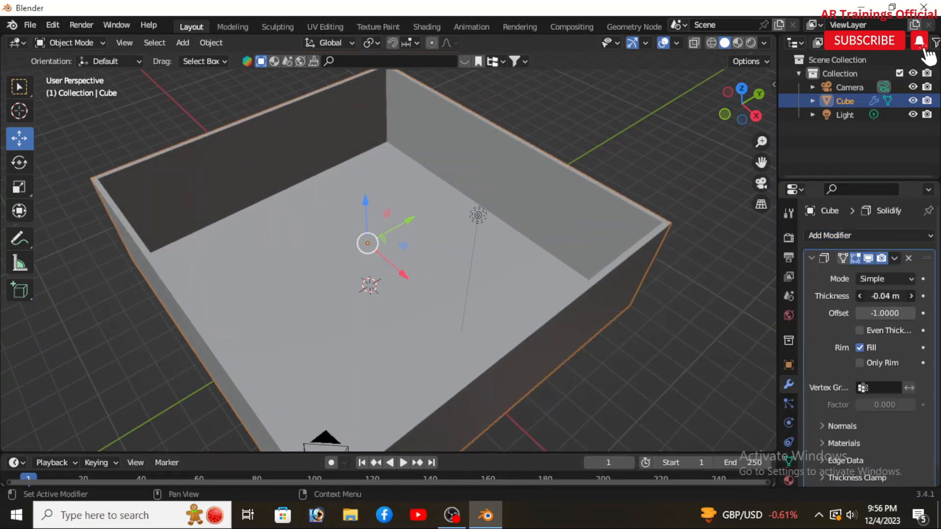
pyautogui.click(894, 259)
pyautogui.click(879, 270)
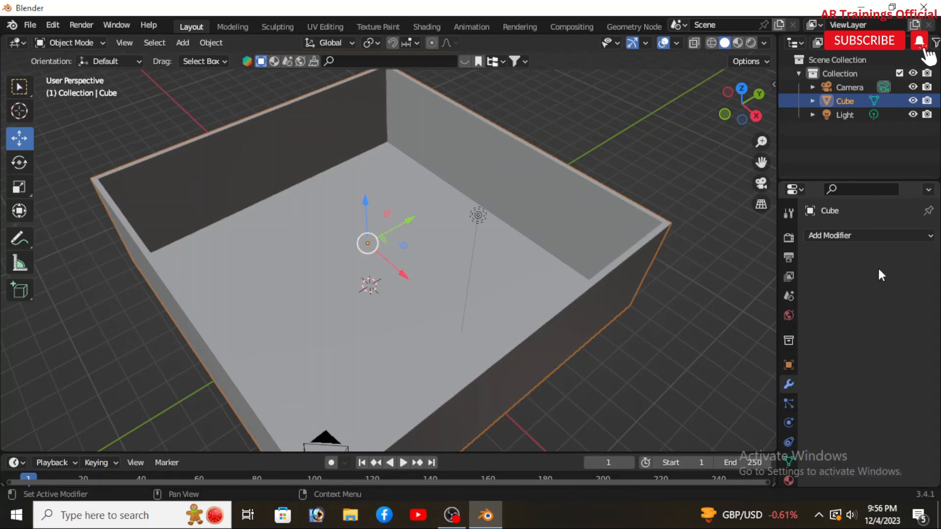
# Step: Extrude the inner face of the wall at the positive Y end about 0.72 m into the room in Edit Mode
pyautogui.click(71, 42)
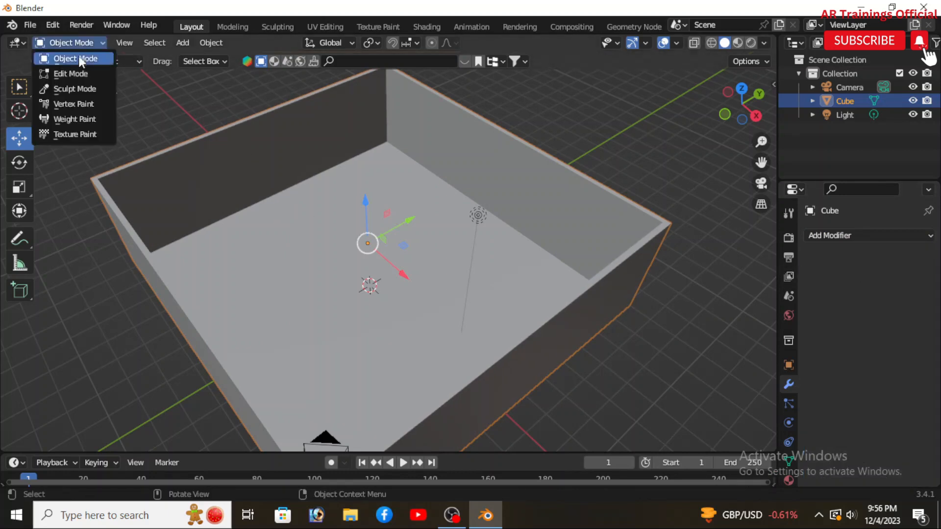
pyautogui.click(69, 73)
pyautogui.moveTo(147, 112); pyautogui.dragTo(572, 310, button='middle')
pyautogui.click(470, 216)
pyautogui.scroll(4, 406, 209)
pyautogui.scroll(3, 412, 158)
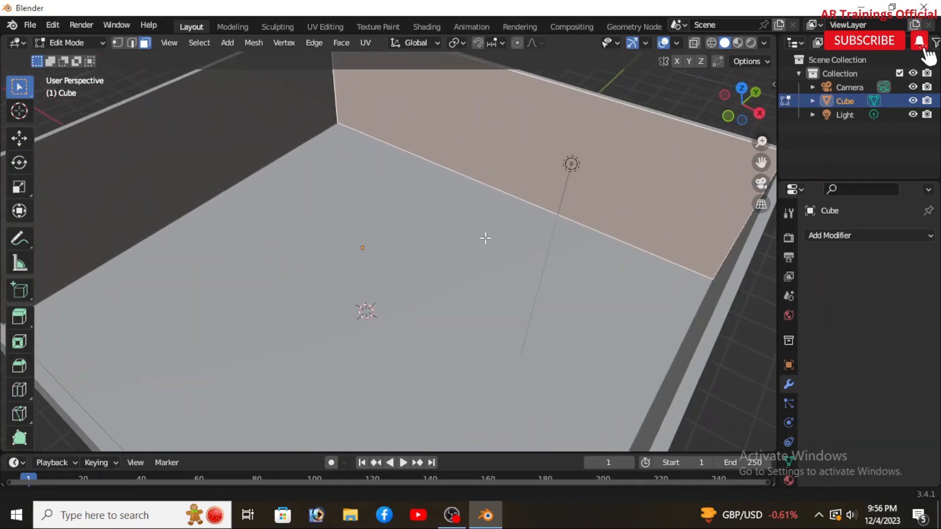
pyautogui.moveTo(487, 237); pyautogui.dragTo(458, 321, button='middle')
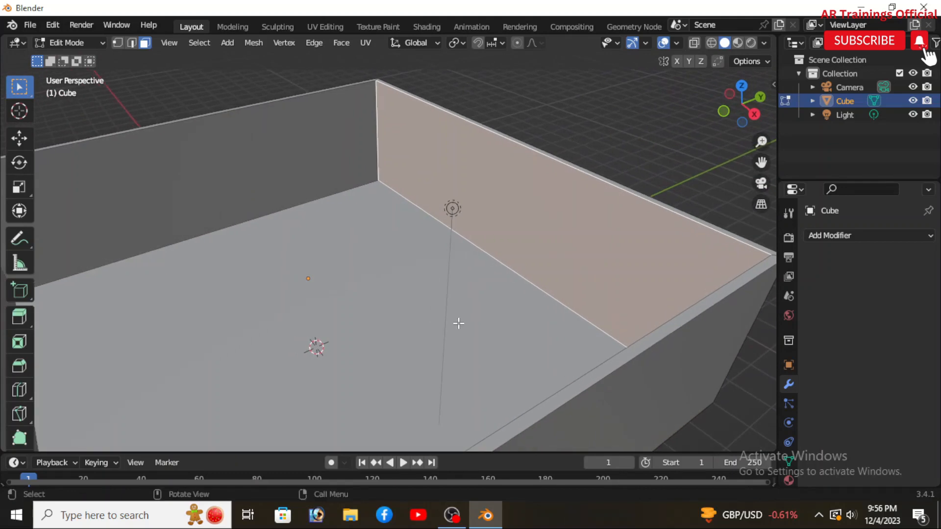
pyautogui.press('e')
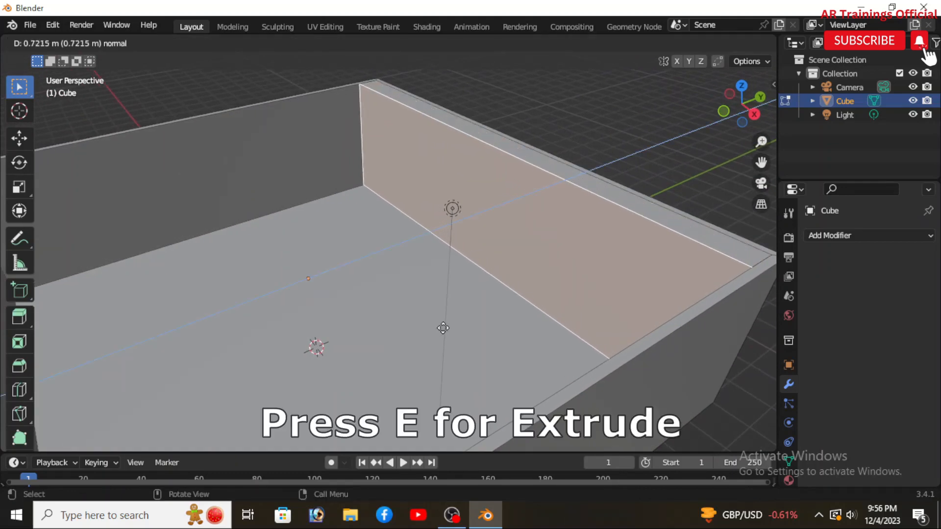
pyautogui.click(442, 329)
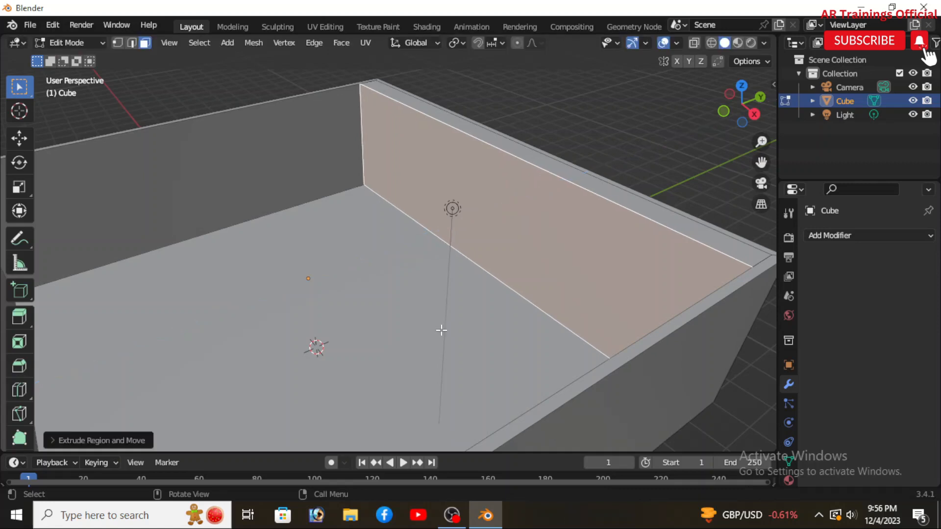
pyautogui.press('i')
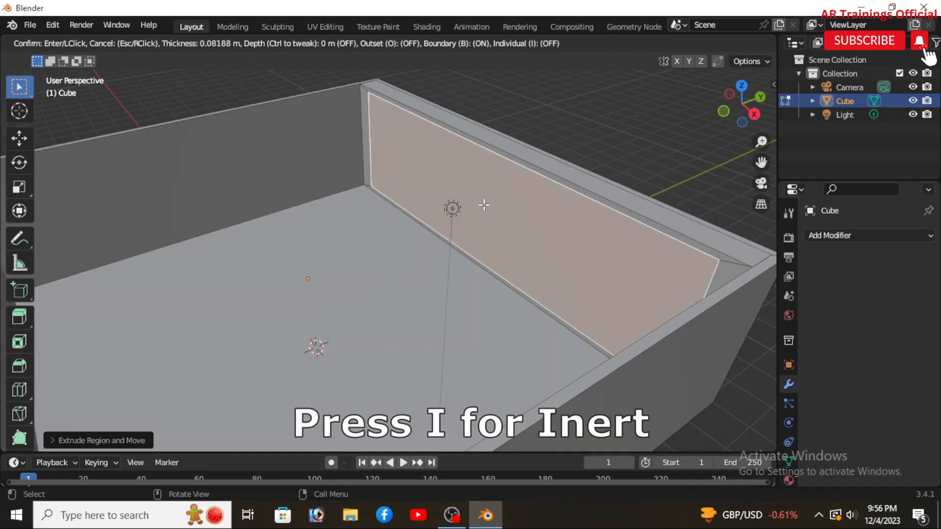
pyautogui.press('Escape')
pyautogui.scroll(2, 496, 175)
pyautogui.keyDown('shift'); pyautogui.moveTo(505, 218); pyautogui.dragTo(441, 242, button='middle'); pyautogui.keyUp('shift')
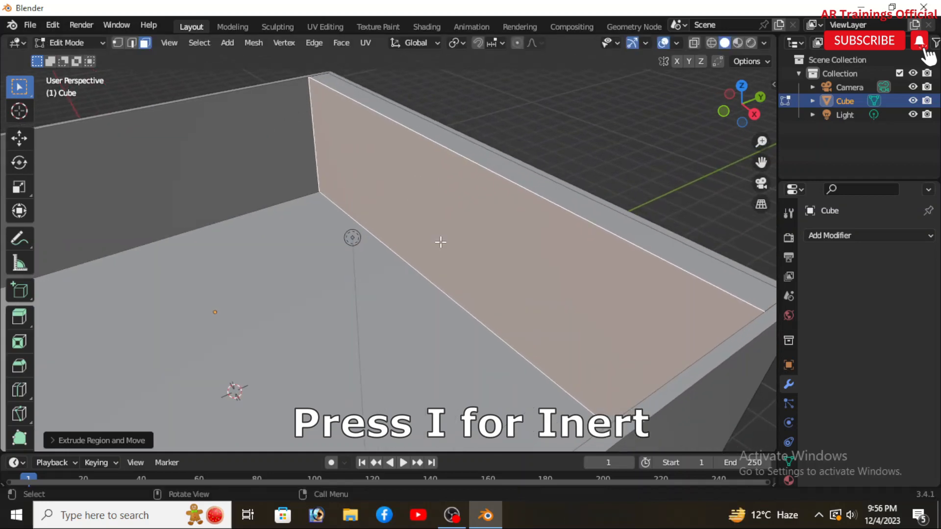
pyautogui.press('i')
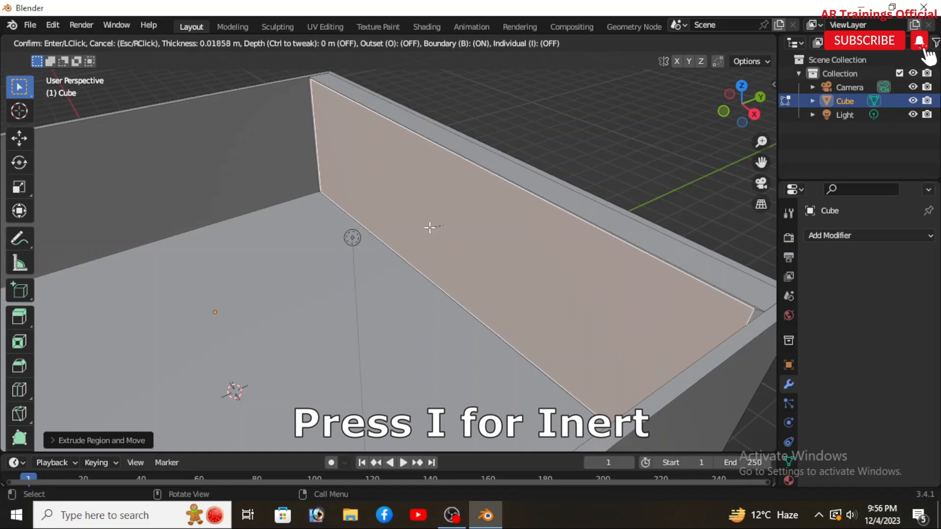
pyautogui.press('Escape')
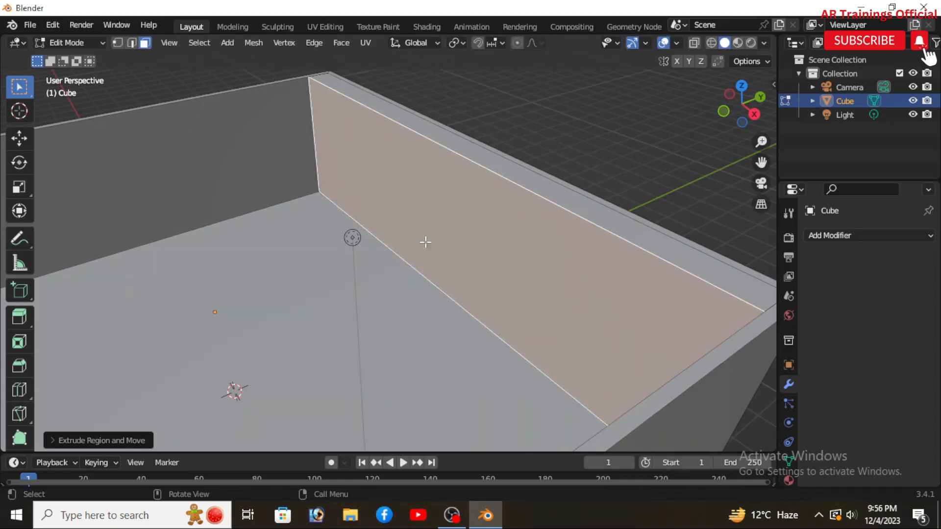
pyautogui.moveTo(425, 242); pyautogui.dragTo(414, 303, button='middle')
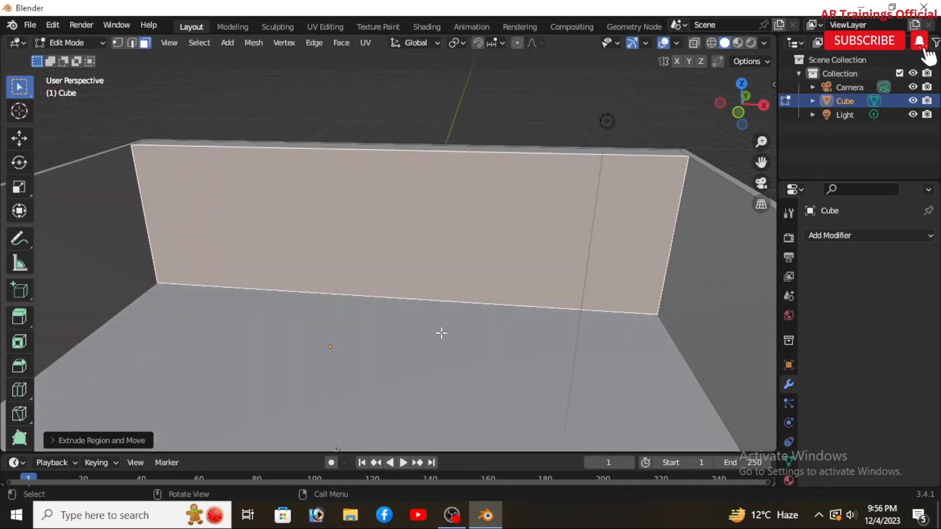
pyautogui.scroll(-1, 387, 215)
pyautogui.press('i')
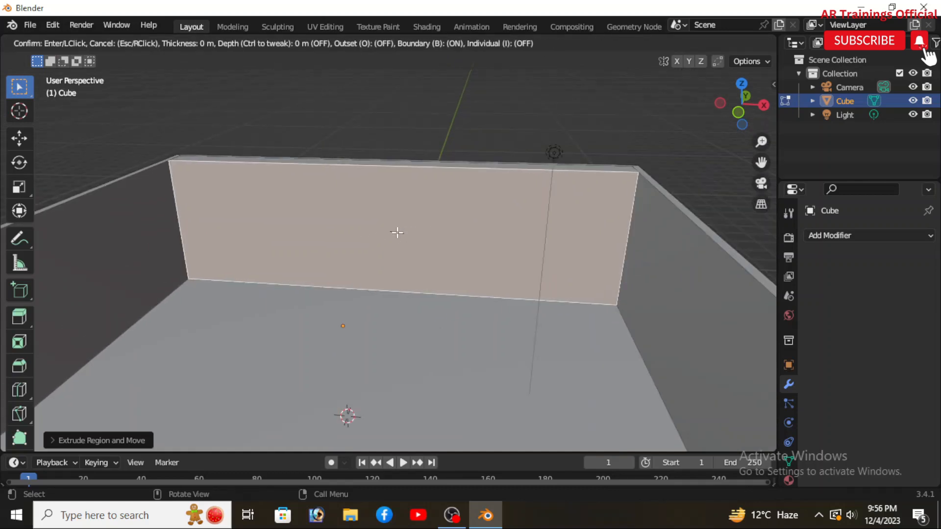
pyautogui.press('Escape')
# Step: Inset the extruded wall face by about 0.09 m to form a border around it
pyautogui.scroll(2, 392, 232)
pyautogui.scroll(1, 391, 231)
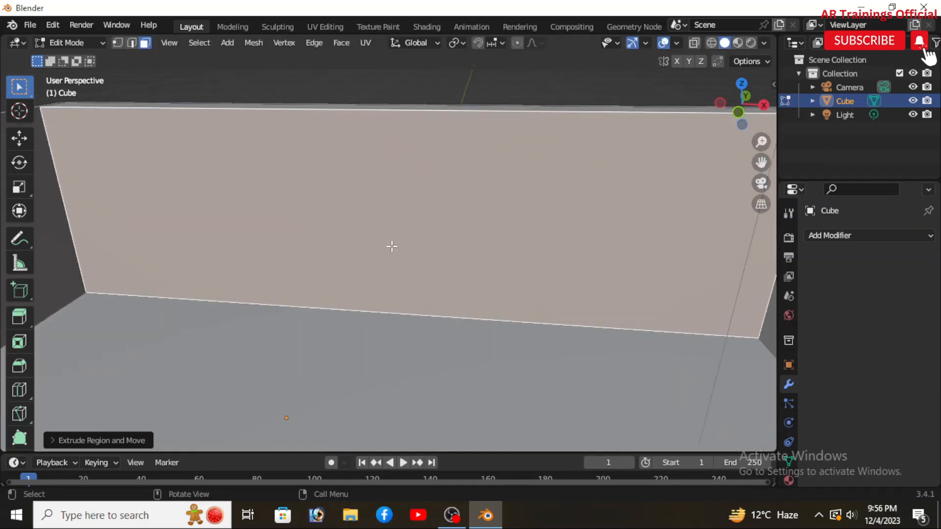
pyautogui.press('i')
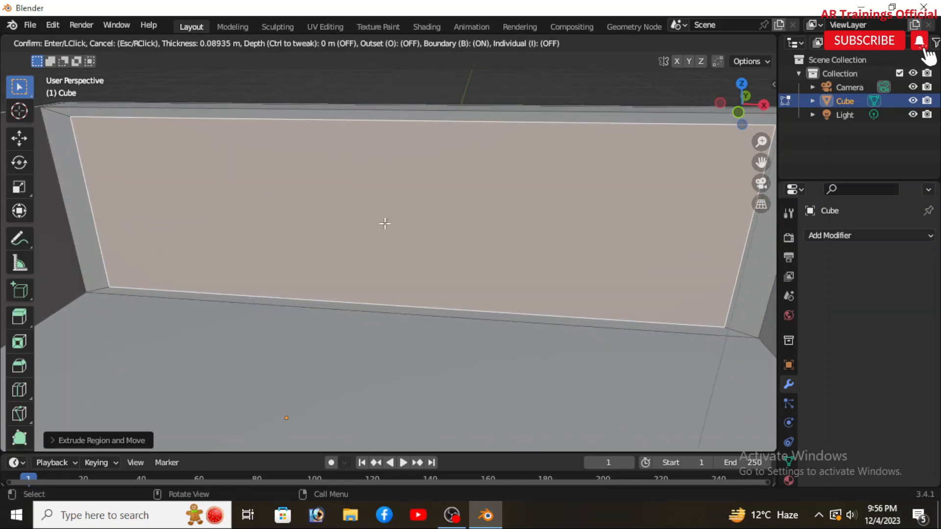
pyautogui.click(380, 216)
# Step: Extrude the inset wall face slightly, and extrude it again about 0.5 m into the wall to form a recess
pyautogui.moveTo(436, 306); pyautogui.dragTo(405, 314, button='middle')
pyautogui.press('e')
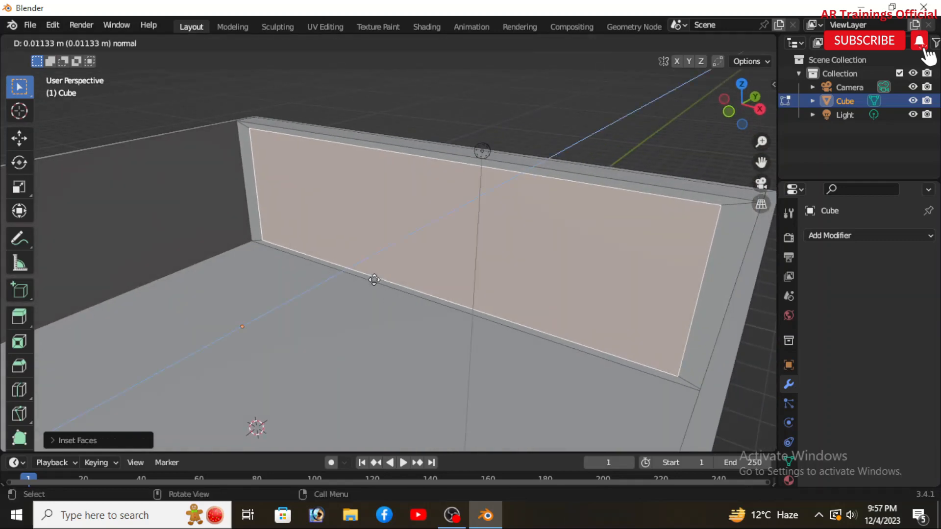
pyautogui.click(373, 250)
pyautogui.scroll(3, 370, 236)
pyautogui.press('e')
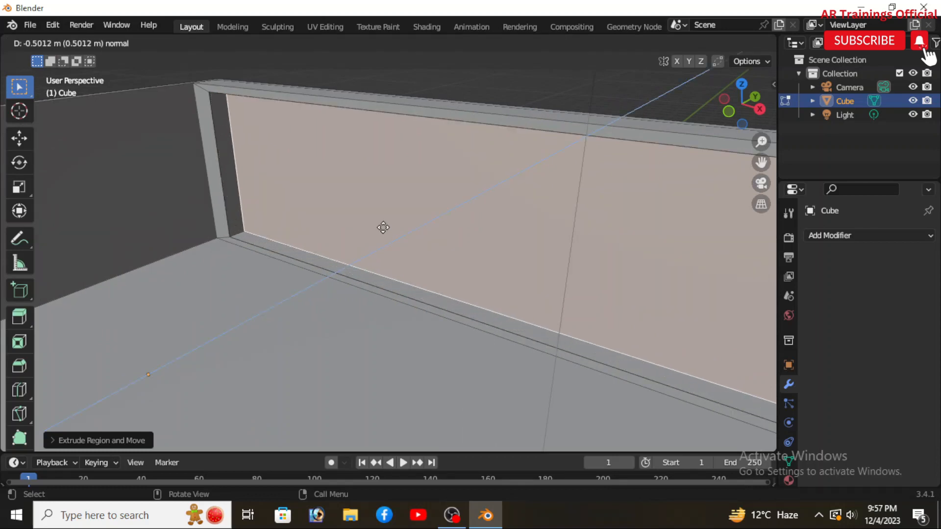
pyautogui.click(364, 242)
# Step: Inset the downward-facing upper face of the wall recess to leave a narrow strip along its middle
pyautogui.moveTo(364, 242); pyautogui.dragTo(427, 313, button='middle')
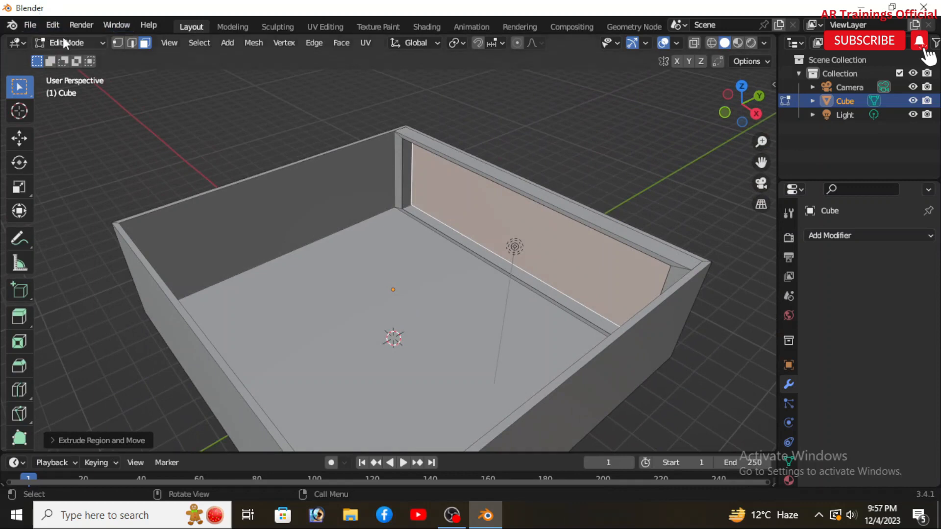
pyautogui.moveTo(398, 252); pyautogui.dragTo(437, 219, button='middle')
pyautogui.scroll(4, 534, 167)
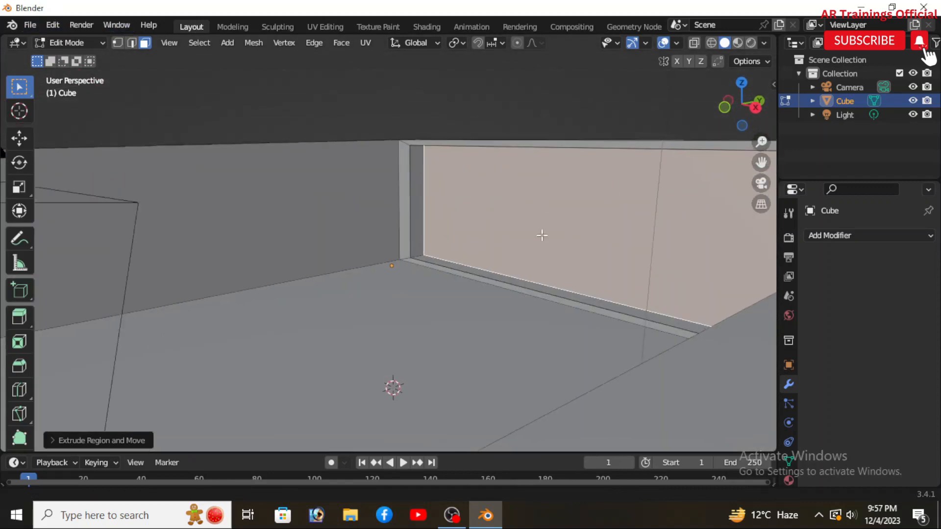
pyautogui.keyDown('shift'); pyautogui.moveTo(542, 234); pyautogui.dragTo(457, 288, button='middle'); pyautogui.keyUp('shift')
pyautogui.scroll(2, 457, 288)
pyautogui.moveTo(491, 322); pyautogui.dragTo(465, 226, button='middle')
pyautogui.click(429, 164)
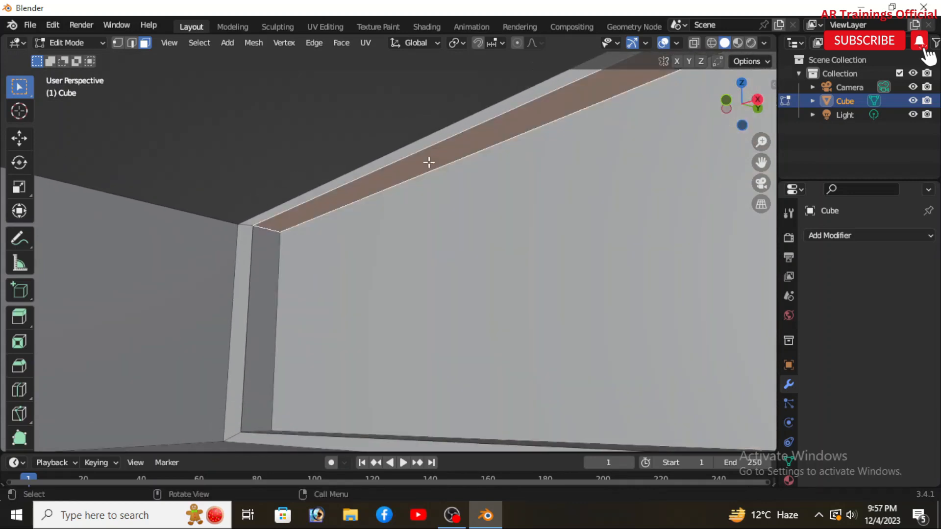
pyautogui.press('i')
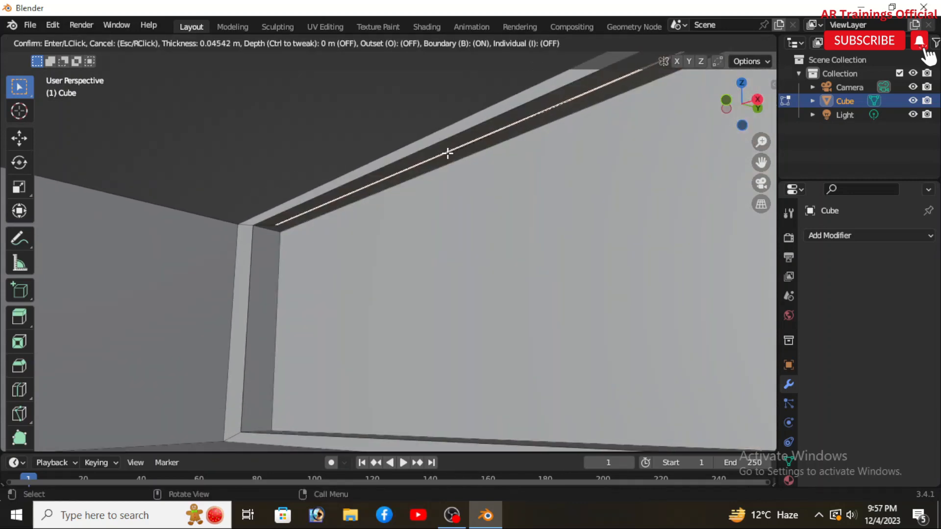
pyautogui.click(439, 157)
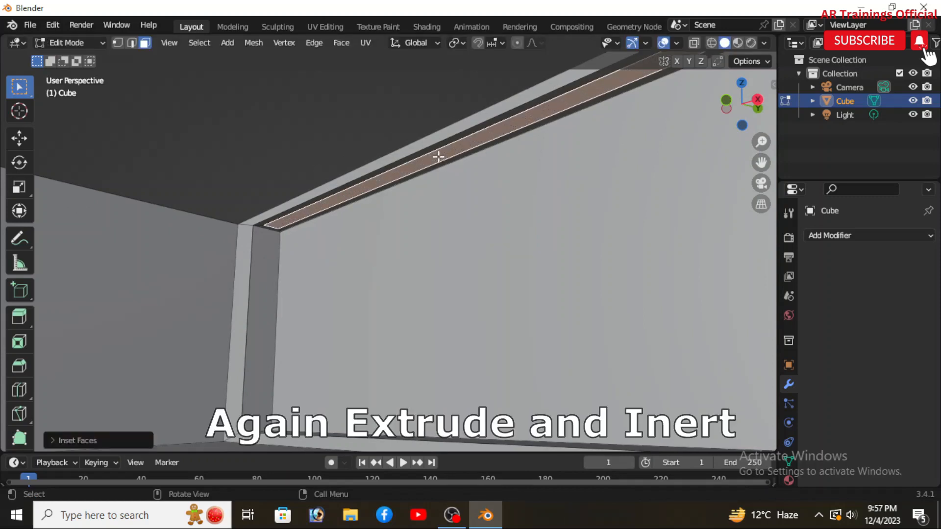
# Step: Extrude the inset strip about 0.07 m up into the recess's upper frame and return to Object Mode
pyautogui.press('e')
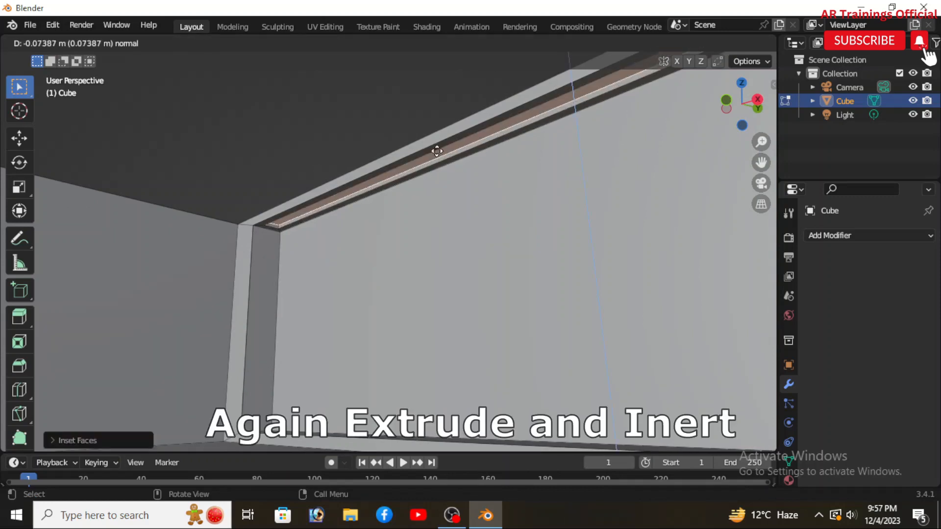
pyautogui.click(435, 151)
pyautogui.moveTo(435, 147); pyautogui.dragTo(454, 335, button='middle')
pyautogui.scroll(-2, 454, 306)
pyautogui.scroll(-8, 460, 348)
pyautogui.click(79, 25)
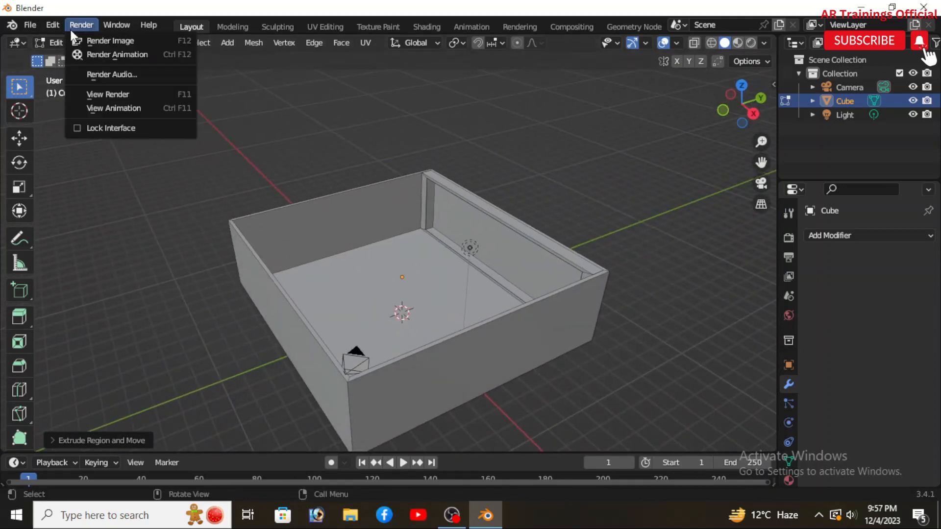
pyautogui.click(64, 43)
pyautogui.click(79, 54)
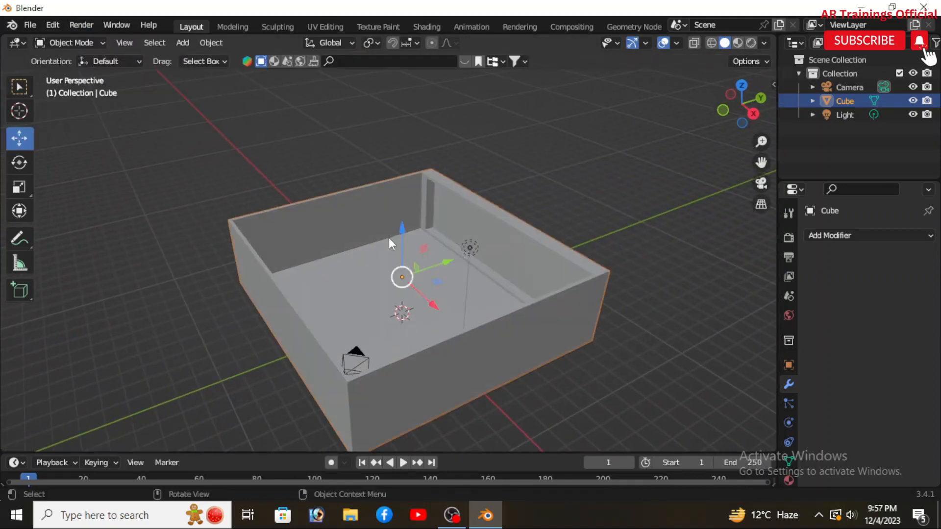
# Step: Add a cube mesh and move it along X onto the wall adjoining the recessed one
pyautogui.scroll(2, 387, 233)
pyautogui.hotkey('shift', 'a')
pyautogui.moveTo(345, 223)
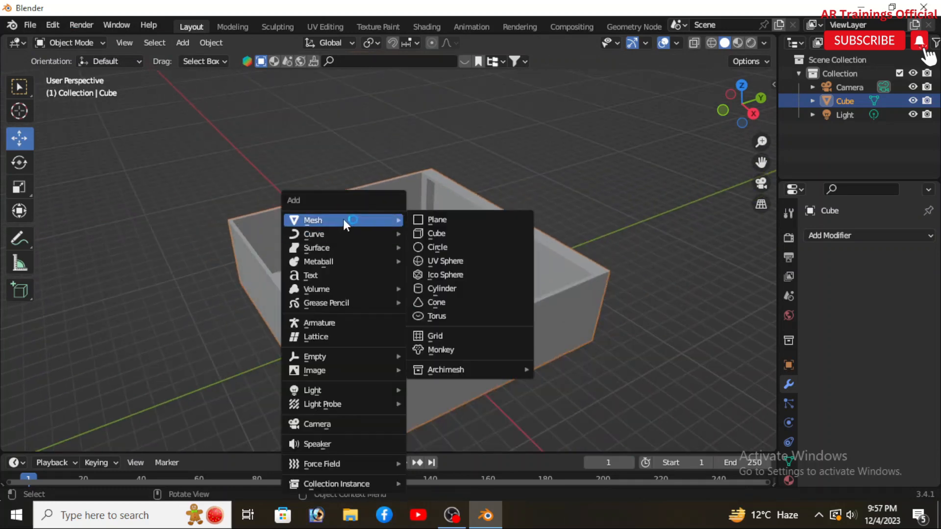
pyautogui.click(462, 233)
pyautogui.moveTo(425, 339); pyautogui.dragTo(389, 303)
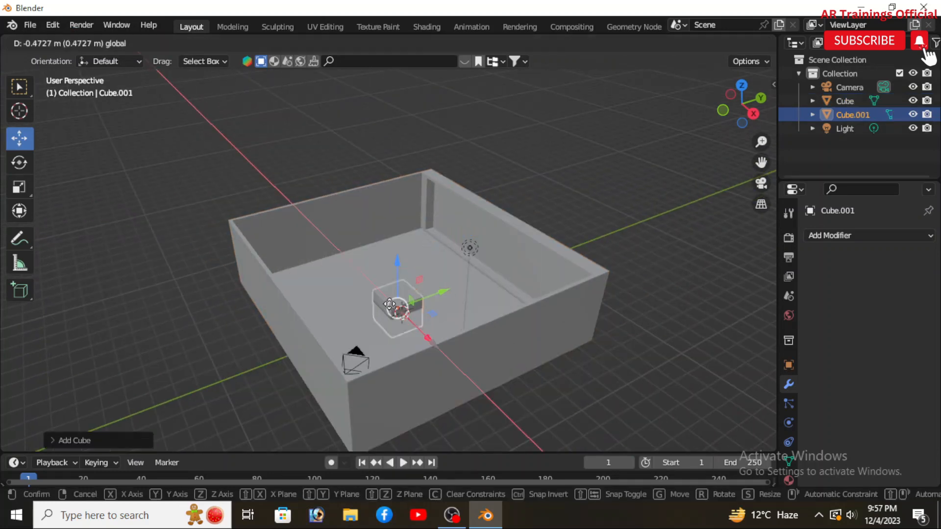
pyautogui.moveTo(352, 265); pyautogui.dragTo(352, 266)
pyautogui.scroll(4, 307, 220)
pyautogui.keyDown('shift'); pyautogui.moveTo(398, 289); pyautogui.dragTo(465, 320, button='middle'); pyautogui.keyUp('shift')
pyautogui.moveTo(358, 276); pyautogui.dragTo(385, 307)
# Step: Narrow the cube slightly along X and stretch it to about 4.35 times its length along Y
pyautogui.press('s')
pyautogui.press('x')
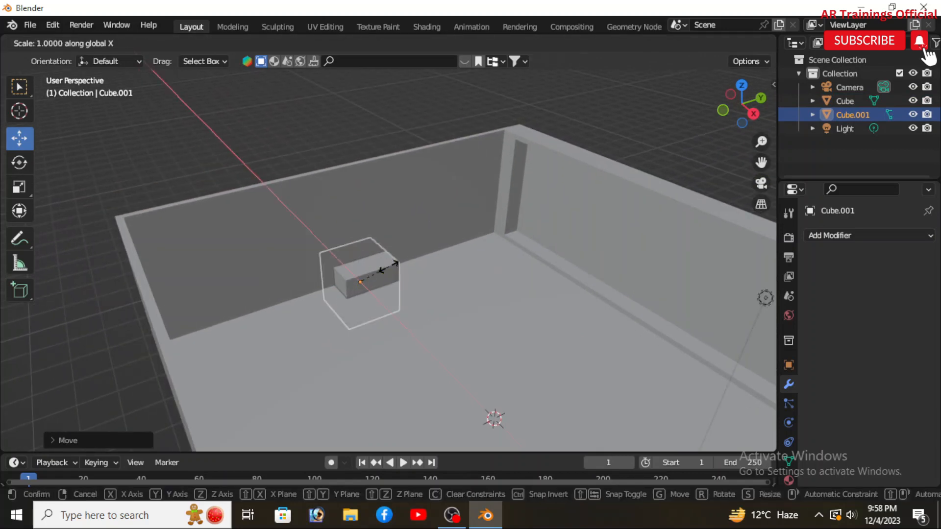
pyautogui.click(371, 260)
pyautogui.press('y')
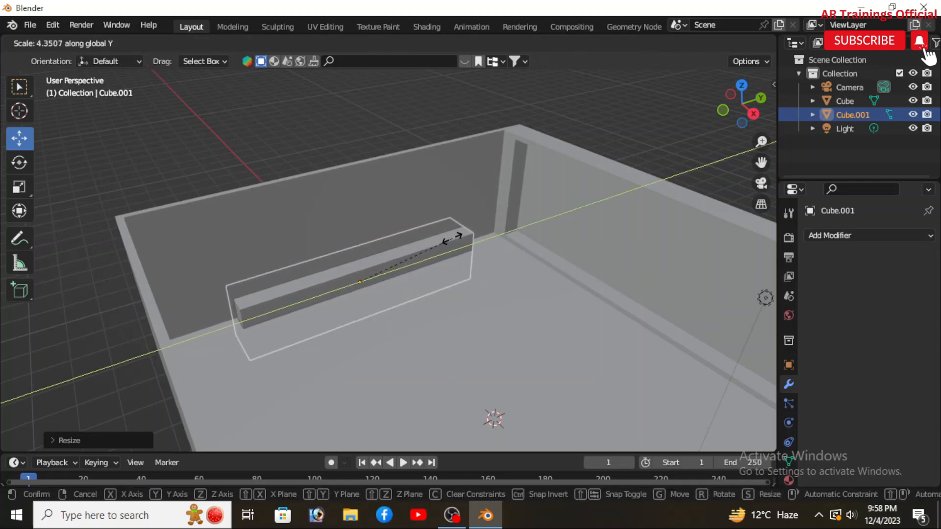
pyautogui.click(451, 239)
# Step: Raise the stretched box up the wall and scale it to about 1.27 times its height along Z
pyautogui.moveTo(397, 262); pyautogui.dragTo(365, 184)
pyautogui.press('s')
pyautogui.press('z')
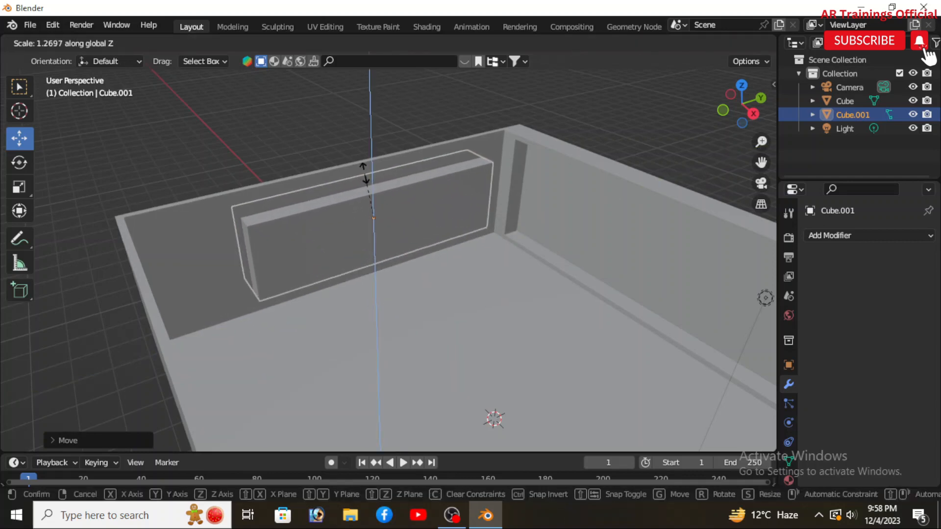
pyautogui.click(365, 166)
# Step: Scale the box by about 1.03 along Z, then nudge it upward and along Y away from the recessed wall
pyautogui.moveTo(413, 292); pyautogui.dragTo(408, 272, button='middle')
pyautogui.scroll(3, 409, 274)
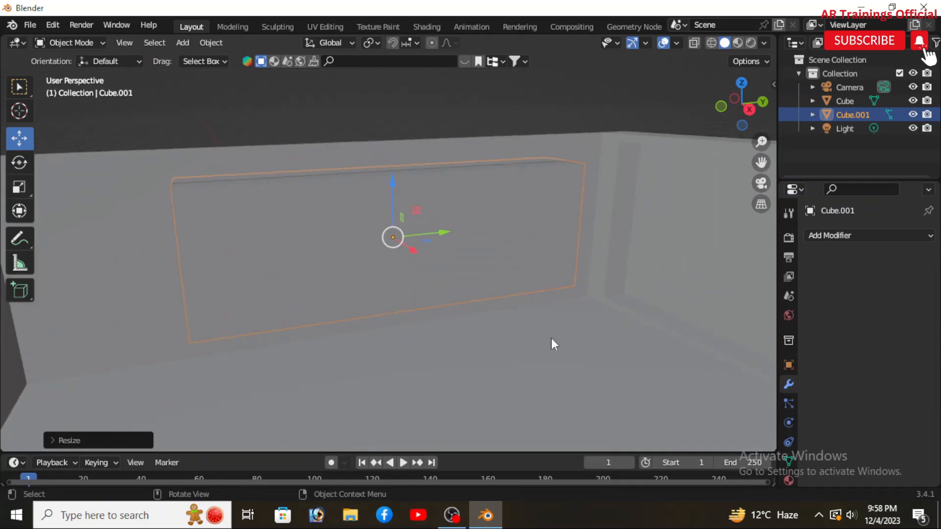
pyautogui.moveTo(550, 338); pyautogui.dragTo(574, 351, button='middle')
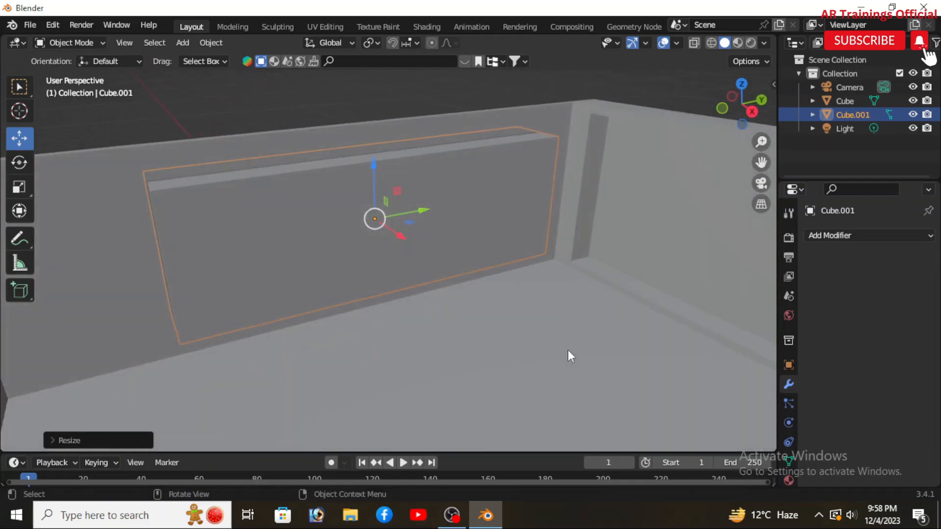
pyautogui.press('s')
pyautogui.press('z')
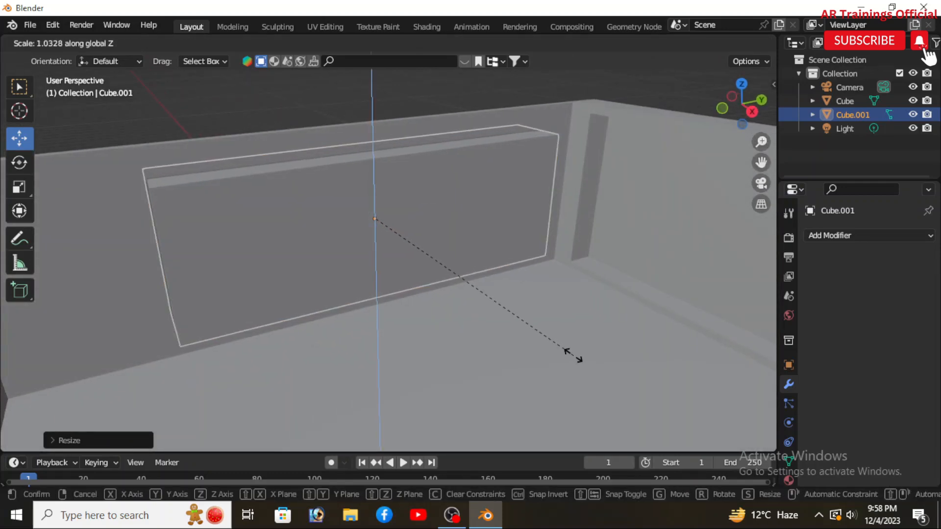
pyautogui.click(573, 356)
pyautogui.moveTo(373, 182); pyautogui.dragTo(372, 166)
pyautogui.moveTo(372, 166); pyautogui.dragTo(481, 294, button='middle')
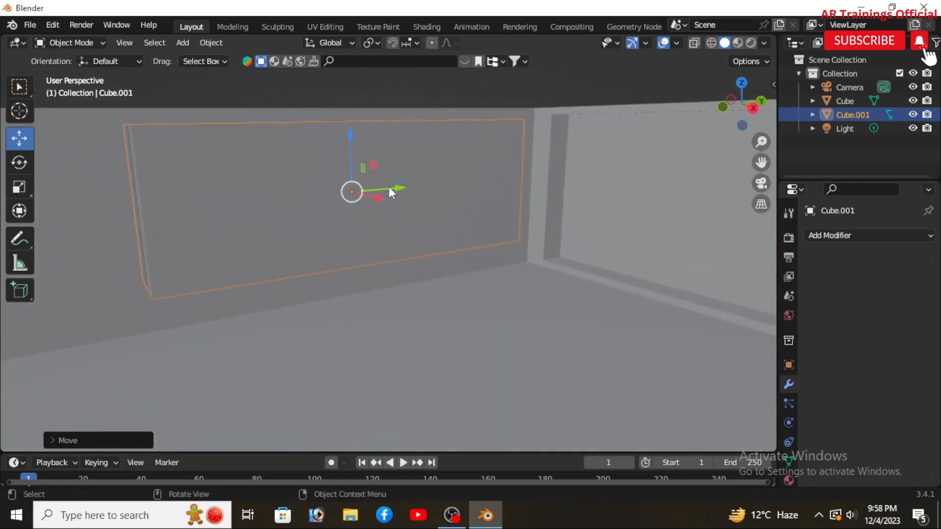
pyautogui.moveTo(390, 187); pyautogui.dragTo(368, 192)
pyautogui.moveTo(367, 192); pyautogui.dragTo(429, 312, button='middle')
pyautogui.moveTo(331, 274); pyautogui.dragTo(390, 294, button='middle')
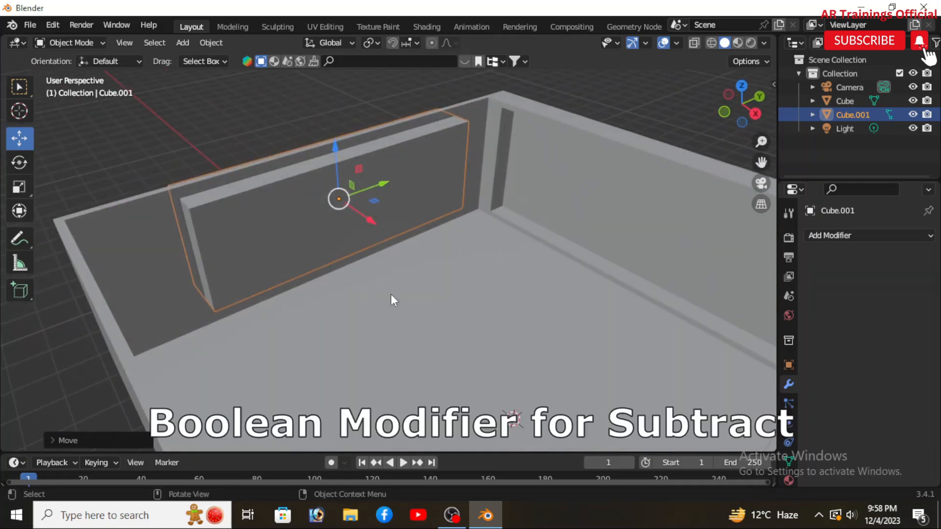
# Step: Subtract the box from the room with an applied Boolean Difference modifier and delete the box
pyautogui.click(146, 244)
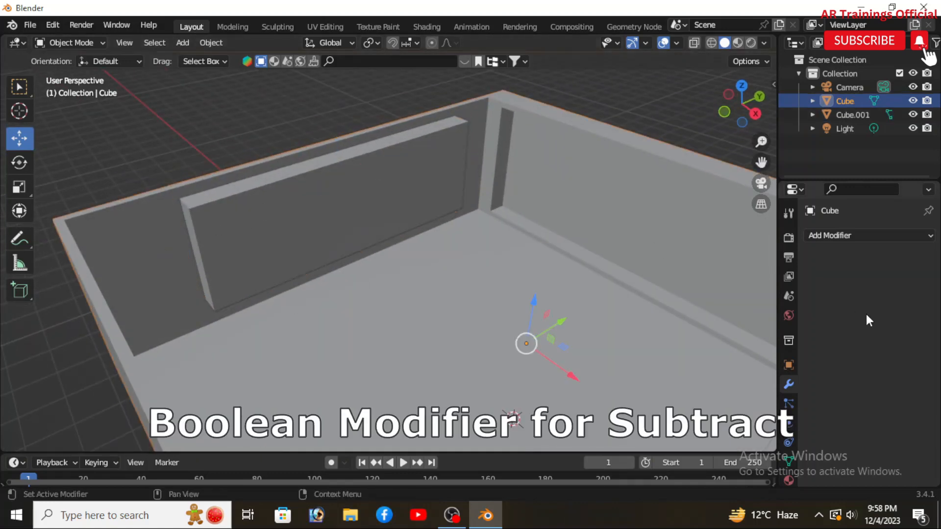
pyautogui.click(847, 236)
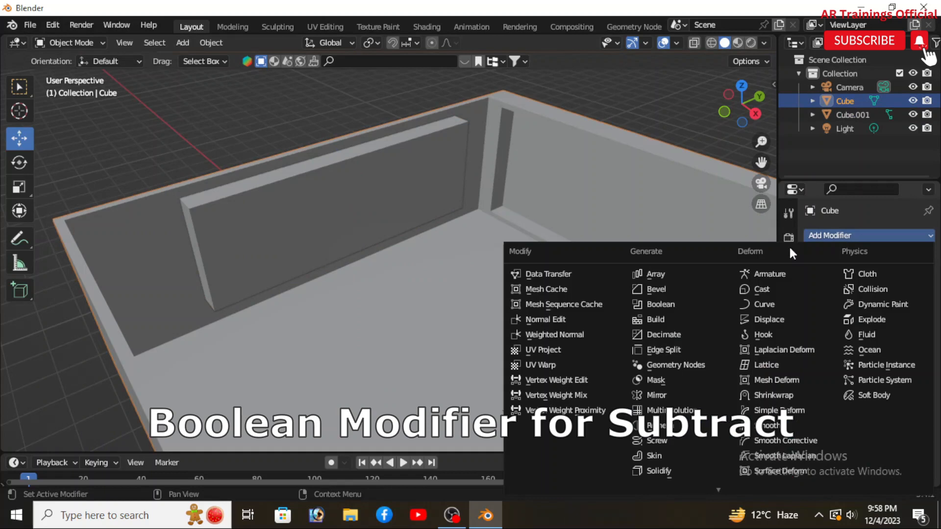
pyautogui.click(684, 304)
pyautogui.click(908, 313)
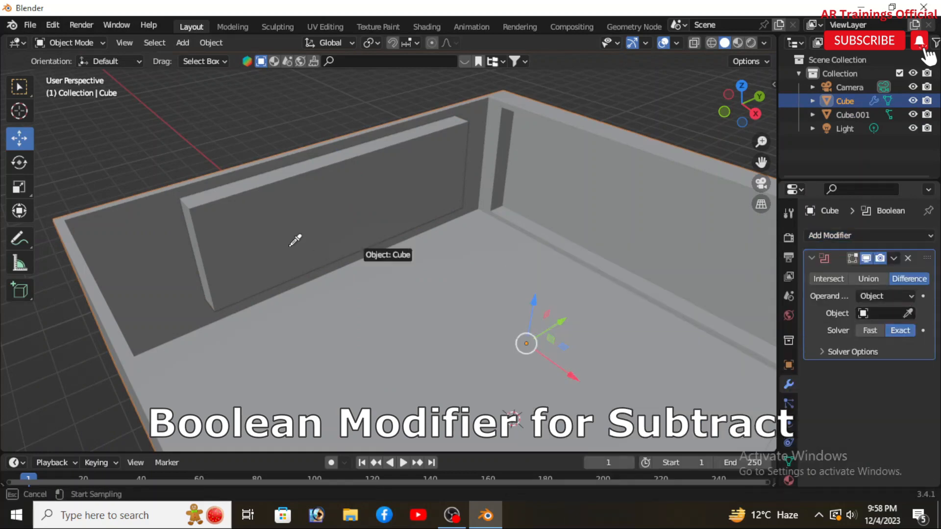
pyautogui.click(894, 258)
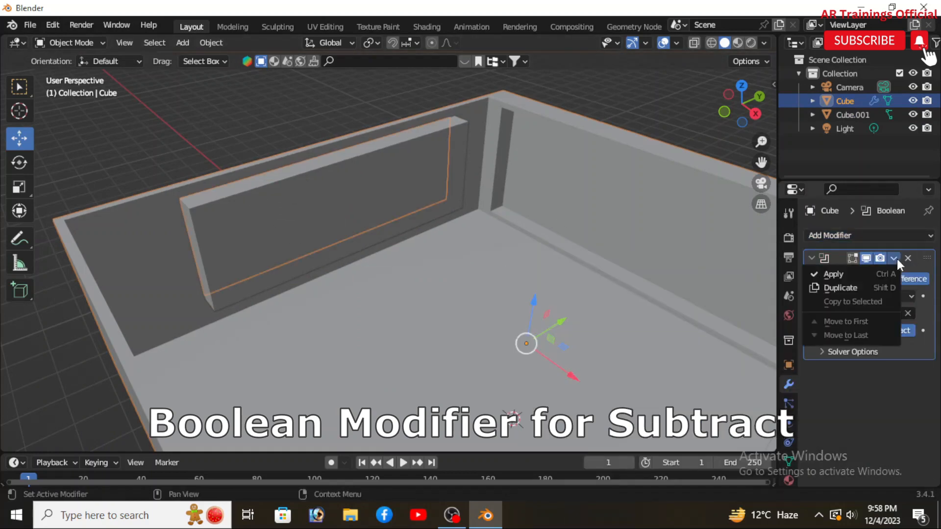
pyautogui.click(820, 274)
pyautogui.click(291, 212)
pyautogui.press('Delete')
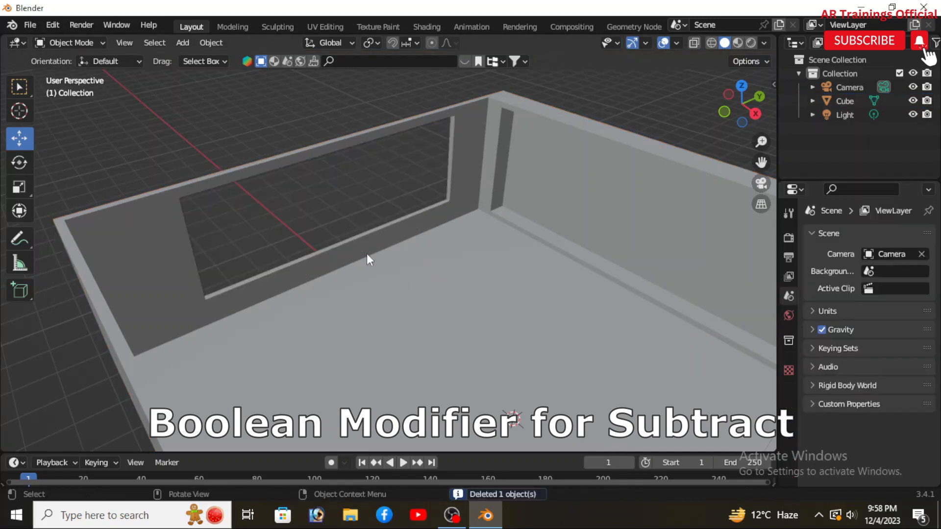
# Step: Inspect the rectangular opening cut through the wall from inside the room
pyautogui.moveTo(367, 258); pyautogui.dragTo(370, 235, button='middle')
pyautogui.scroll(-5, 365, 257)
pyautogui.scroll(6, 370, 234)
pyautogui.keyDown('shift'); pyautogui.moveTo(440, 282); pyautogui.dragTo(422, 313, button='middle'); pyautogui.keyUp('shift')
pyautogui.scroll(4, 322, 241)
pyautogui.scroll(-2, 423, 313)
pyautogui.scroll(1, 305, 283)
pyautogui.scroll(2, 393, 291)
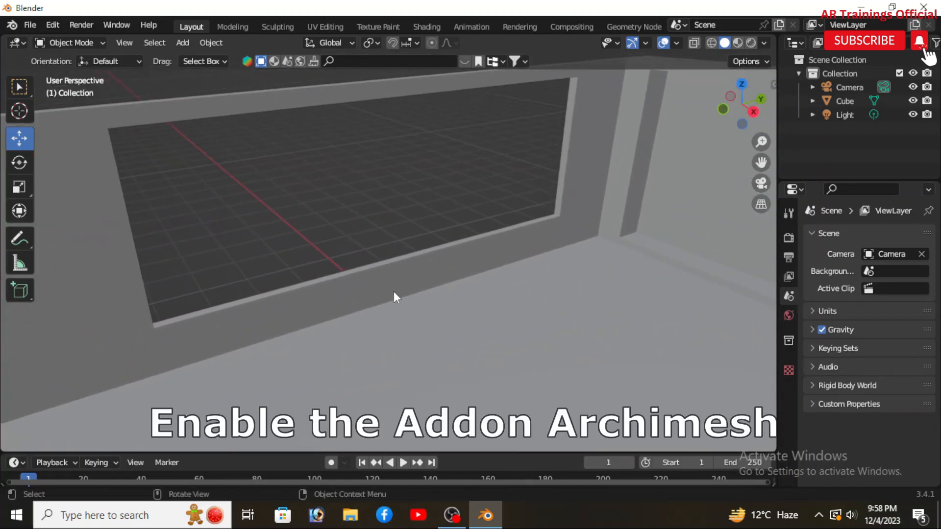
pyautogui.scroll(-3, 393, 291)
# Step: Check in the add-on preferences that Add Mesh: Archimesh is enabled, and close the preferences
pyautogui.click(52, 25)
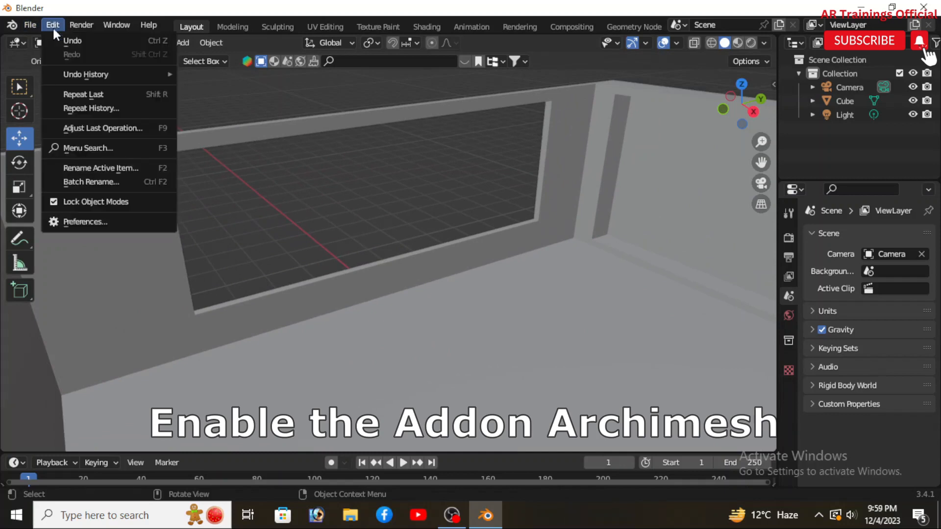
pyautogui.click(100, 222)
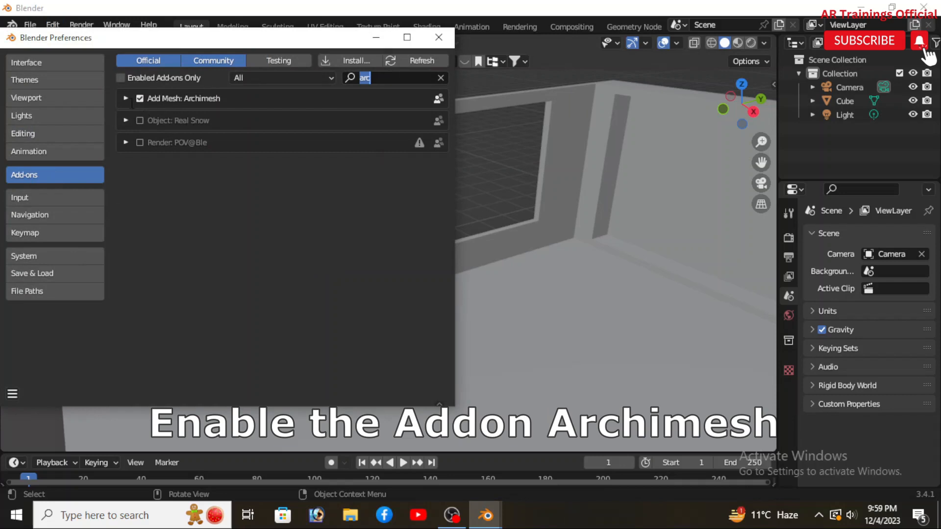
pyautogui.click(126, 99)
pyautogui.click(127, 98)
pyautogui.click(439, 37)
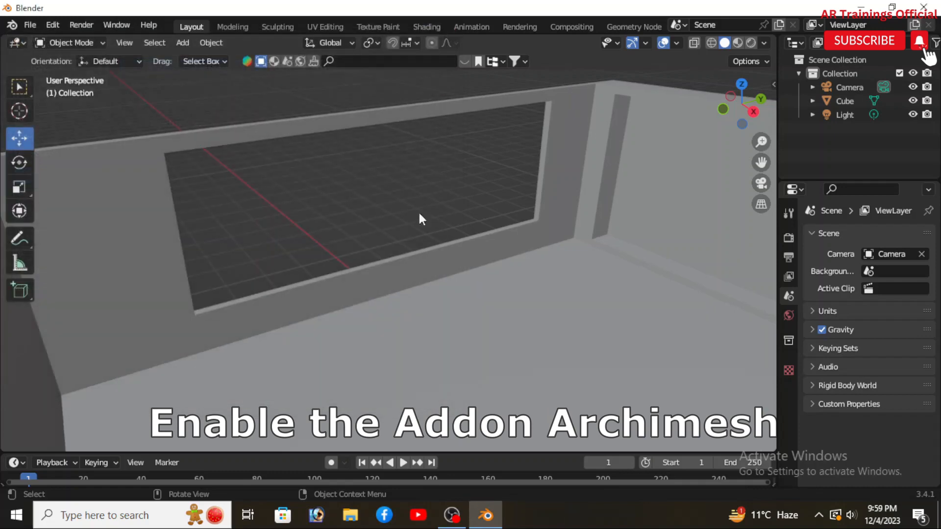
# Step: Snap the 3D cursor to the sill face of the window opening in Edit Mode and return to Object Mode
pyautogui.click(397, 259)
pyautogui.click(78, 44)
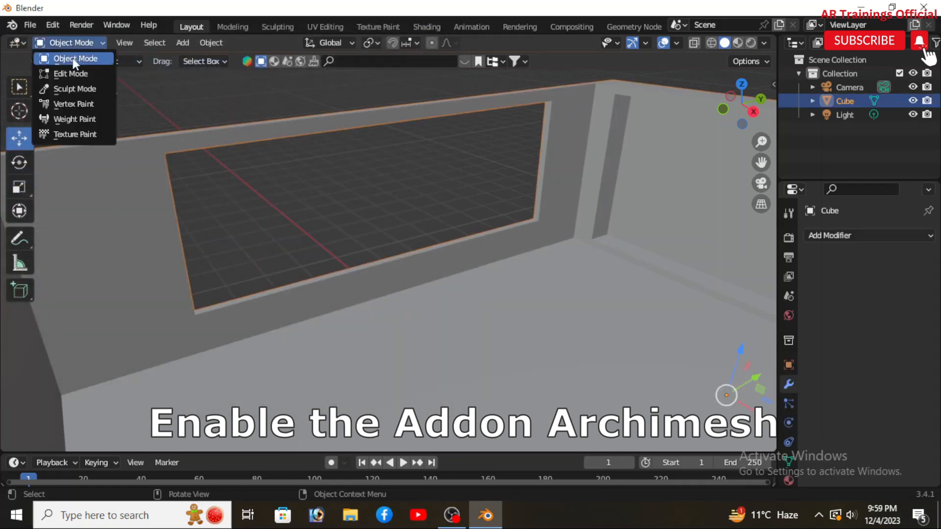
pyautogui.click(74, 74)
pyautogui.scroll(2, 345, 234)
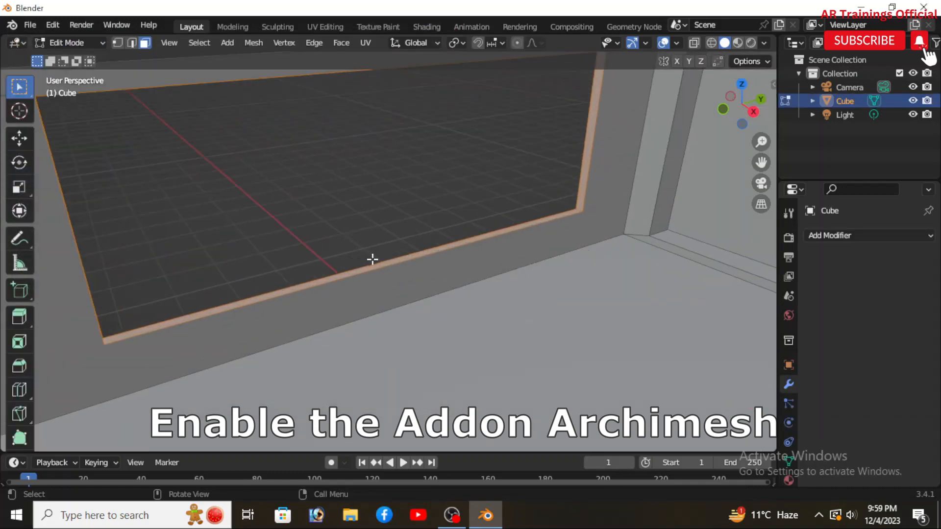
pyautogui.click(379, 263)
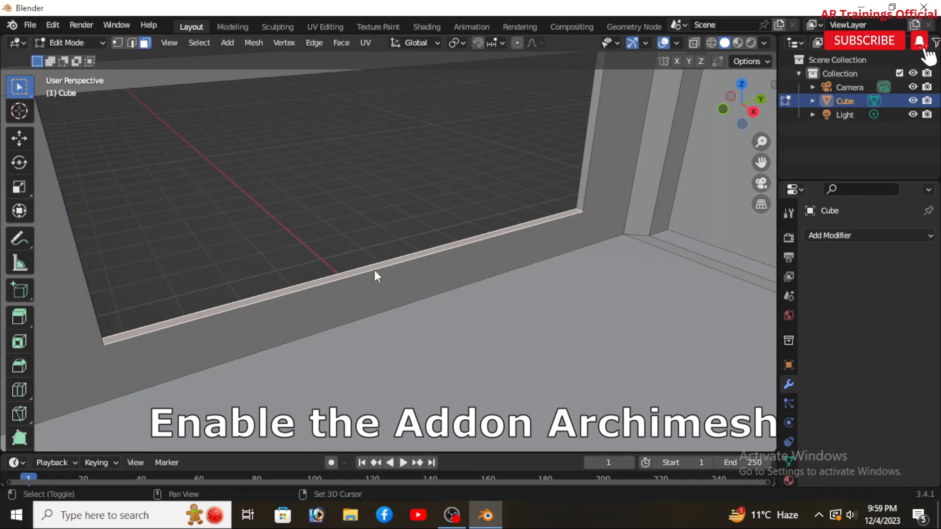
pyautogui.hotkey('shift', 's')
pyautogui.click(383, 350)
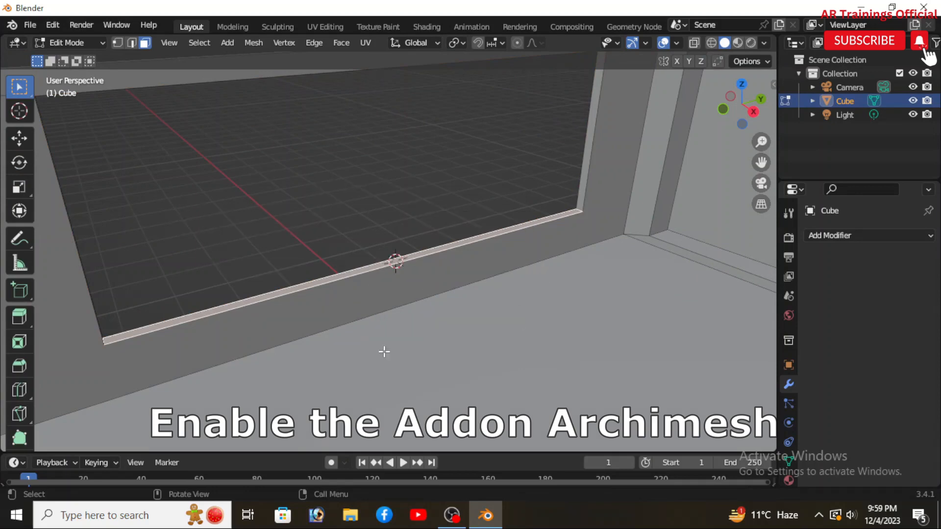
pyautogui.moveTo(384, 351); pyautogui.dragTo(432, 346, button='middle')
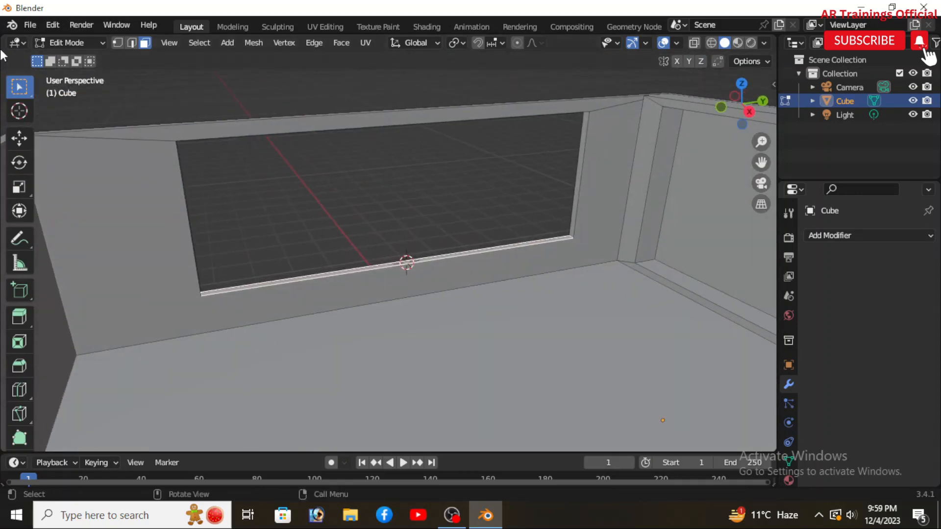
pyautogui.click(57, 43)
pyautogui.click(62, 57)
# Step: Add an Archimesh Rail Window at the 3D cursor on the opening's sill
pyautogui.moveTo(357, 193); pyautogui.dragTo(360, 233, button='middle')
pyautogui.hotkey('shift', 'a')
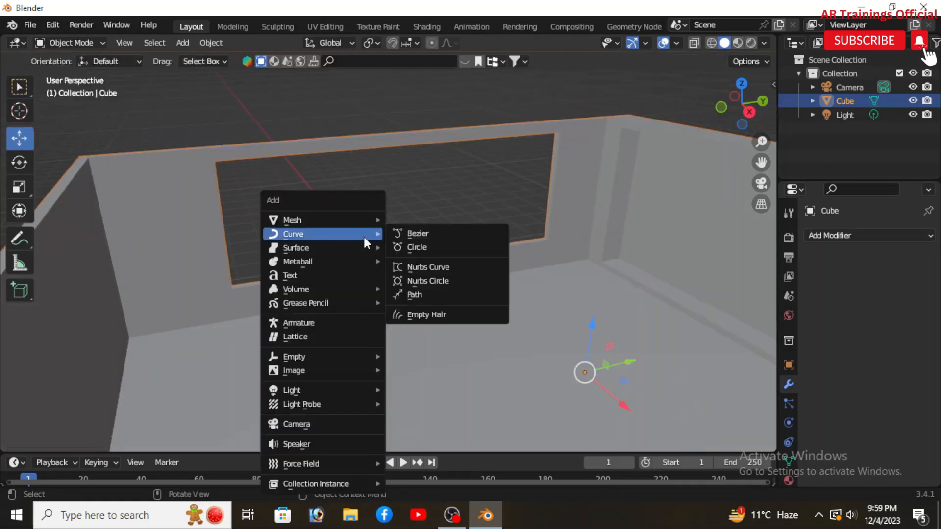
pyautogui.moveTo(325, 219)
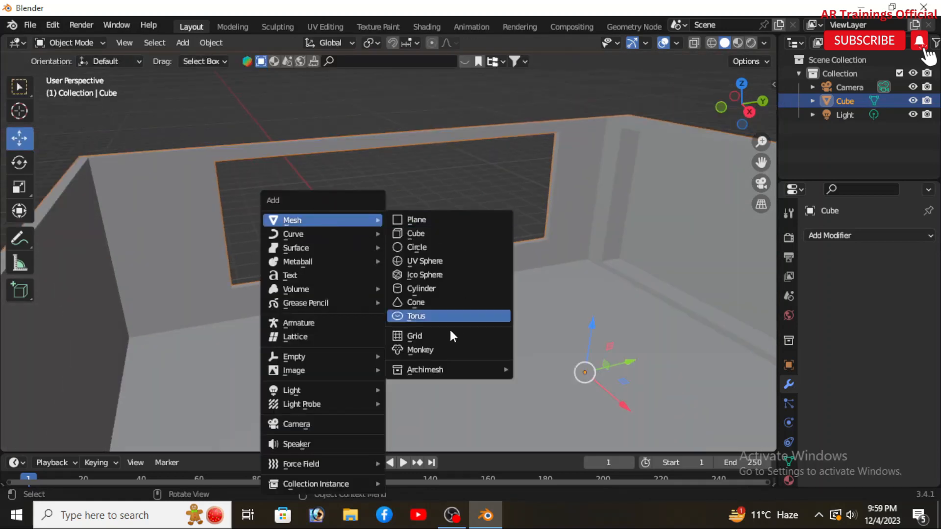
pyautogui.moveTo(475, 370)
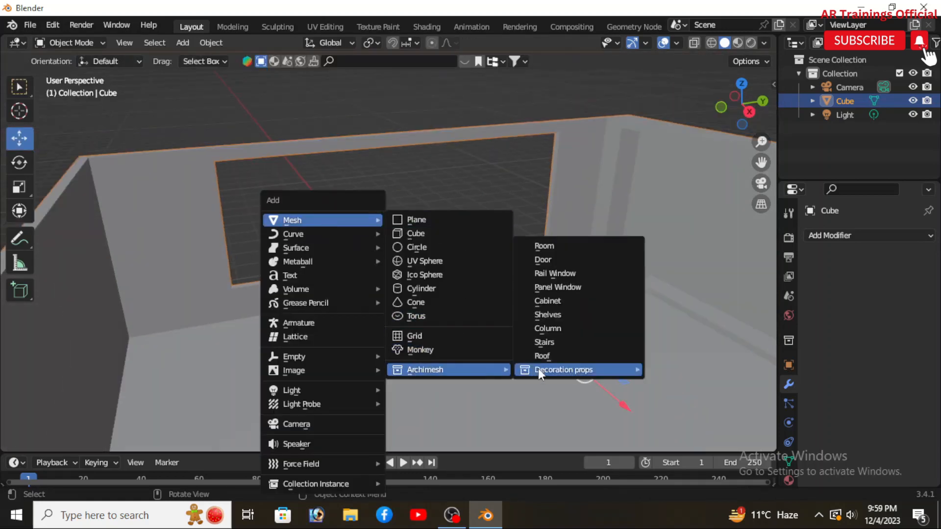
pyautogui.click(560, 273)
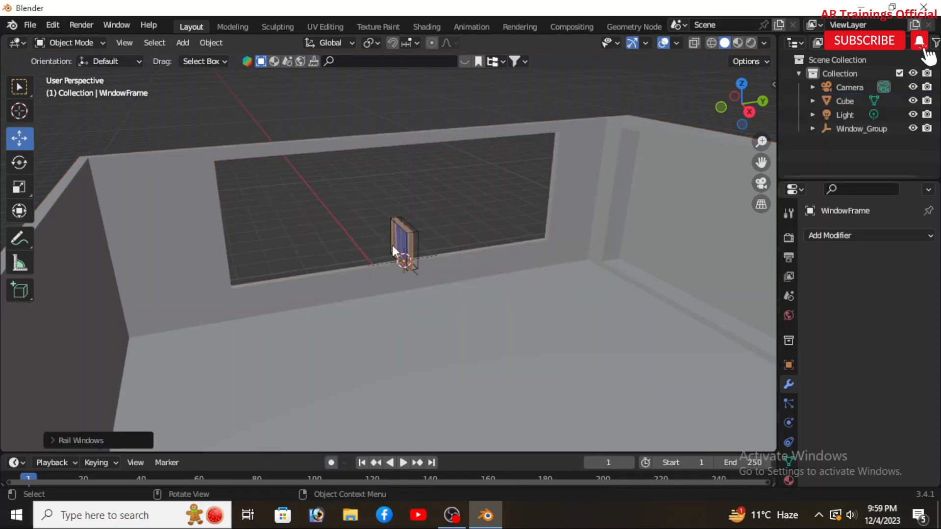
# Step: Try to rotate the window frame about the Z axis
pyautogui.scroll(7, 391, 245)
pyautogui.moveTo(435, 247); pyautogui.dragTo(520, 323, button='middle')
pyautogui.scroll(-1, 520, 322)
pyautogui.press('r')
pyautogui.press('z')
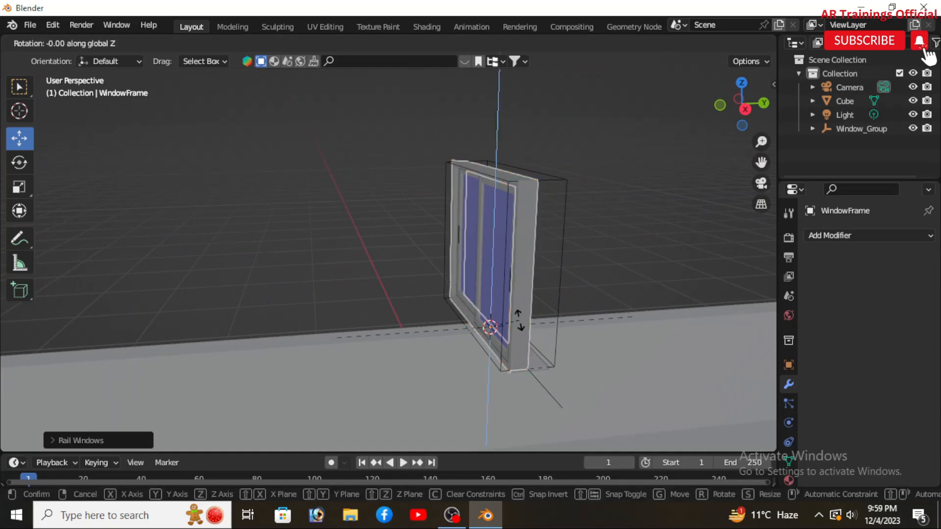
pyautogui.press('Return')
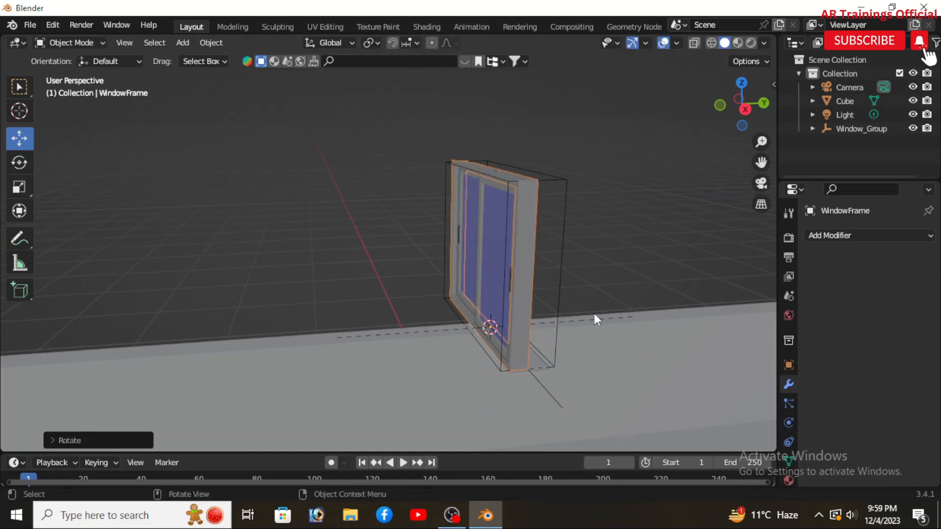
pyautogui.hotkey('ctrl', 'z')
# Step: Select all parts of the rail window together with its Window_Group parent
pyautogui.scroll(-2, 478, 307)
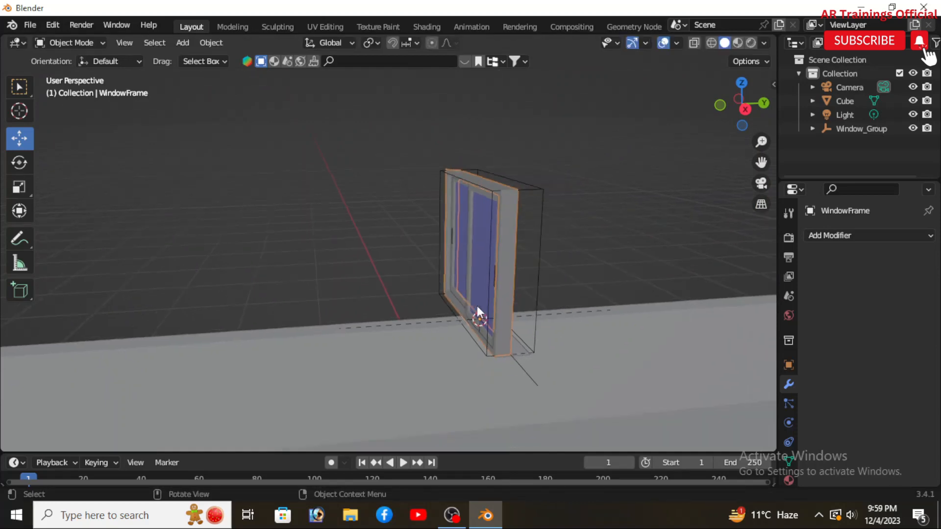
pyautogui.moveTo(532, 275); pyautogui.dragTo(365, 172)
pyautogui.press('r')
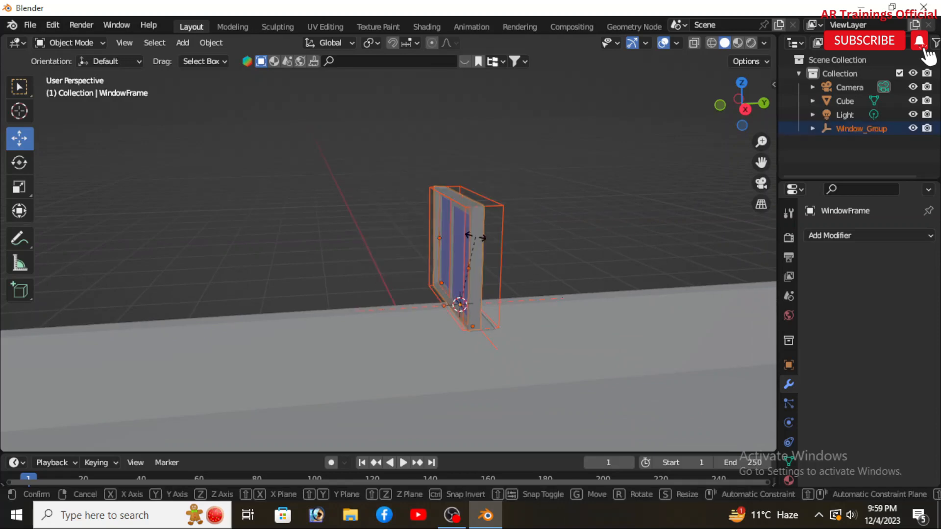
pyautogui.press('z')
pyautogui.press('Escape')
pyautogui.press('r')
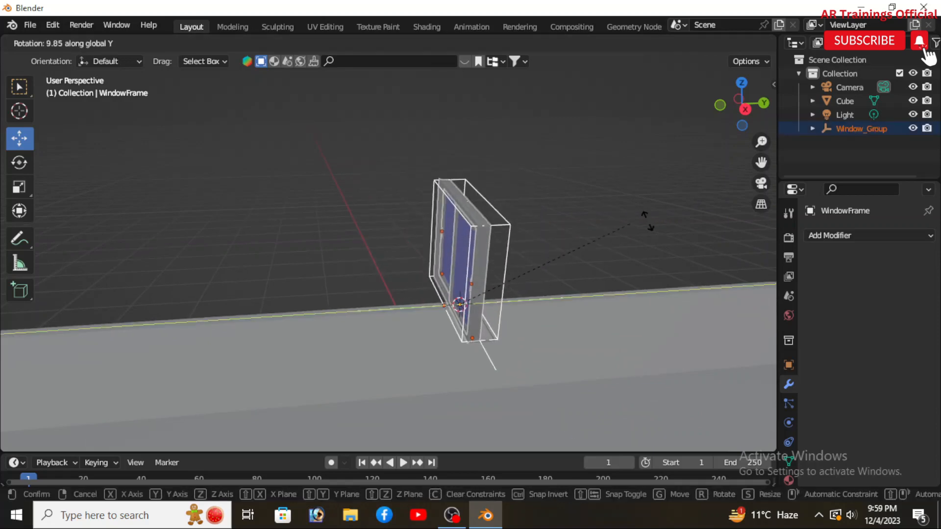
pyautogui.press('Escape')
# Step: Rotate the selected rail window 90° about the Z axis to align it with the wall
pyautogui.write('r90')
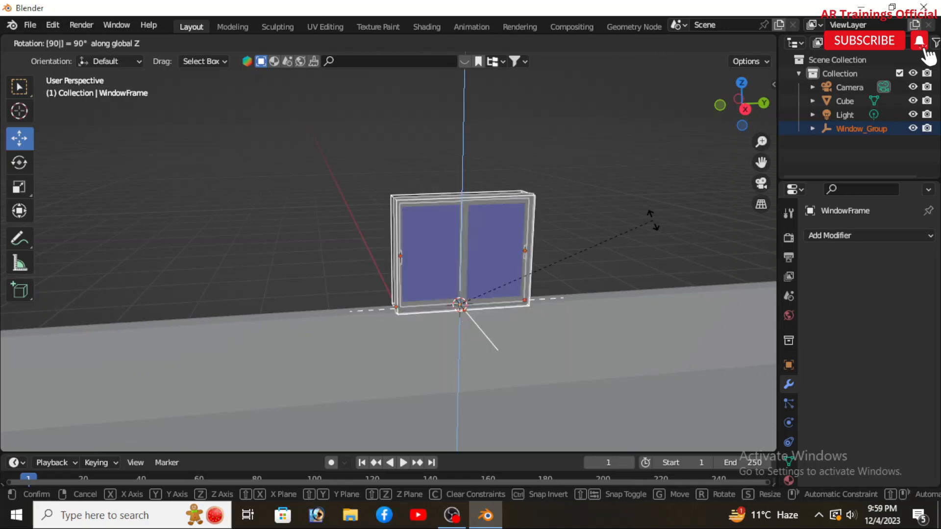
pyautogui.press('Return')
pyautogui.scroll(-1, 530, 317)
pyautogui.moveTo(530, 317); pyautogui.dragTo(631, 344, button='middle')
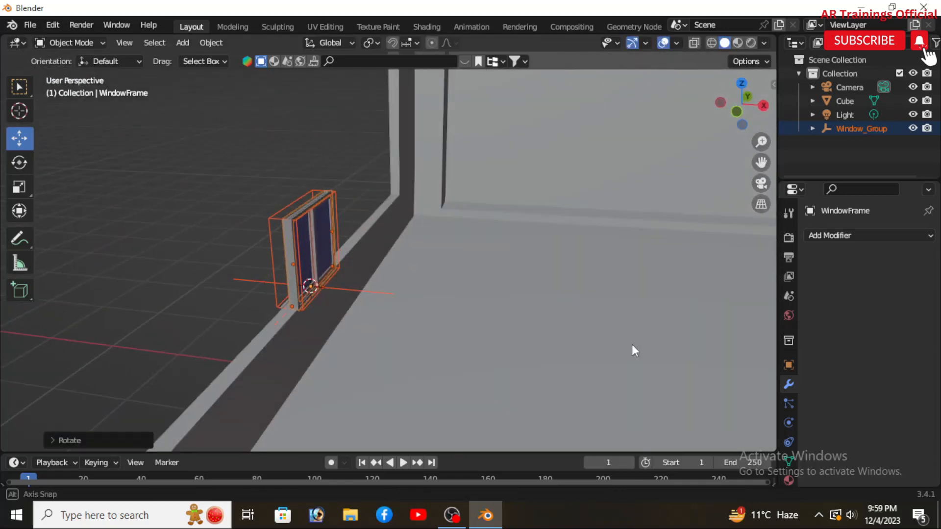
# Step: Scale the rail window up uniformly until it spans the height of the wall opening
pyautogui.scroll(4, 269, 304)
pyautogui.scroll(-3, 272, 303)
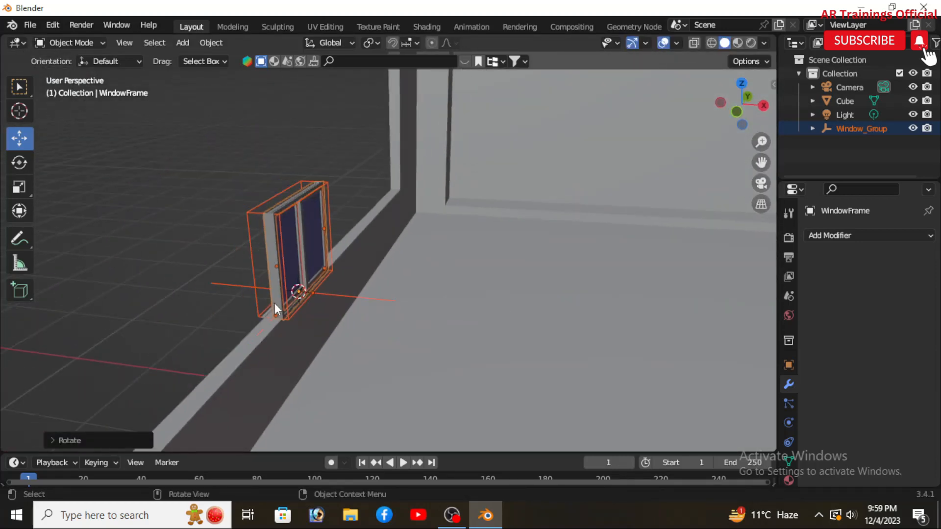
pyautogui.moveTo(318, 350); pyautogui.dragTo(372, 316, button='middle')
pyautogui.scroll(-3, 372, 316)
pyautogui.moveTo(477, 351); pyautogui.dragTo(505, 380, button='middle')
pyautogui.press('s')
pyautogui.click(608, 392)
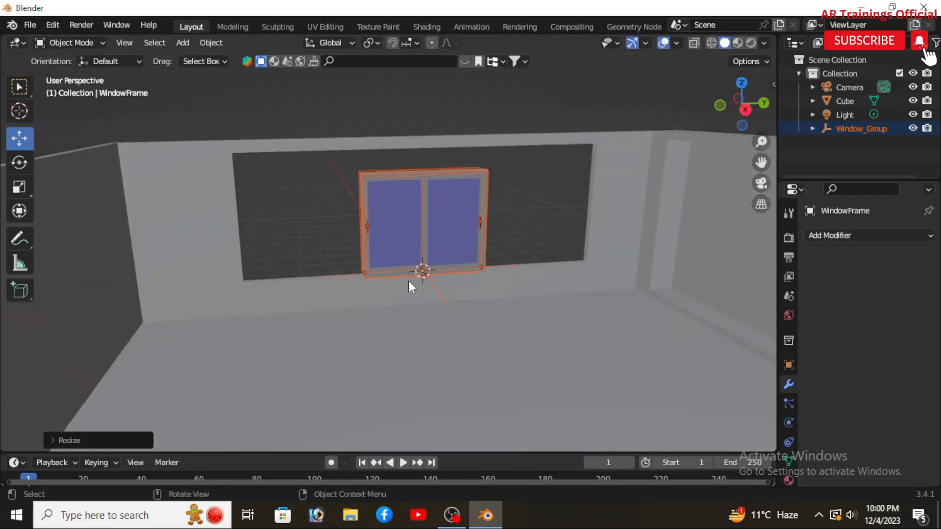
pyautogui.press('s')
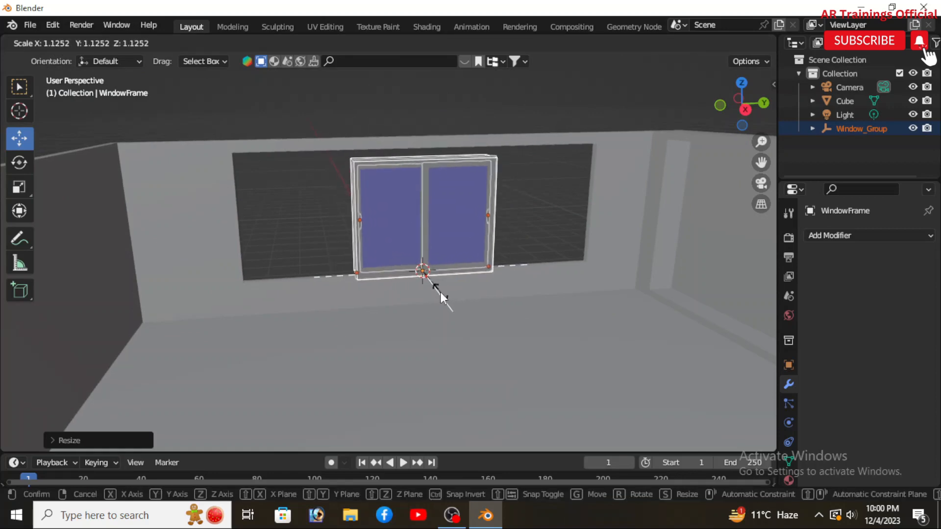
pyautogui.click(440, 292)
pyautogui.scroll(3, 385, 236)
pyautogui.scroll(-2, 427, 355)
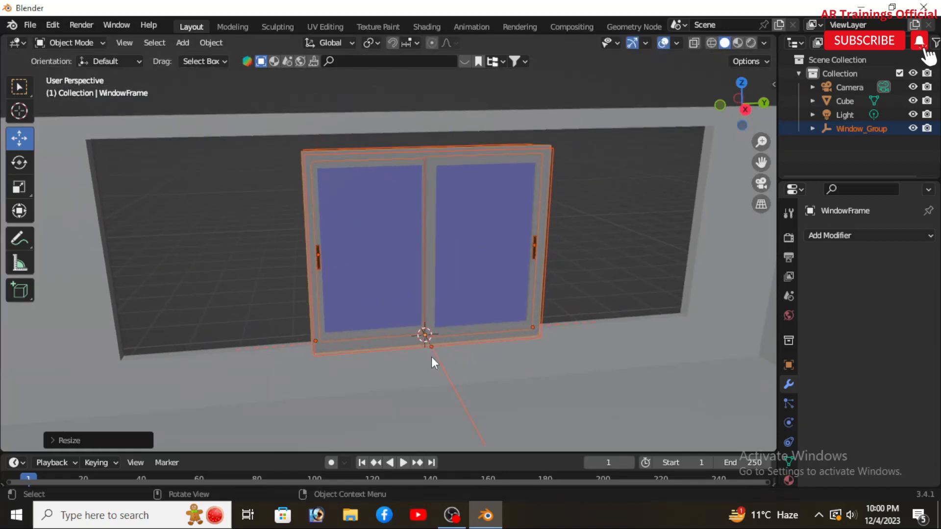
pyautogui.press('s')
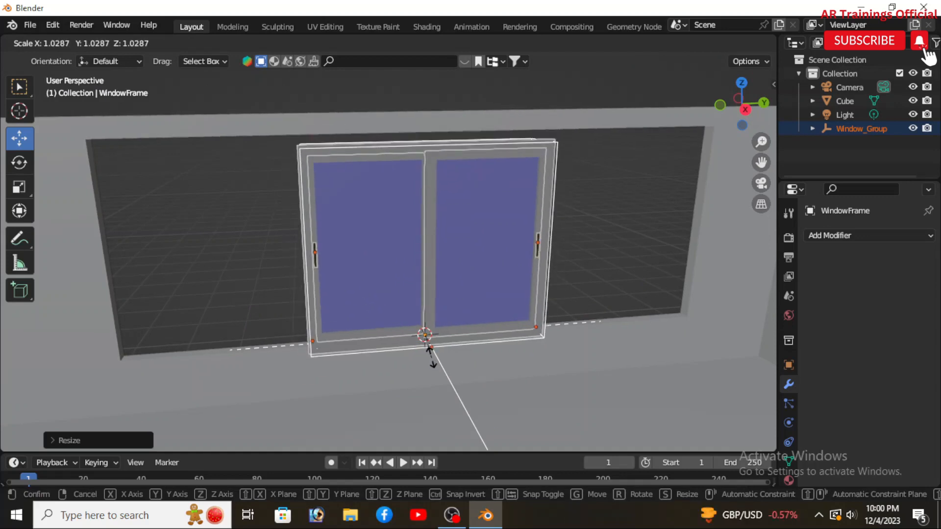
pyautogui.click(431, 363)
# Step: Move the rail window along the global Y axis to the left end of the wall opening
pyautogui.moveTo(468, 375); pyautogui.dragTo(456, 362, button='middle')
pyautogui.scroll(-2, 457, 361)
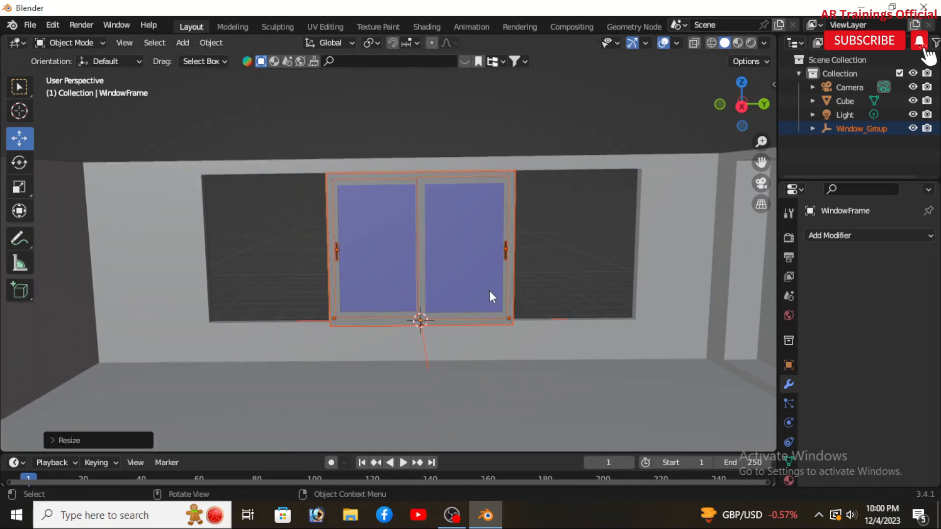
pyautogui.press('g')
pyautogui.press('y')
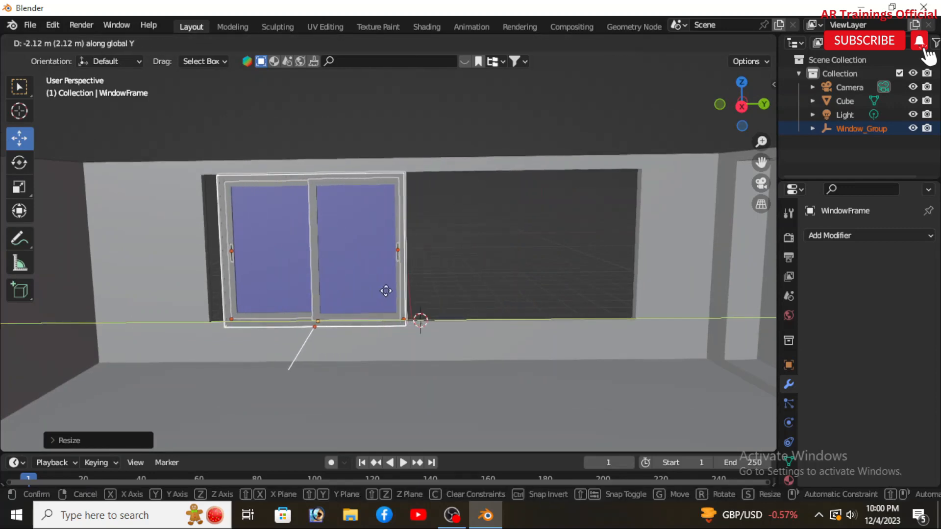
pyautogui.click(371, 292)
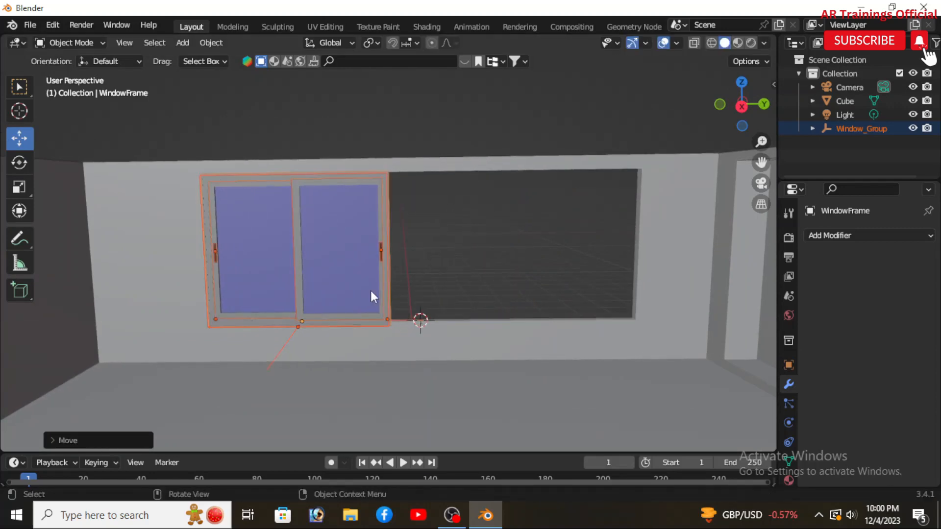
# Step: Duplicate the rail window and place the copy about 4.36 m along the Y axis, beside the original
pyautogui.hotkey('shift', 'd')
pyautogui.press('y')
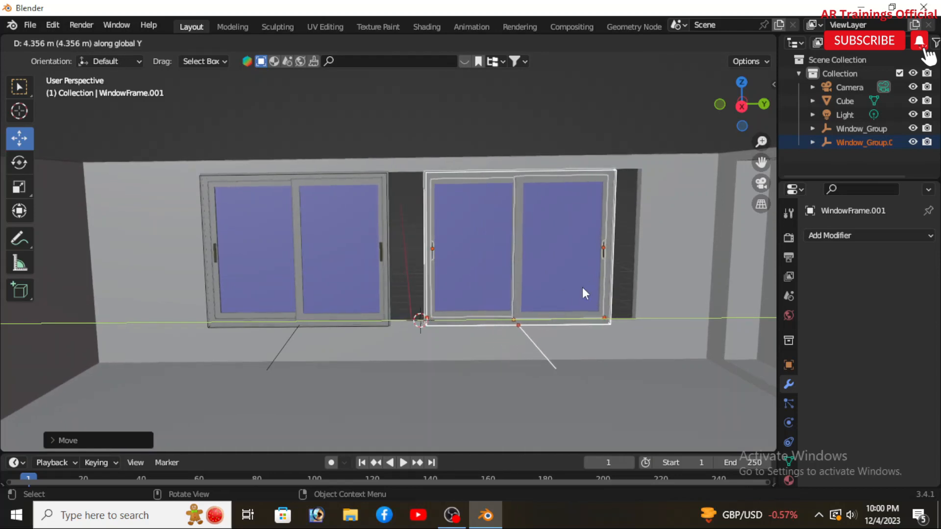
pyautogui.click(582, 288)
# Step: Stretch the duplicated window along the Y axis to reach the right end of the opening
pyautogui.press('s')
pyautogui.press('y')
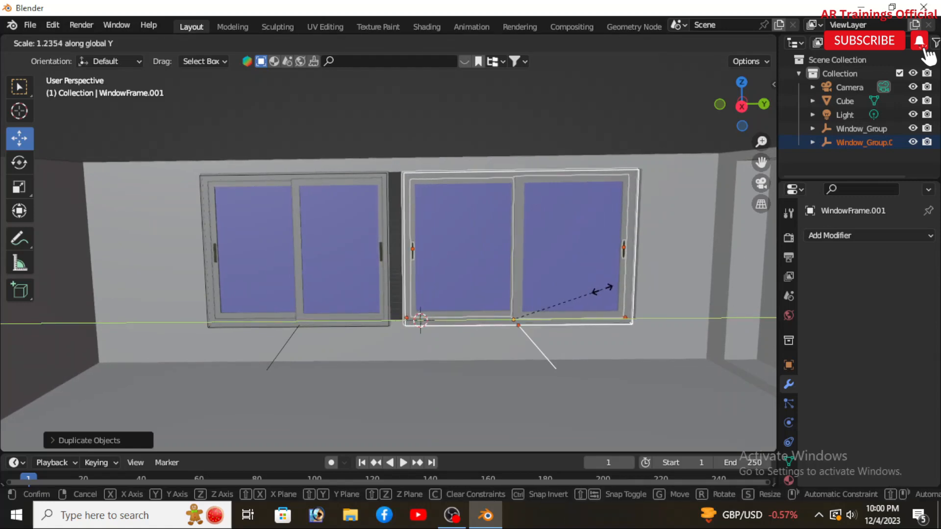
pyautogui.click(607, 293)
pyautogui.moveTo(654, 351); pyautogui.dragTo(648, 356, button='middle')
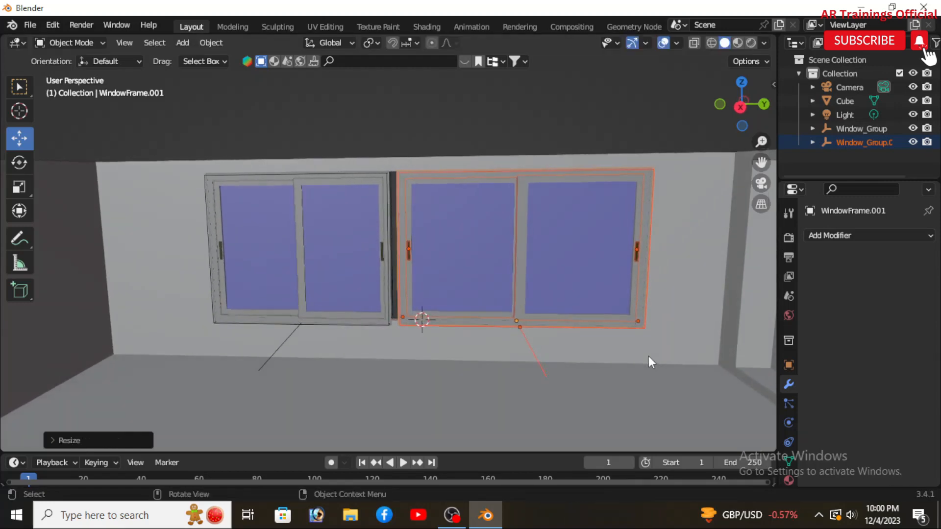
pyautogui.scroll(2, 459, 260)
pyautogui.moveTo(472, 279); pyautogui.dragTo(413, 295, button='middle')
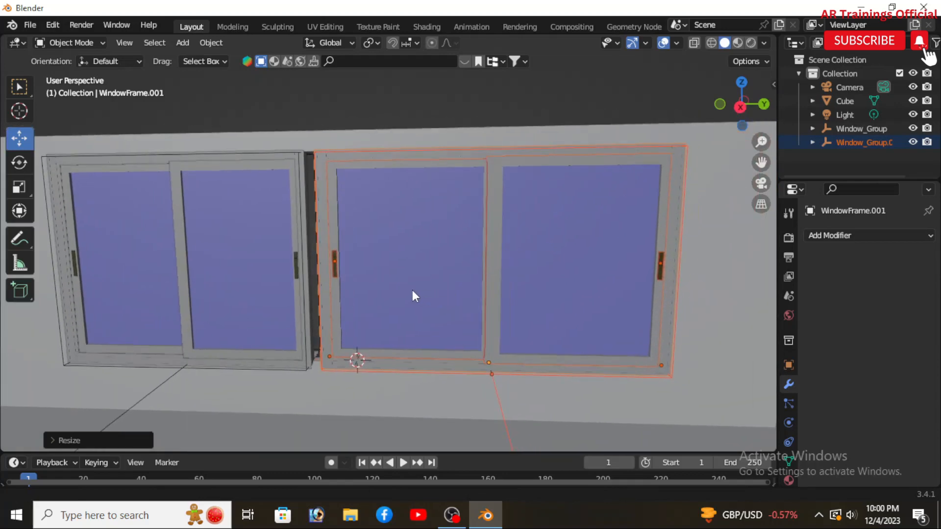
pyautogui.press('g')
pyautogui.press('y')
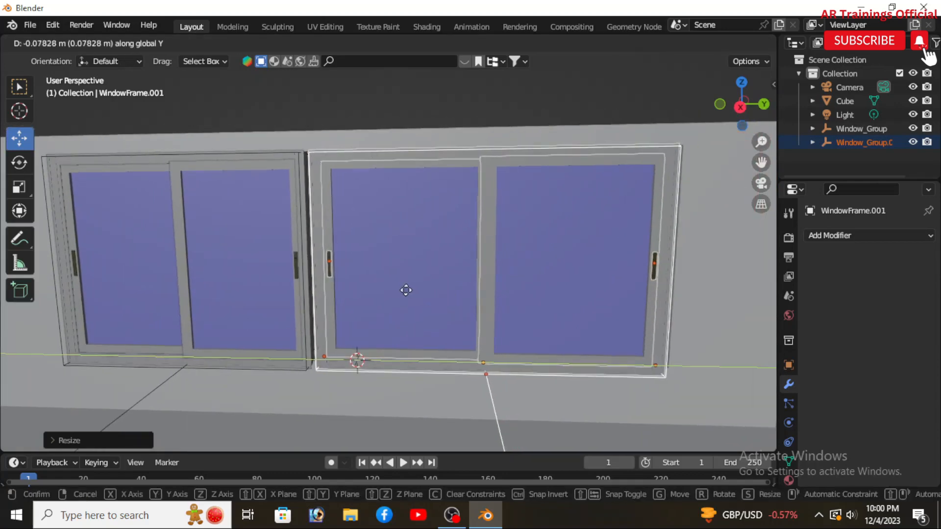
pyautogui.click(406, 291)
# Step: Widen the duplicated window by a factor of about 1.03 along the Y axis
pyautogui.press('s')
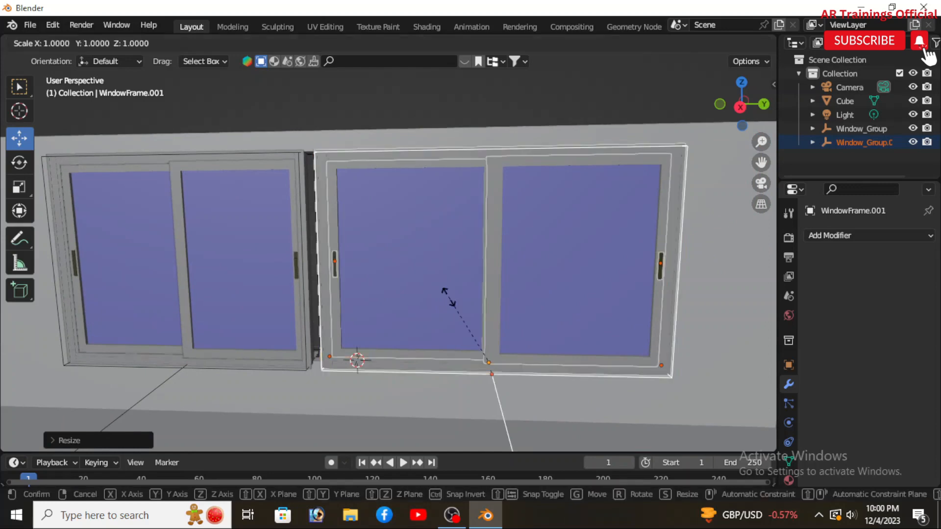
pyautogui.press('y')
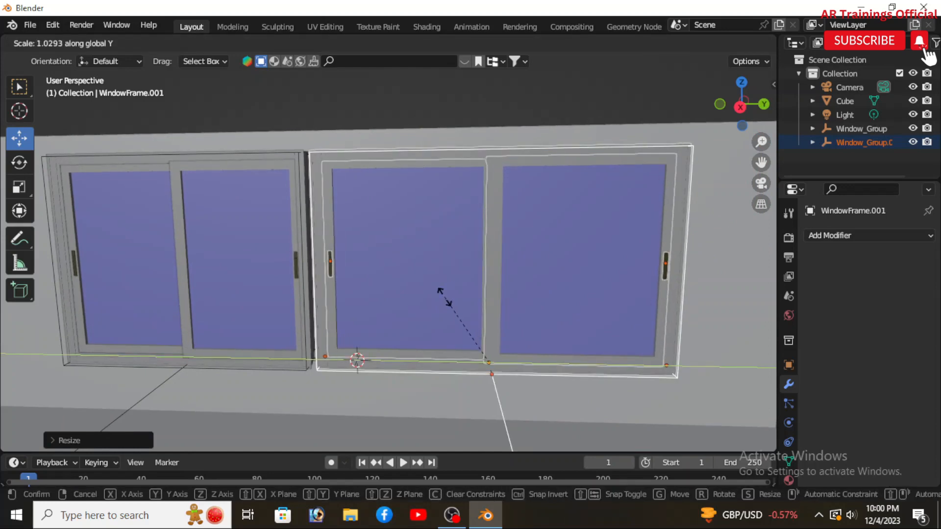
pyautogui.click(441, 300)
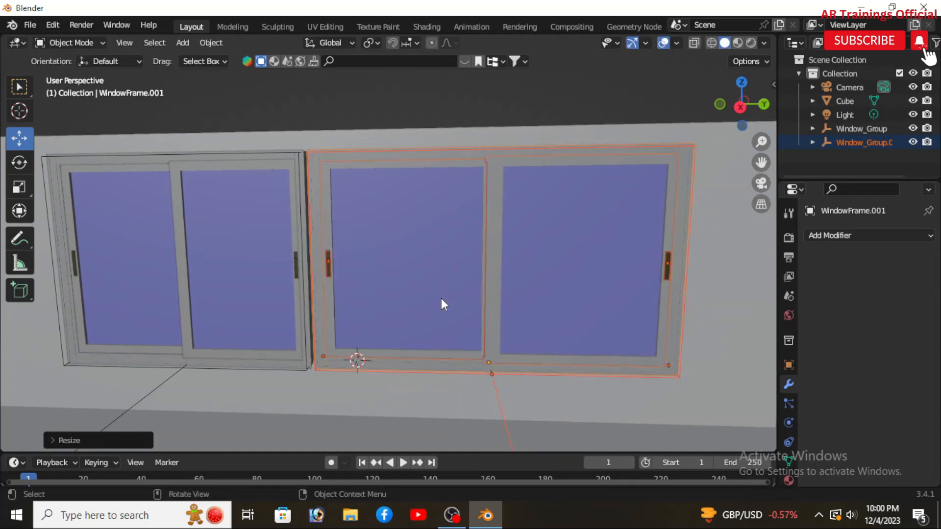
# Step: Shift the duplicated window about 0.09 m in the negative Y direction so it meets the first window
pyautogui.press('g')
pyautogui.press('y')
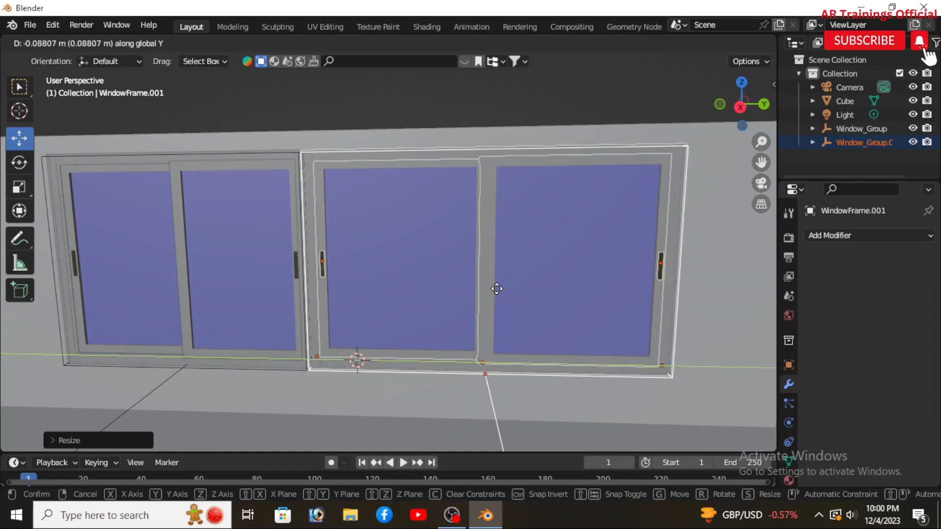
pyautogui.click(496, 289)
pyautogui.moveTo(625, 302)
pyautogui.mouseDown(button='middle')
pyautogui.moveTo(550, 313)
pyautogui.moveTo(657, 300)
pyautogui.moveTo(610, 303)
pyautogui.moveTo(627, 306)
pyautogui.mouseUp(button='middle')
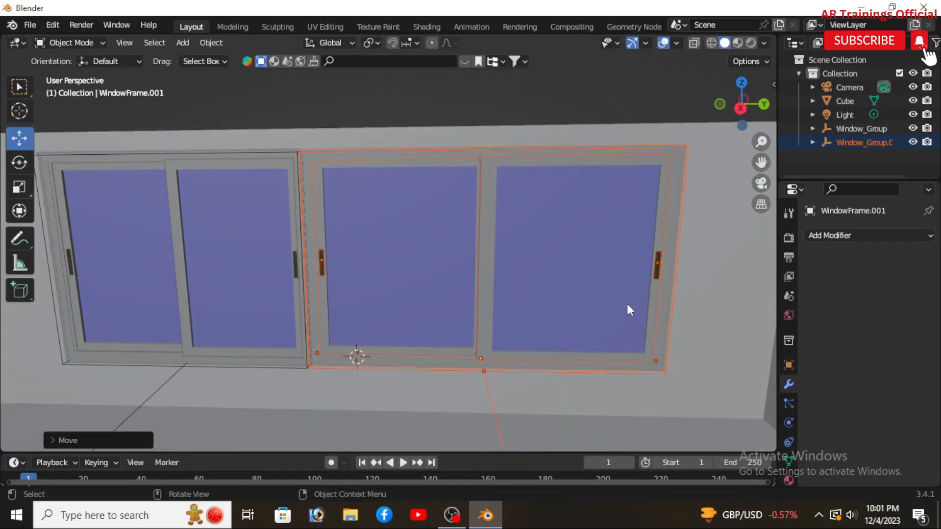
# Step: Widen the duplicated window slightly more along the Y axis to close the remaining gap in the opening
pyautogui.press('s')
pyautogui.press('y')
pyautogui.click(637, 301)
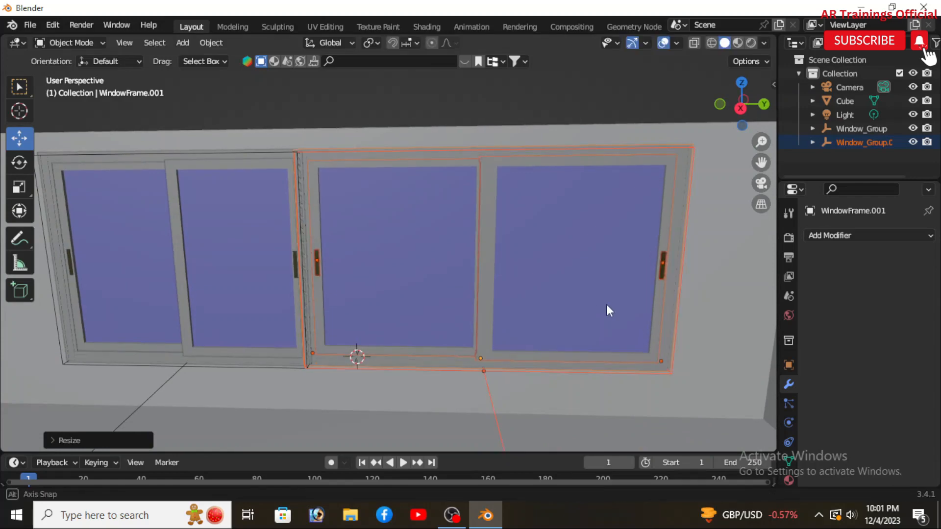
pyautogui.moveTo(607, 304)
pyautogui.mouseDown(button='middle')
pyautogui.moveTo(579, 304)
pyautogui.moveTo(659, 304)
pyautogui.moveTo(705, 359)
pyautogui.moveTo(572, 322)
pyautogui.moveTo(406, 309)
pyautogui.moveTo(612, 309)
pyautogui.mouseUp(button='middle')
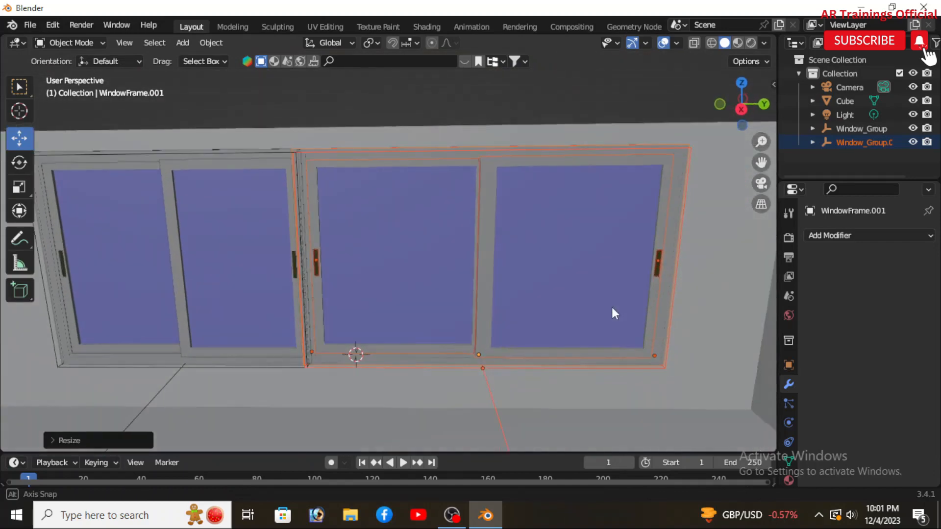
pyautogui.scroll(-5, 575, 291)
pyautogui.moveTo(452, 326); pyautogui.dragTo(420, 318, button='middle')
pyautogui.scroll(3, 378, 266)
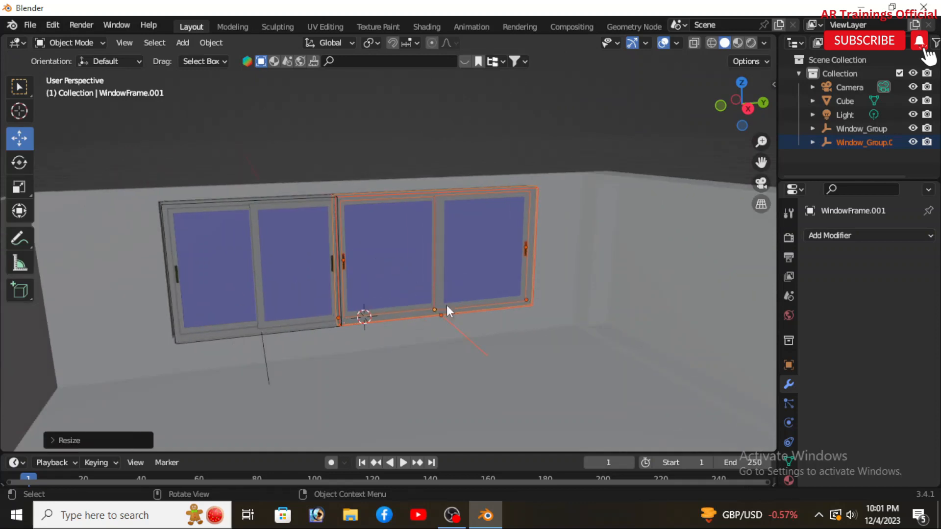
# Step: Add a new cube near the room's corner beside the windows and scale it down uniformly
pyautogui.scroll(-5, 516, 346)
pyautogui.moveTo(516, 346); pyautogui.dragTo(502, 273, button='middle')
pyautogui.scroll(2, 503, 274)
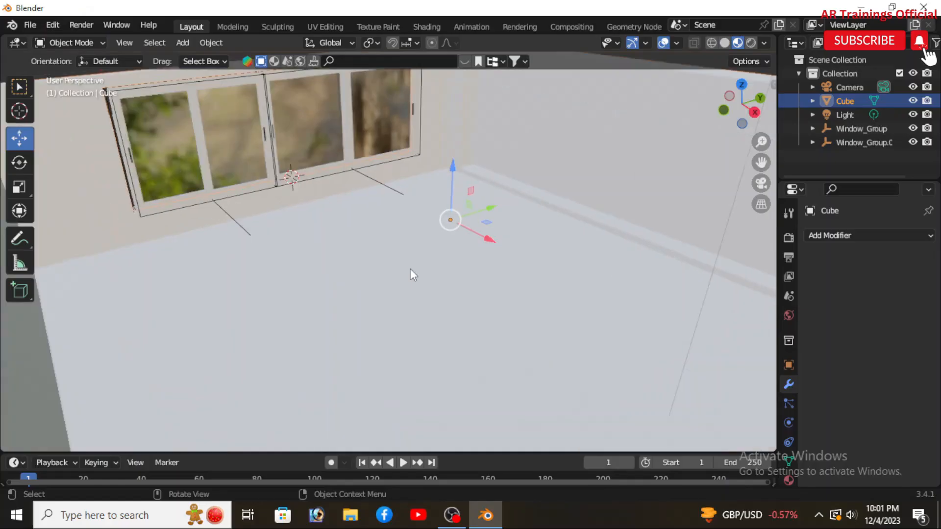
pyautogui.scroll(2, 420, 268)
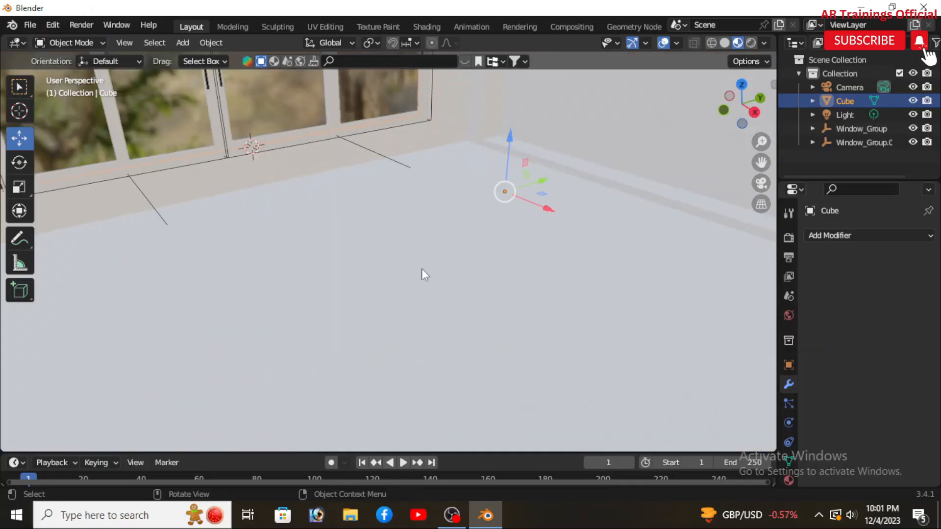
pyautogui.scroll(-4, 422, 268)
pyautogui.scroll(-5, 428, 275)
pyautogui.moveTo(424, 336); pyautogui.dragTo(445, 279, button='middle')
pyautogui.scroll(-3, 445, 279)
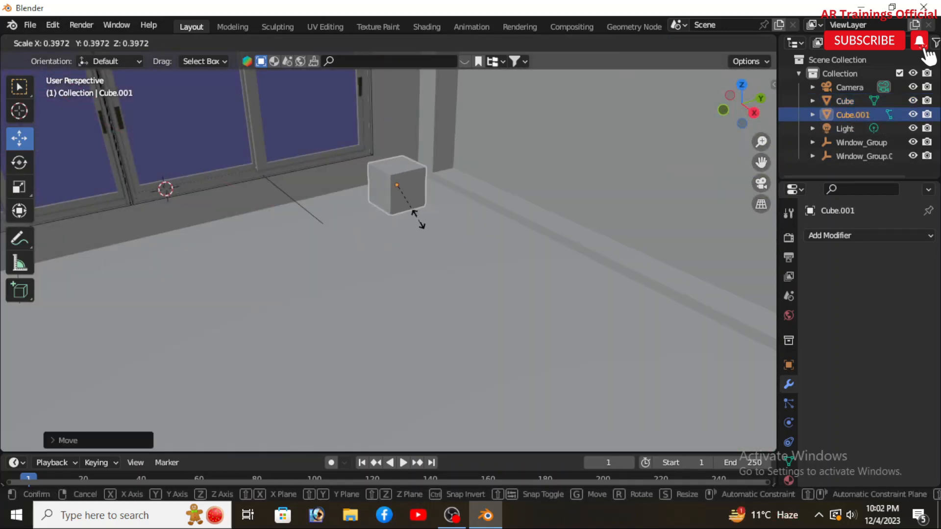
pyautogui.click(393, 193)
# Step: Flatten the new cube along the X axis into a thin block and shrink it uniformly
pyautogui.scroll(3, 392, 193)
pyautogui.keyDown('shift'); pyautogui.moveTo(426, 242); pyautogui.dragTo(457, 347, button='middle'); pyautogui.keyUp('shift')
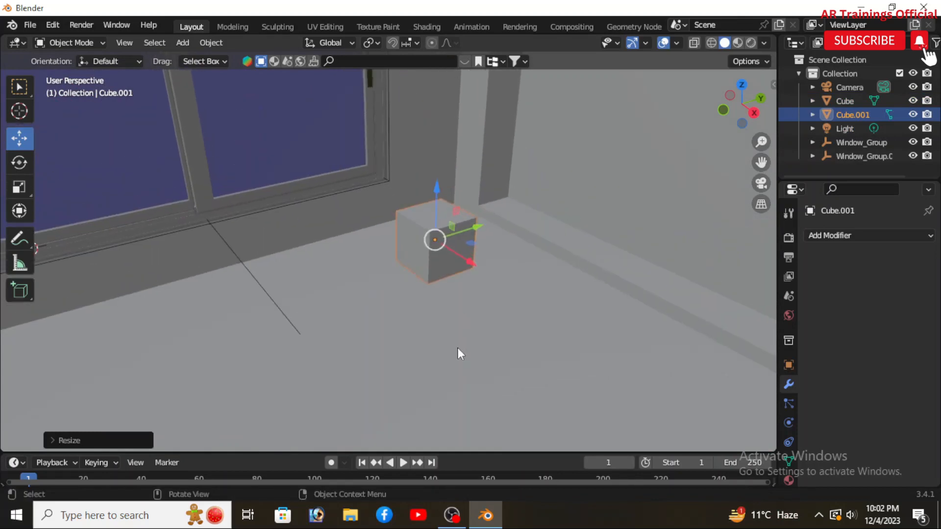
pyautogui.press('s')
pyautogui.press('x')
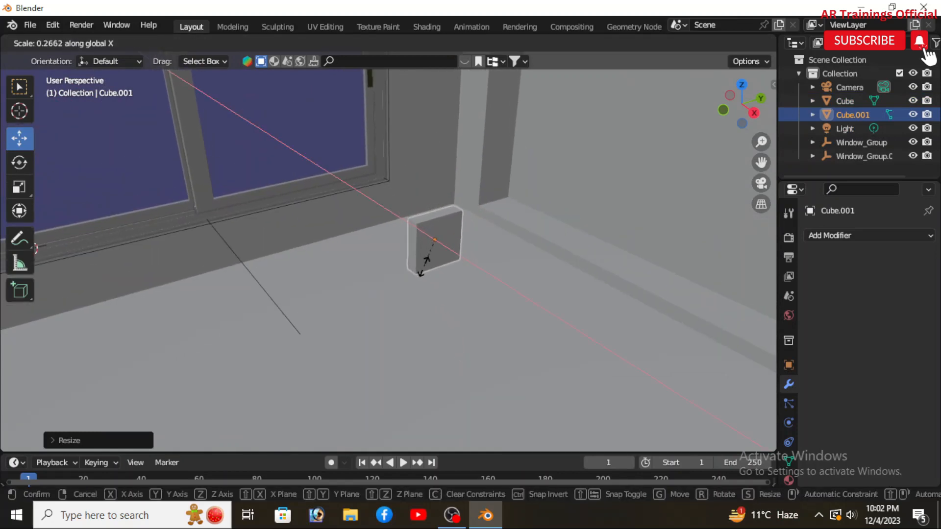
pyautogui.click(431, 281)
pyautogui.press('s')
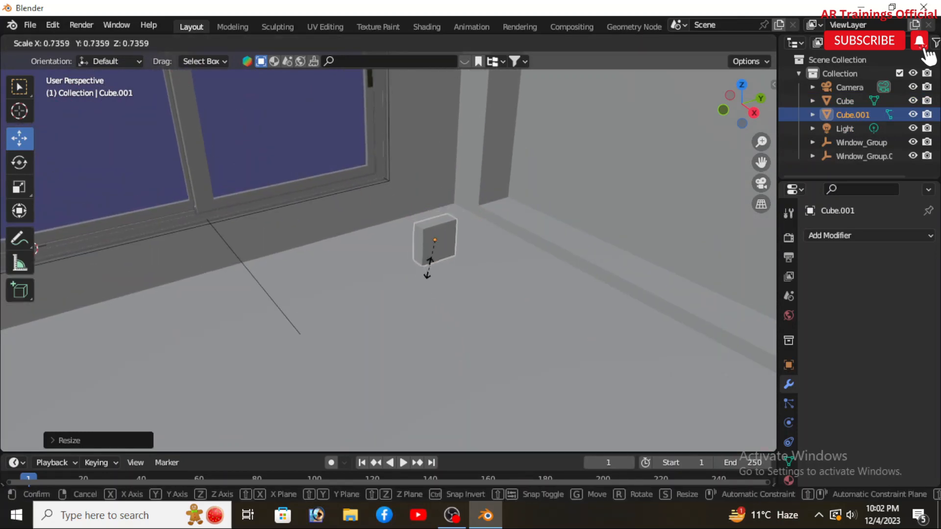
pyautogui.click(462, 298)
pyautogui.scroll(-2, 461, 298)
pyautogui.moveTo(461, 298); pyautogui.dragTo(482, 322, button='middle')
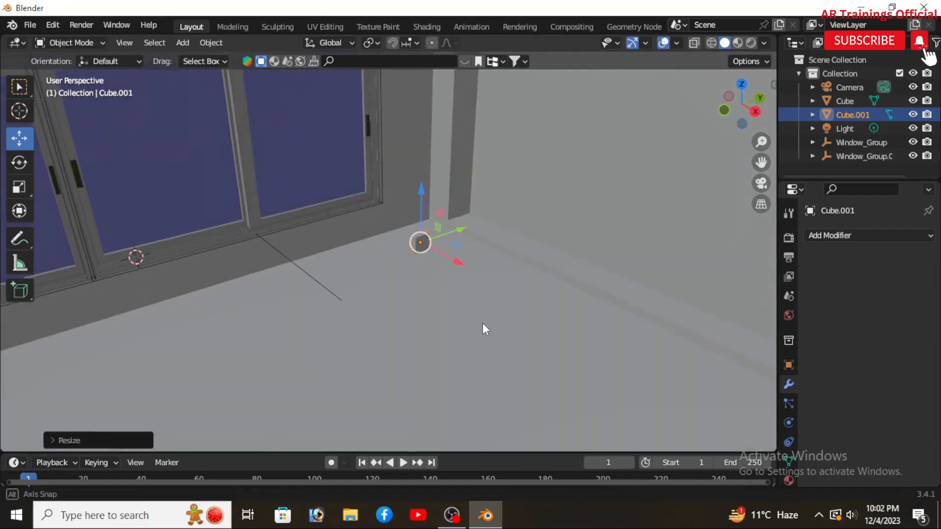
# Step: Position the small block against the window wall, between the right-hand window and the corner recess
pyautogui.moveTo(452, 261); pyautogui.dragTo(407, 235)
pyautogui.scroll(4, 354, 197)
pyautogui.keyDown('shift'); pyautogui.moveTo(443, 294); pyautogui.dragTo(391, 416, button='middle'); pyautogui.keyUp('shift')
pyautogui.moveTo(367, 302); pyautogui.dragTo(447, 261)
pyautogui.scroll(2, 413, 338)
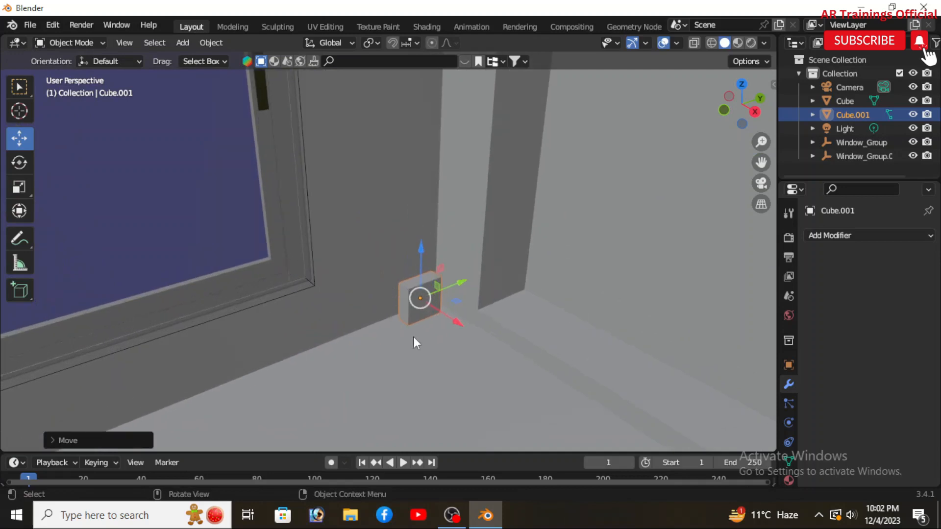
pyautogui.moveTo(454, 322); pyautogui.dragTo(381, 264)
pyautogui.moveTo(382, 243); pyautogui.dragTo(452, 334, button='middle')
pyautogui.moveTo(440, 297); pyautogui.dragTo(472, 293)
pyautogui.moveTo(460, 375); pyautogui.dragTo(437, 381, button='middle')
# Step: Duplicate the block upward along Z and shift the copy along Y toward the window to form a staggered pair
pyautogui.hotkey('shift', 'd')
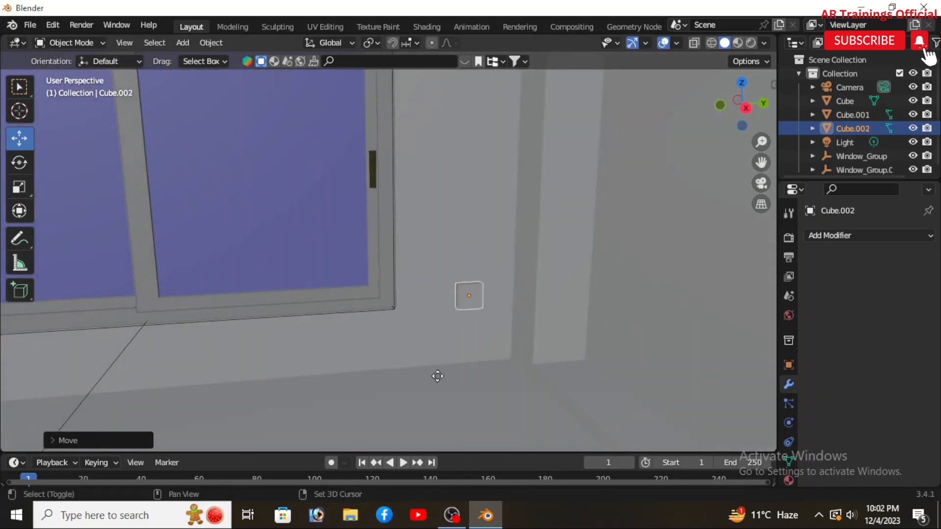
pyautogui.press('z')
pyautogui.click(440, 326)
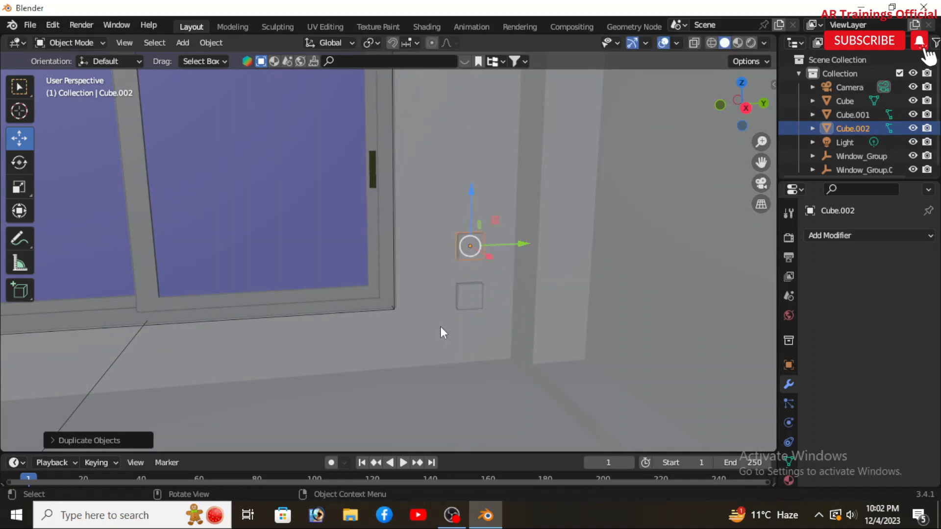
pyautogui.press('g')
pyautogui.press('y')
pyautogui.click(402, 329)
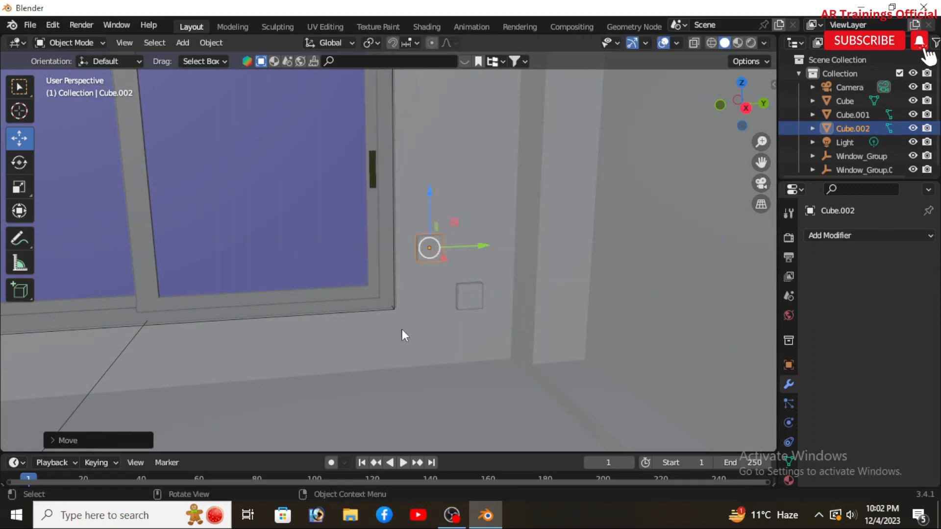
# Step: Select both wall blocks and duplicate the pair upward along the Z axis to continue the staggered pattern
pyautogui.click(468, 303)
pyautogui.keyDown('shift'); pyautogui.click(429, 245); pyautogui.keyUp('shift')
pyautogui.hotkey('shift', 'd')
pyautogui.press('z')
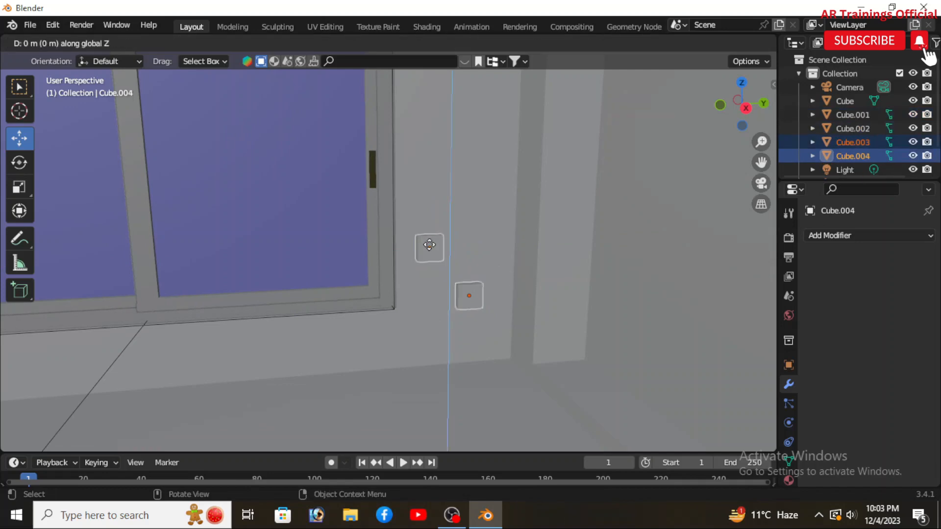
pyautogui.click(434, 159)
pyautogui.scroll(-3, 493, 280)
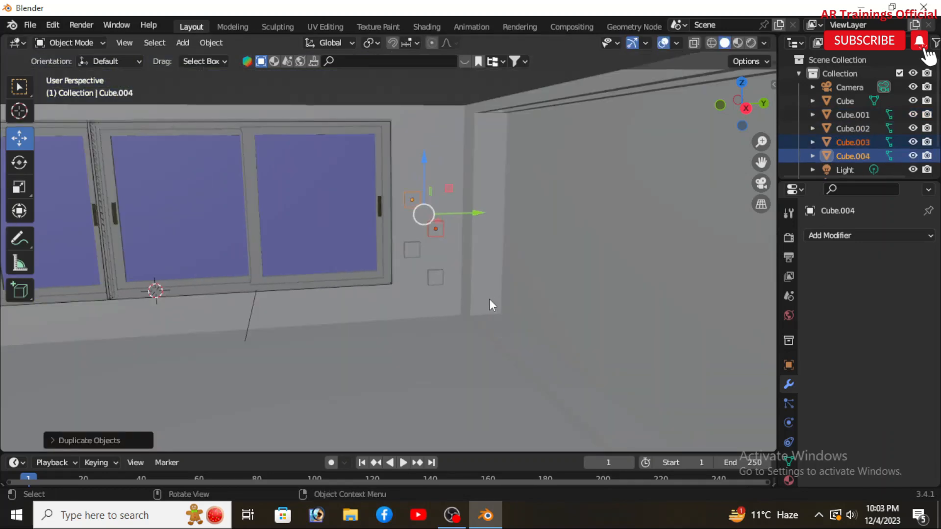
pyautogui.moveTo(472, 332); pyautogui.dragTo(481, 408, button='middle')
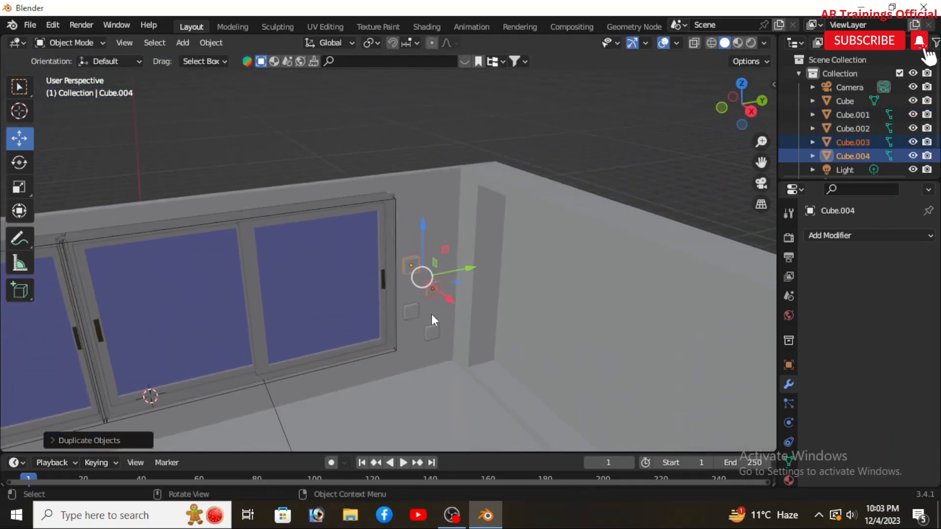
# Step: Duplicate the selected pair of wall blocks twice more upward along the Z axis, extending the staggered column toward the wall's upper edge
pyautogui.scroll(2, 419, 289)
pyautogui.hotkey('shift', 'd')
pyautogui.press('z')
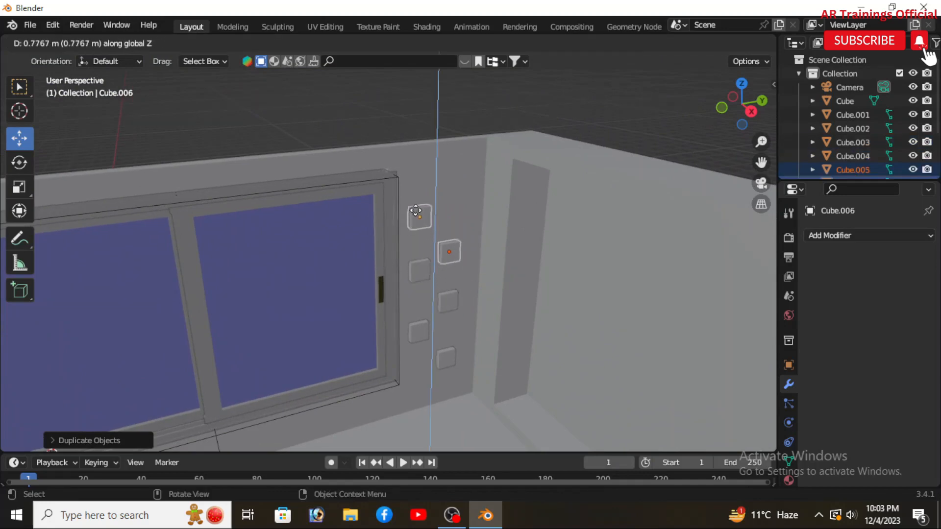
pyautogui.click(415, 210)
pyautogui.hotkey('shift', 'd')
pyautogui.press('z')
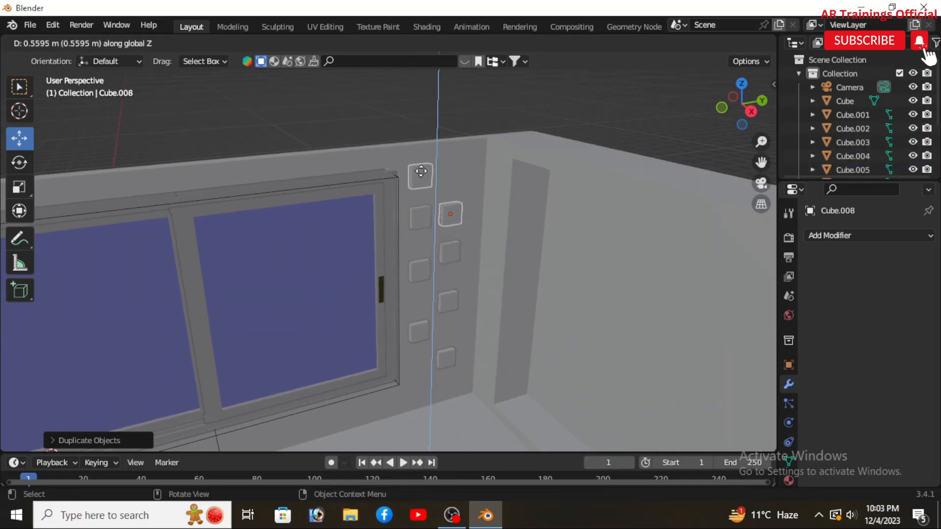
pyautogui.click(421, 171)
pyautogui.moveTo(501, 359); pyautogui.dragTo(399, 362, button='middle')
pyautogui.scroll(3, 392, 223)
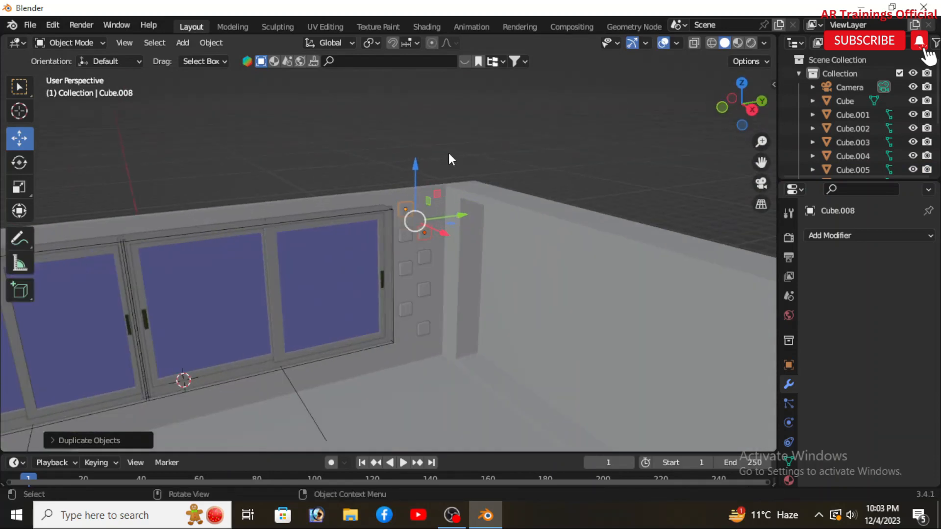
pyautogui.click(449, 153)
pyautogui.scroll(2, 418, 260)
pyautogui.scroll(-2, 418, 260)
pyautogui.moveTo(417, 293); pyautogui.dragTo(438, 330, button='middle')
pyautogui.scroll(-5, 438, 331)
pyautogui.moveTo(428, 372); pyautogui.dragTo(449, 332, button='middle')
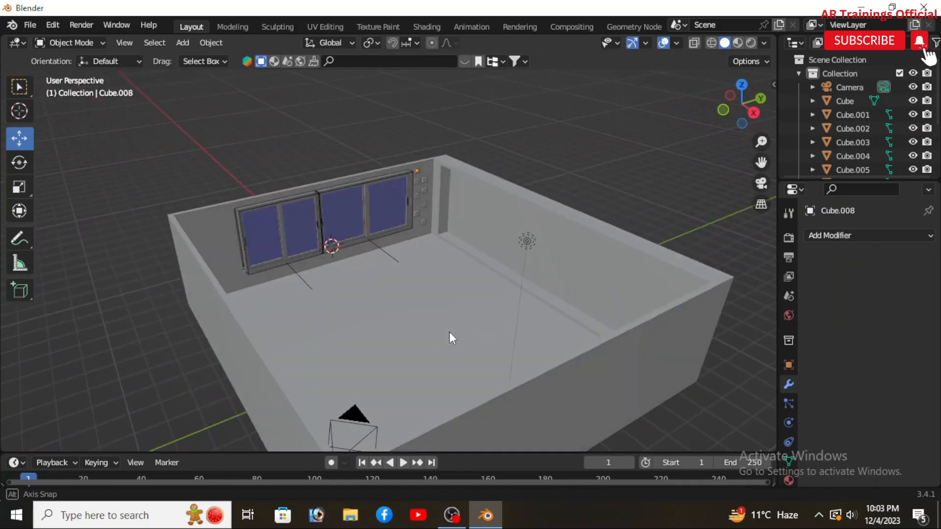
pyautogui.scroll(2, 399, 236)
pyautogui.scroll(-2, 399, 236)
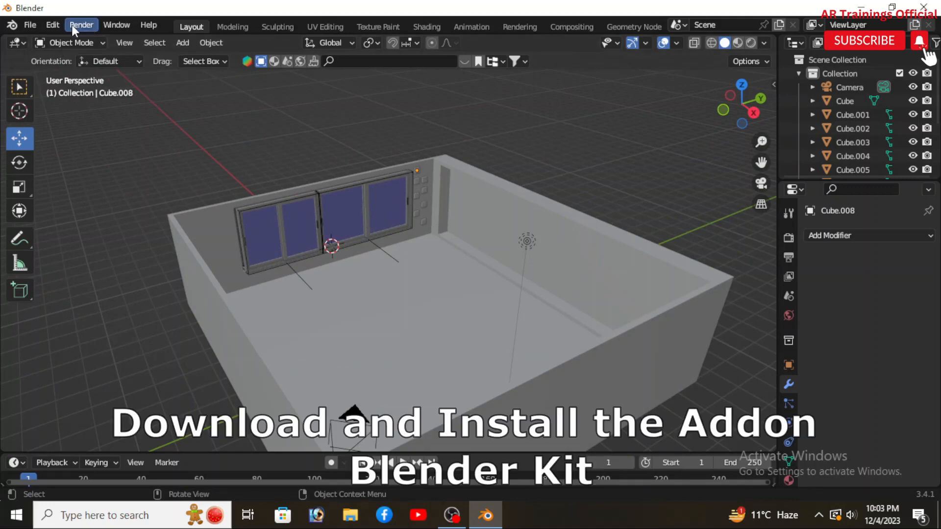
pyautogui.click(53, 26)
pyautogui.click(90, 221)
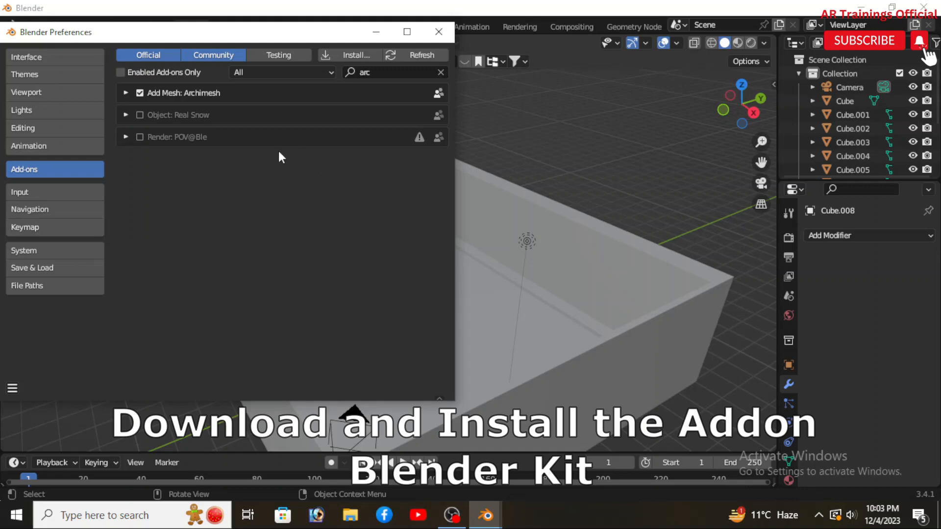
pyautogui.click(351, 52)
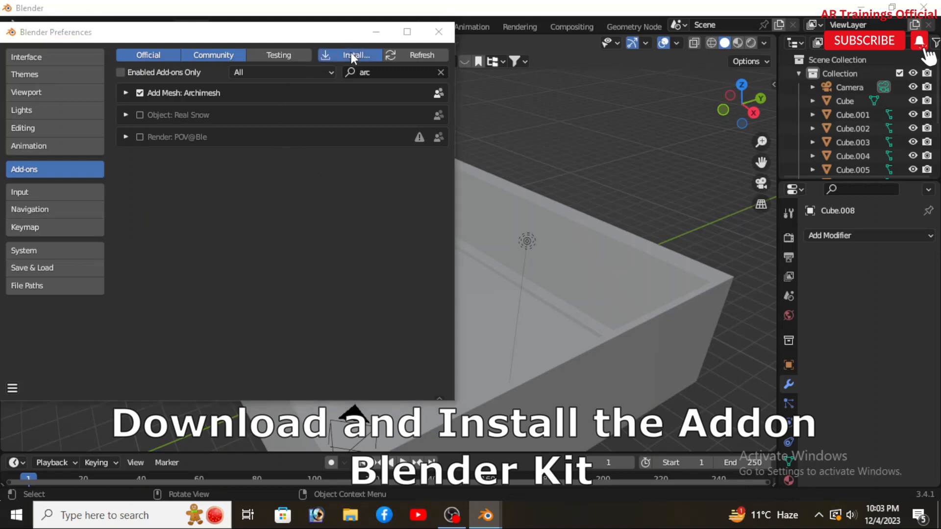
pyautogui.click(59, 180)
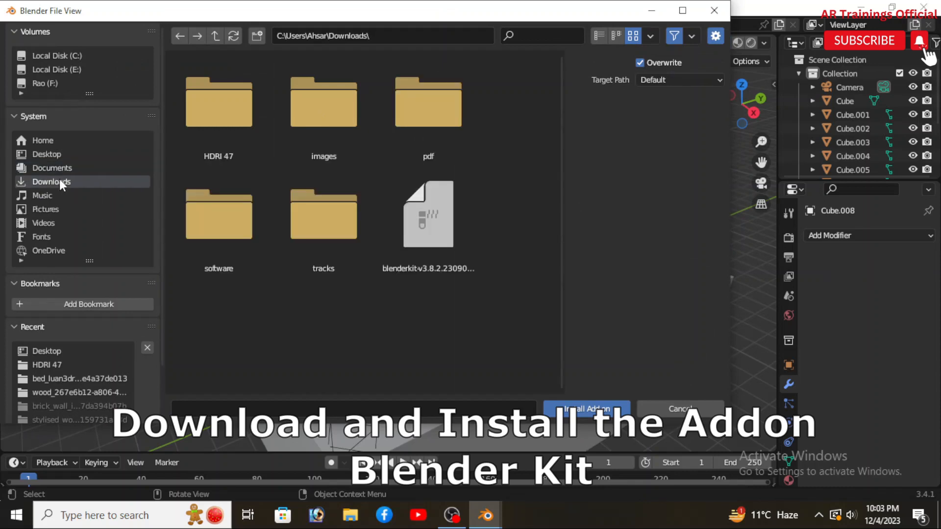
pyautogui.click(422, 265)
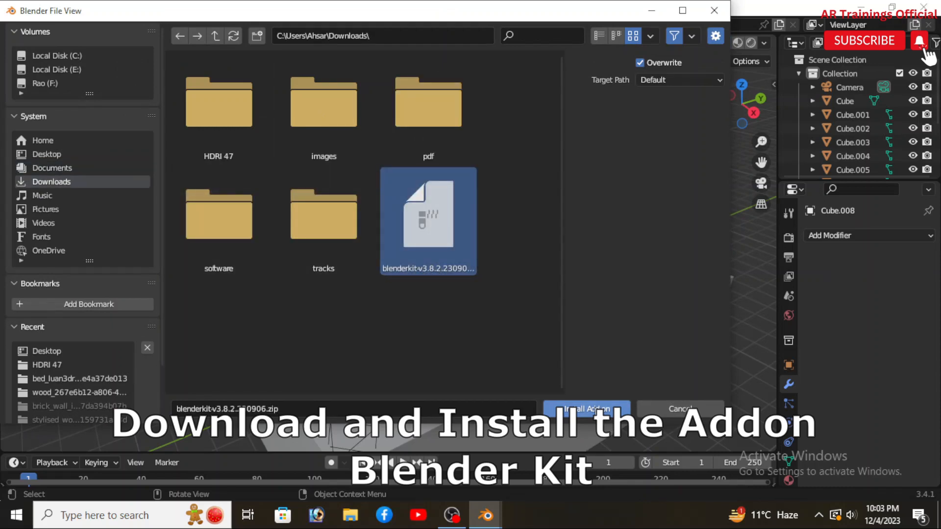
pyautogui.click(715, 13)
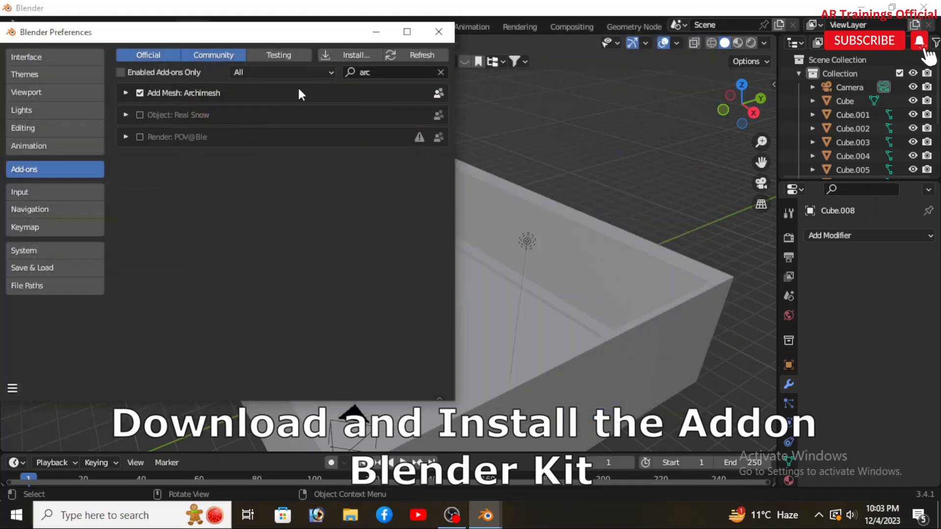
pyautogui.click(438, 30)
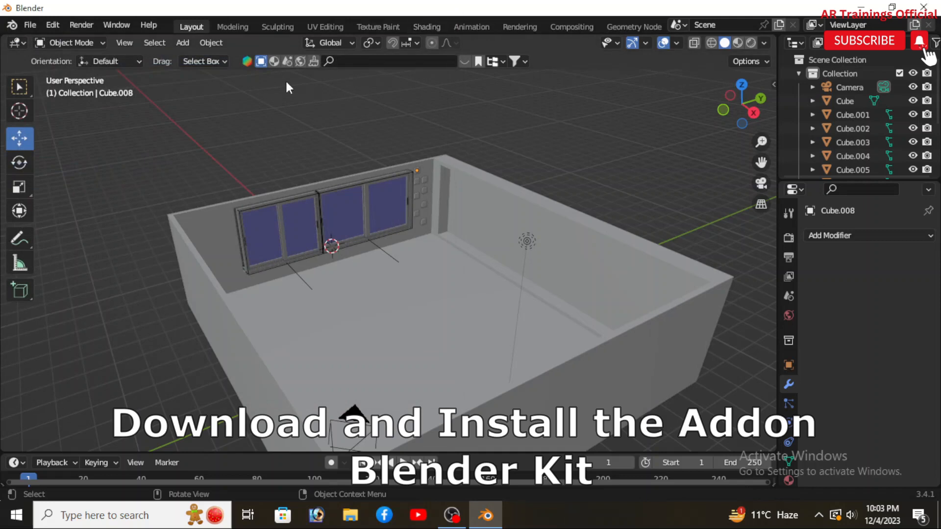
# Step: Show the BlenderKit asset bar and search its model library for "bed"
pyautogui.click(466, 63)
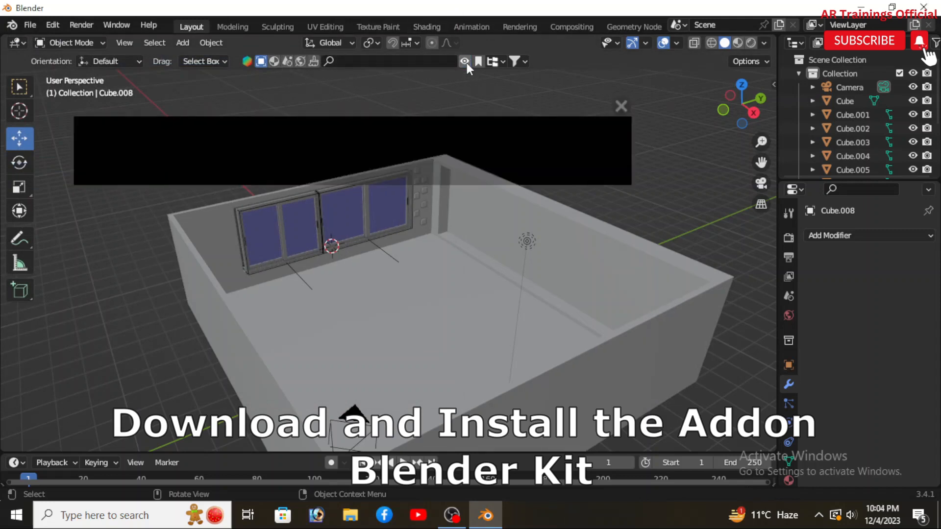
pyautogui.click(394, 61)
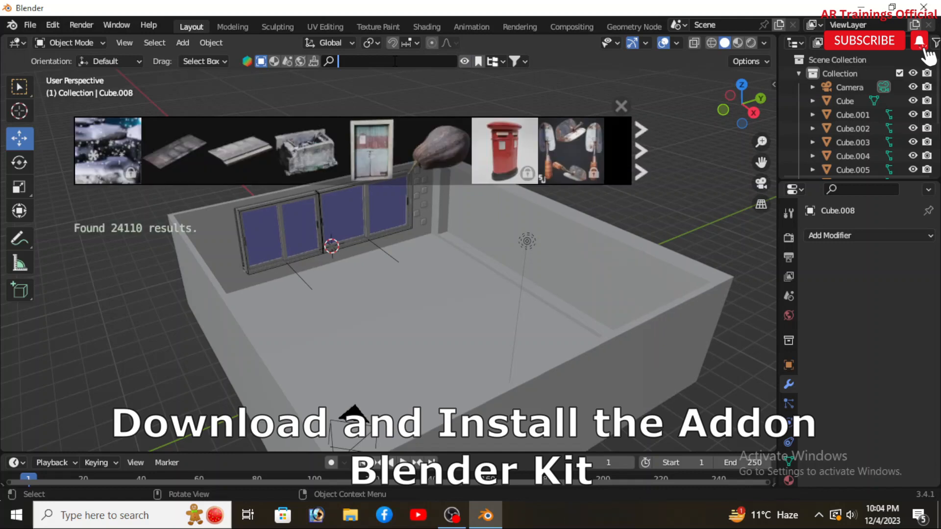
pyautogui.write('bed')
pyautogui.press('Return')
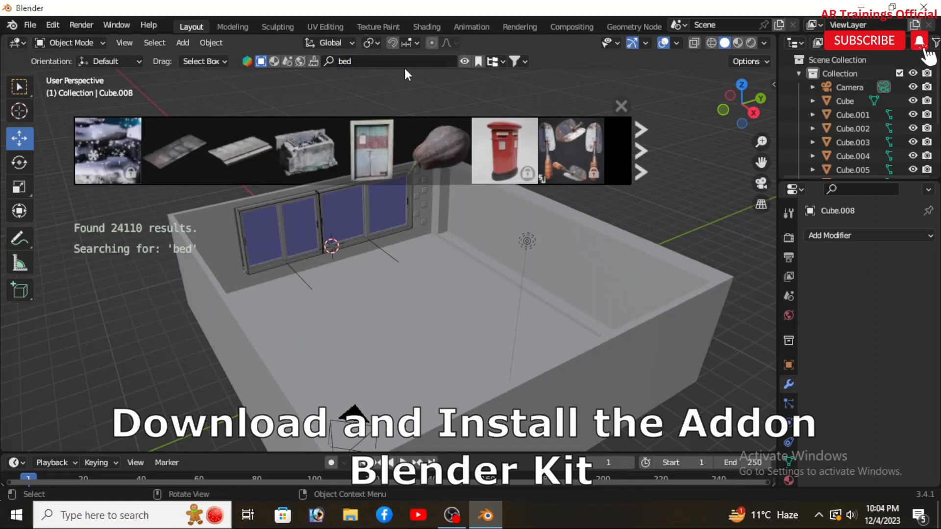
# Step: Browse several pages of the bed search results and examine the enlarged previews of candidate models
pyautogui.moveTo(123, 160)
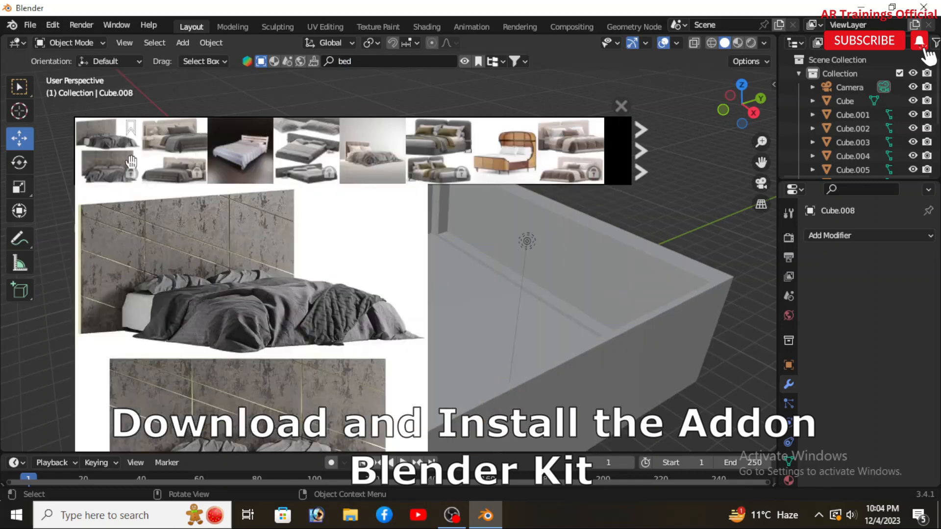
pyautogui.moveTo(179, 158)
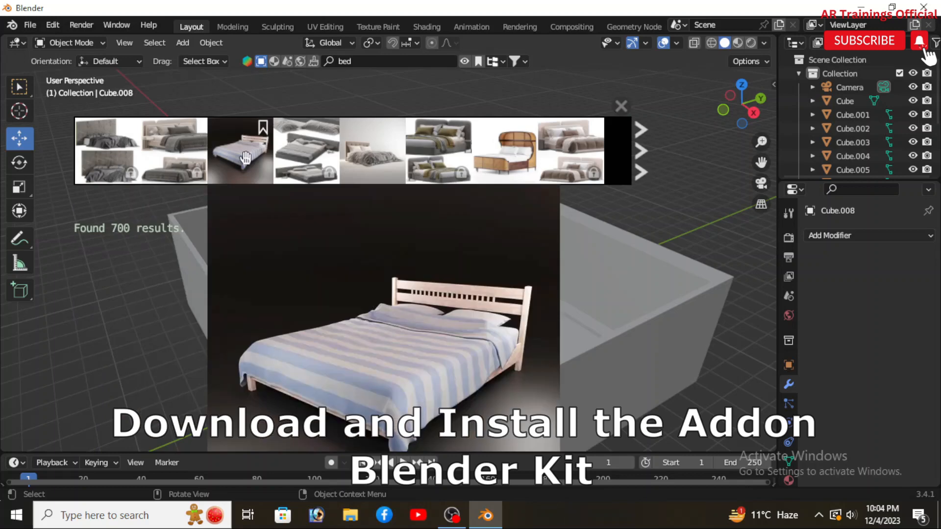
pyautogui.moveTo(313, 156)
pyautogui.moveTo(354, 155)
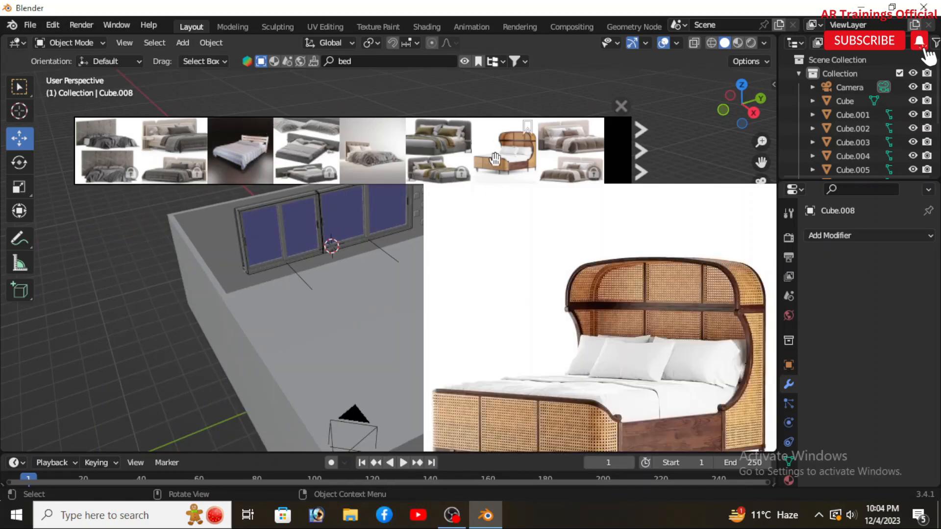
pyautogui.moveTo(555, 154)
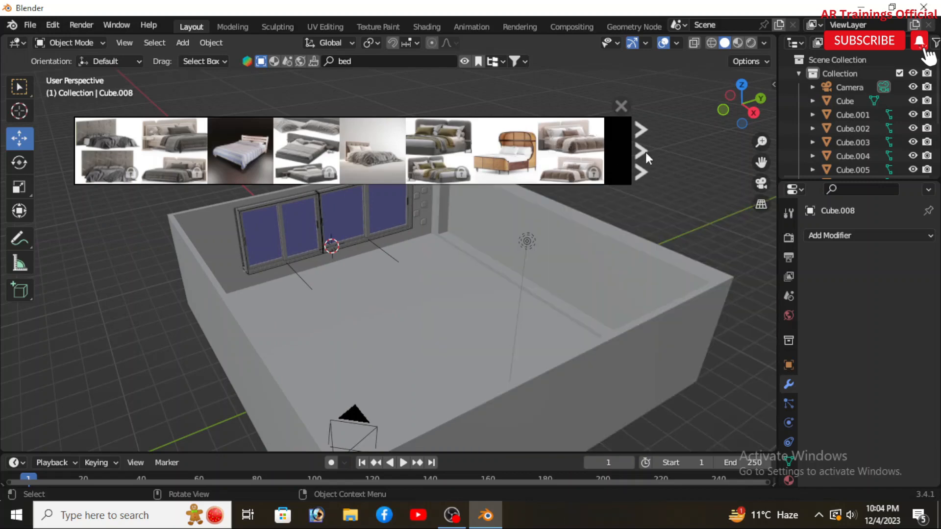
pyautogui.click(645, 152)
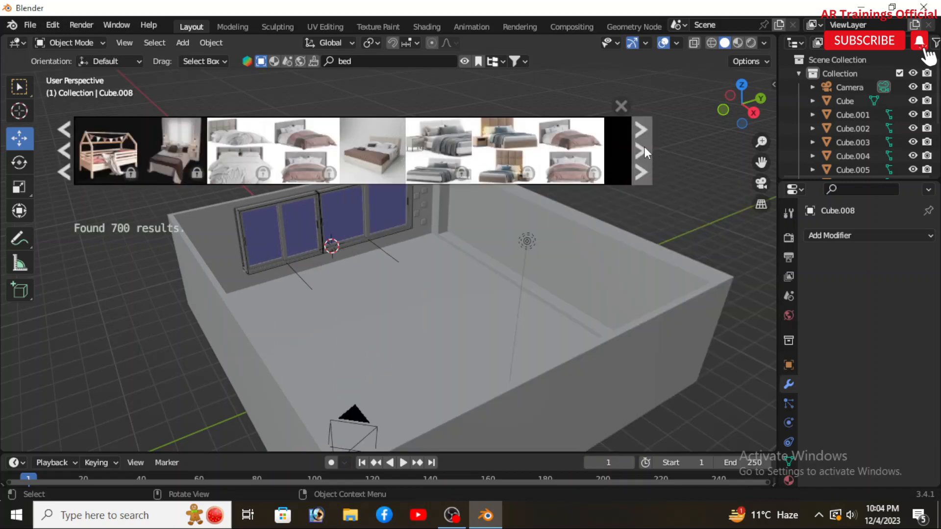
pyautogui.click(644, 147)
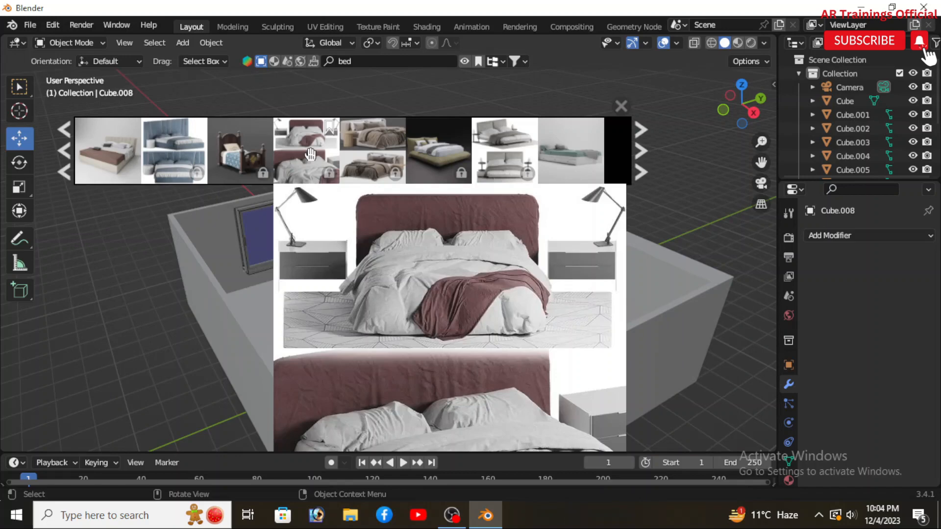
pyautogui.click(641, 161)
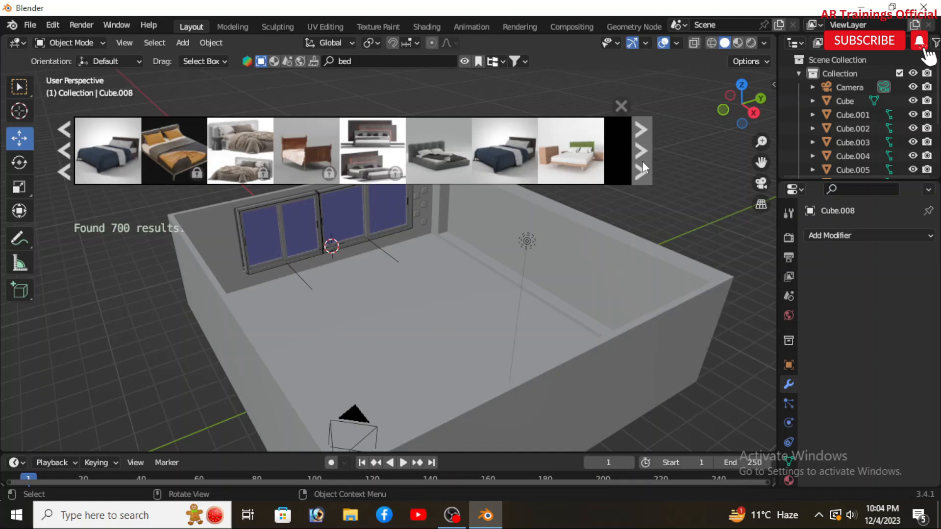
pyautogui.click(642, 161)
pyautogui.moveTo(592, 147)
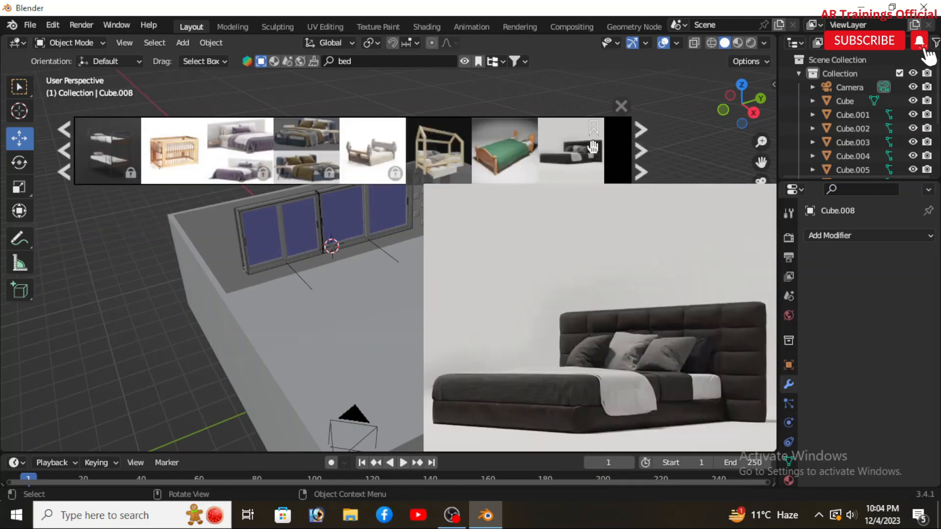
pyautogui.moveTo(409, 148)
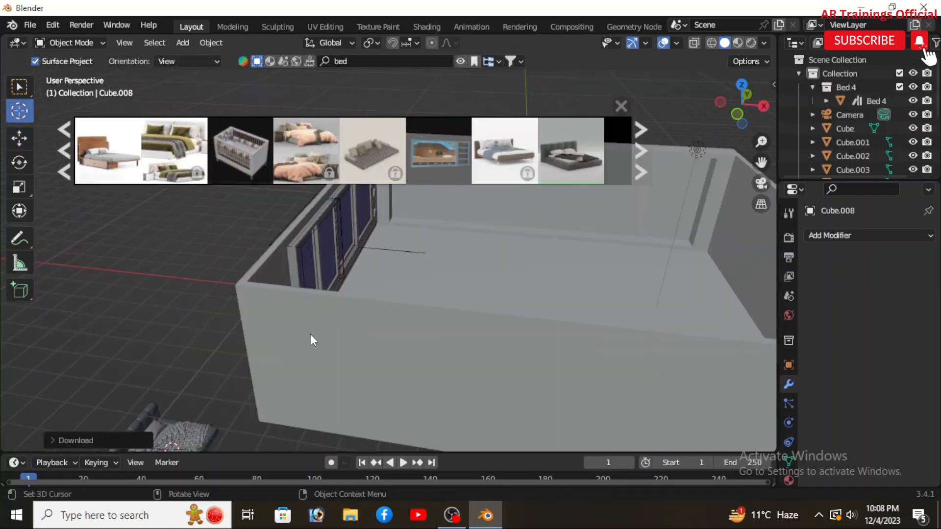
# Step: Box-select the whole imported Bed 4 model lying outside the room and bring it onto the room floor
pyautogui.scroll(-3, 310, 318)
pyautogui.keyDown('shift'); pyautogui.moveTo(301, 390); pyautogui.dragTo(336, 364, button='middle'); pyautogui.keyUp('shift')
pyautogui.scroll(4, 317, 380)
pyautogui.keyDown('shift'); pyautogui.moveTo(269, 392); pyautogui.dragTo(315, 321, button='middle'); pyautogui.keyUp('shift')
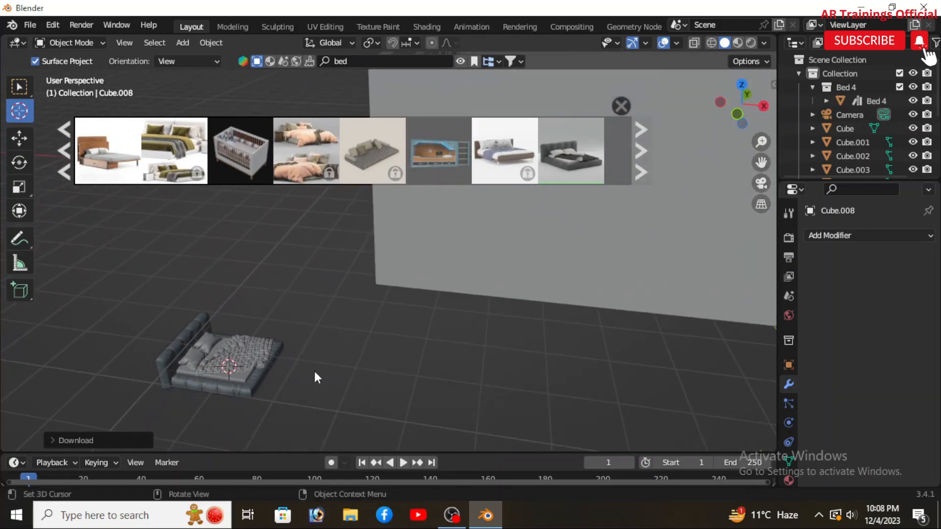
pyautogui.press('g')
pyautogui.moveTo(182, 339); pyautogui.dragTo(144, 319)
pyautogui.click(18, 93)
pyautogui.moveTo(319, 417); pyautogui.dragTo(153, 306)
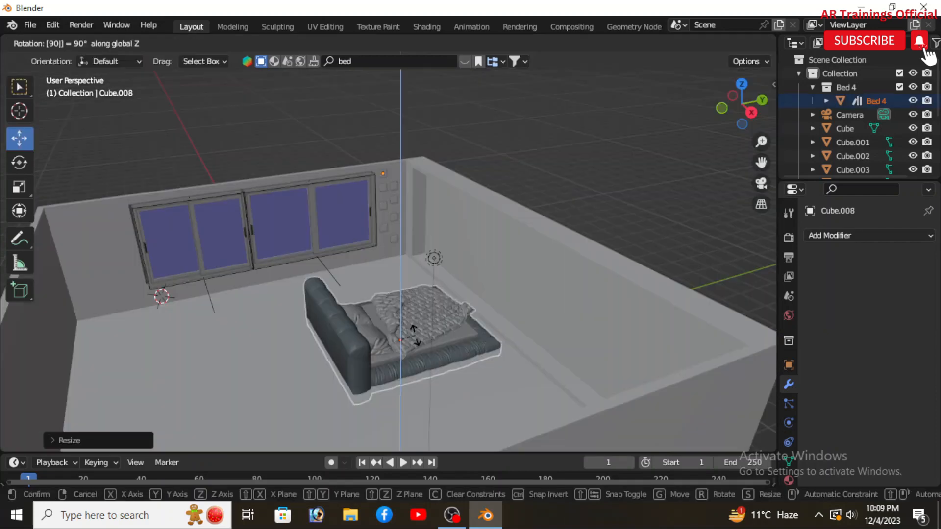
# Step: Try rotating the bed 180° about the global Z axis, and undo the rotation
pyautogui.write('rz')
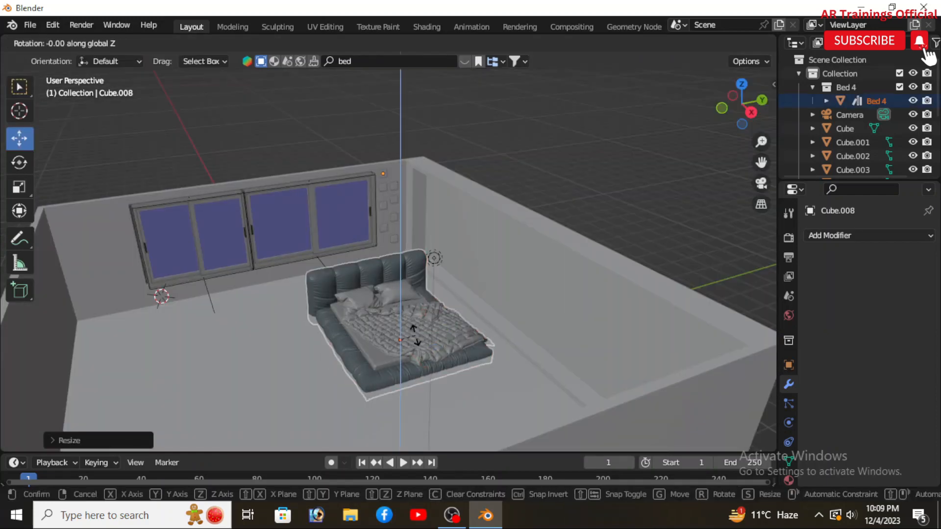
pyautogui.write('180')
pyautogui.press('Return')
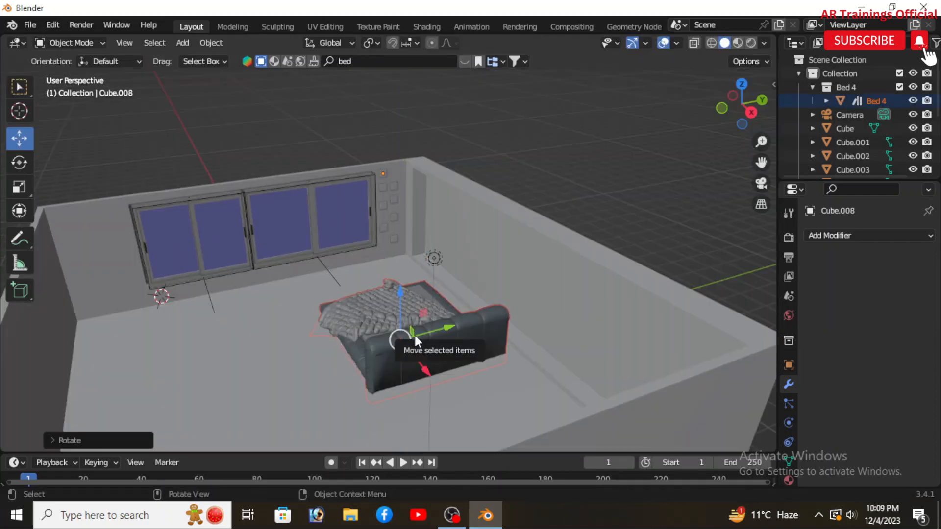
pyautogui.hotkey('ctrl', 'z')
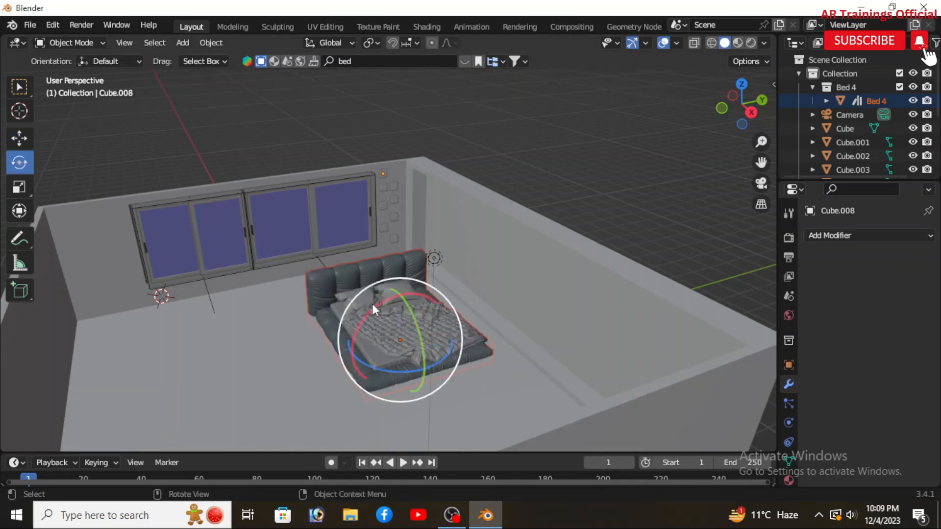
# Step: Rotate the bed about the global Z axis so its headboard faces the long recessed wall beside the windows
pyautogui.moveTo(416, 383); pyautogui.dragTo(310, 371)
pyautogui.press('z')
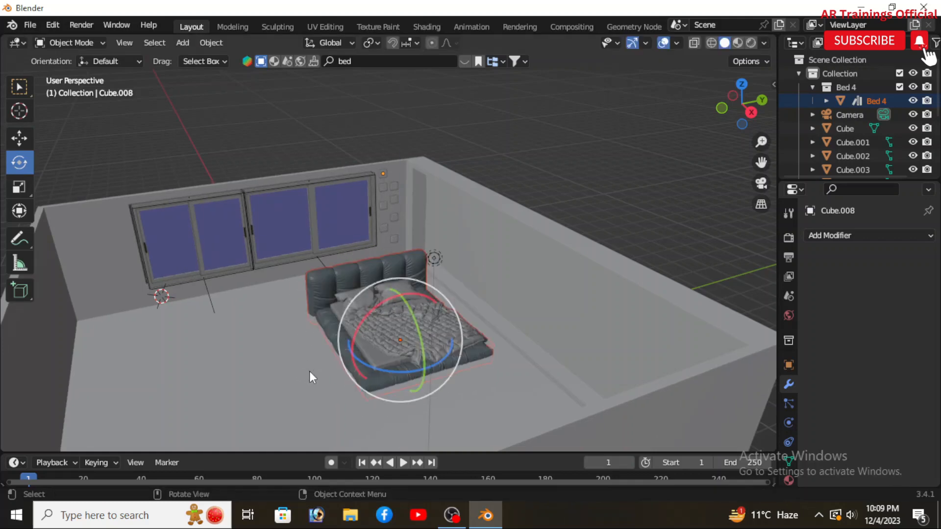
pyautogui.press('r')
pyautogui.press('z')
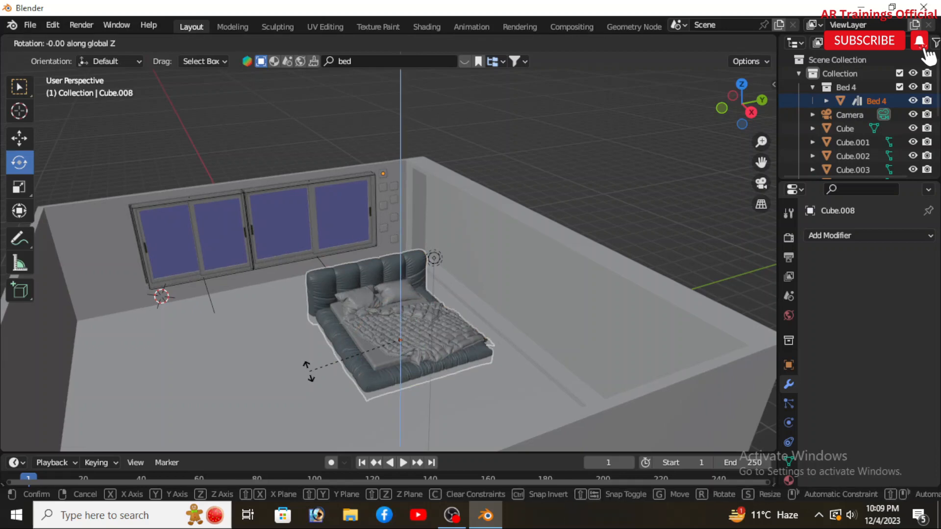
pyautogui.click(329, 369)
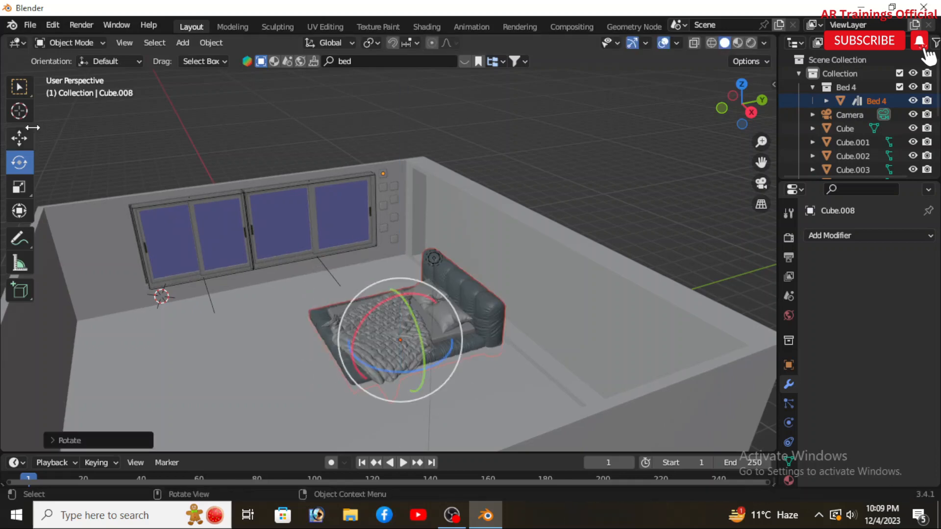
# Step: Select the bed, raise it slightly along the Z axis, and show the room in Material Preview shading
pyautogui.click(19, 138)
pyautogui.scroll(-3, 343, 264)
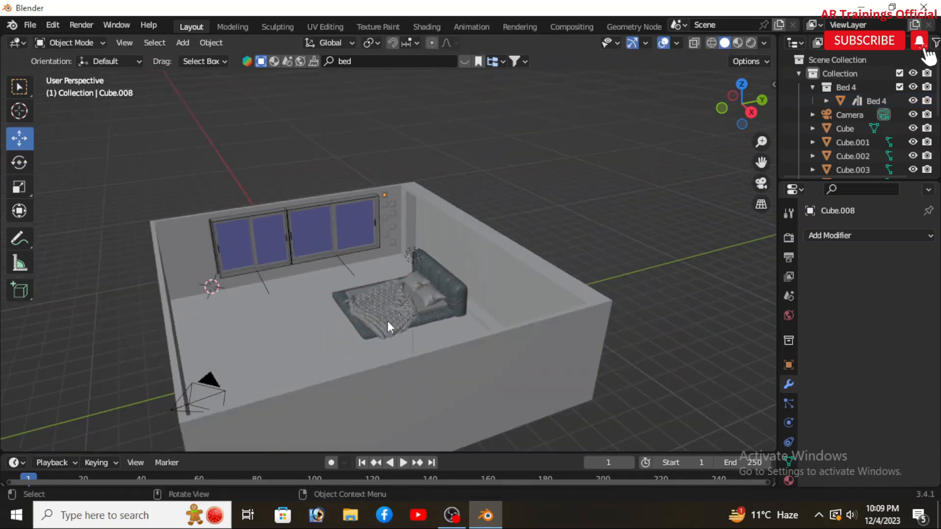
pyautogui.moveTo(387, 321); pyautogui.dragTo(424, 345, button='middle')
pyautogui.scroll(3, 425, 345)
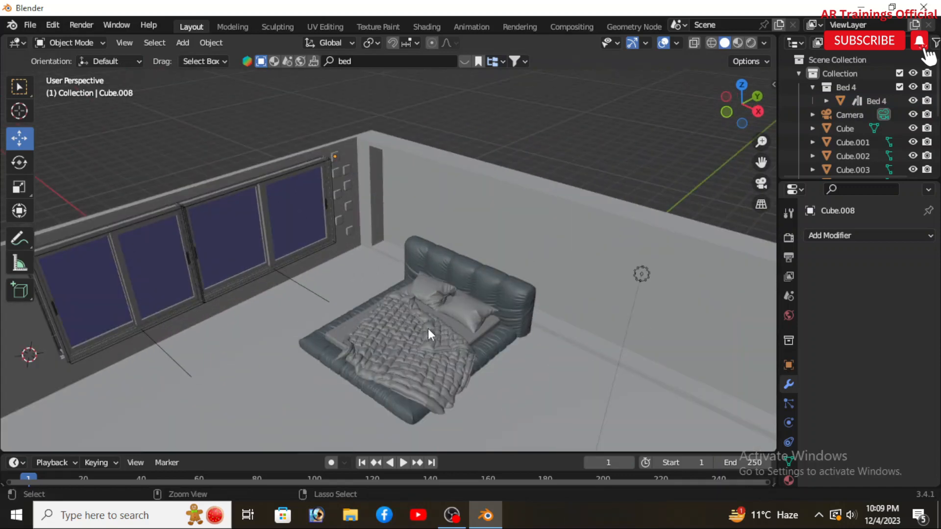
pyautogui.click(427, 328)
pyautogui.moveTo(418, 307); pyautogui.dragTo(418, 295)
pyautogui.moveTo(467, 354); pyautogui.dragTo(462, 328, button='middle')
pyautogui.scroll(3, 453, 369)
pyautogui.moveTo(464, 378)
pyautogui.mouseDown(button='middle')
pyautogui.moveTo(469, 362)
pyautogui.moveTo(524, 372)
pyautogui.moveTo(524, 345)
pyautogui.moveTo(501, 389)
pyautogui.mouseUp(button='middle')
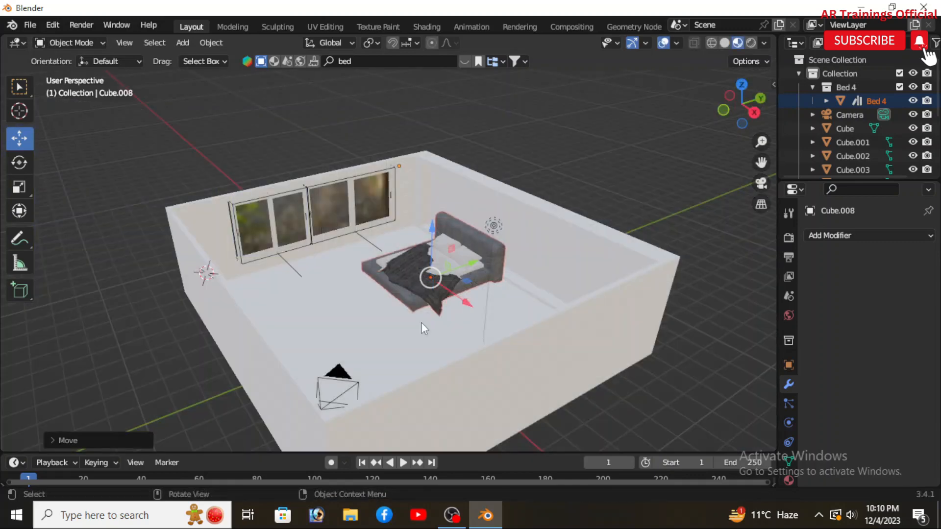
pyautogui.scroll(4, 421, 323)
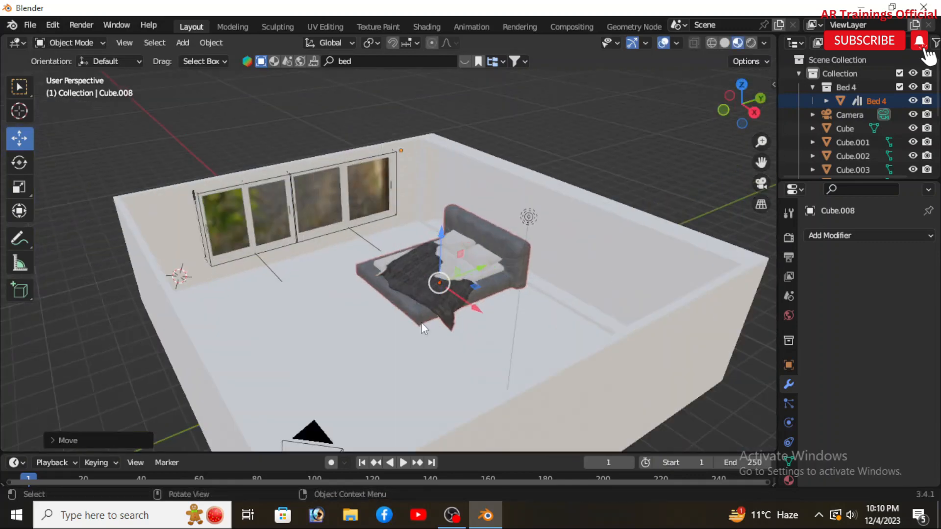
# Step: Inspect the bed's materials and its placement on the floor from close up, below floor level and across the whole room
pyautogui.scroll(2, 434, 316)
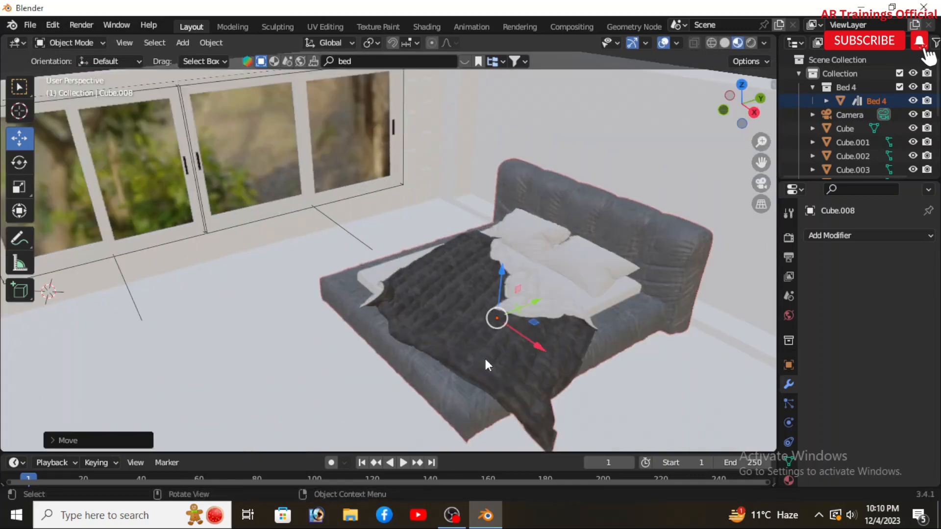
pyautogui.moveTo(485, 359); pyautogui.dragTo(513, 295, button='middle')
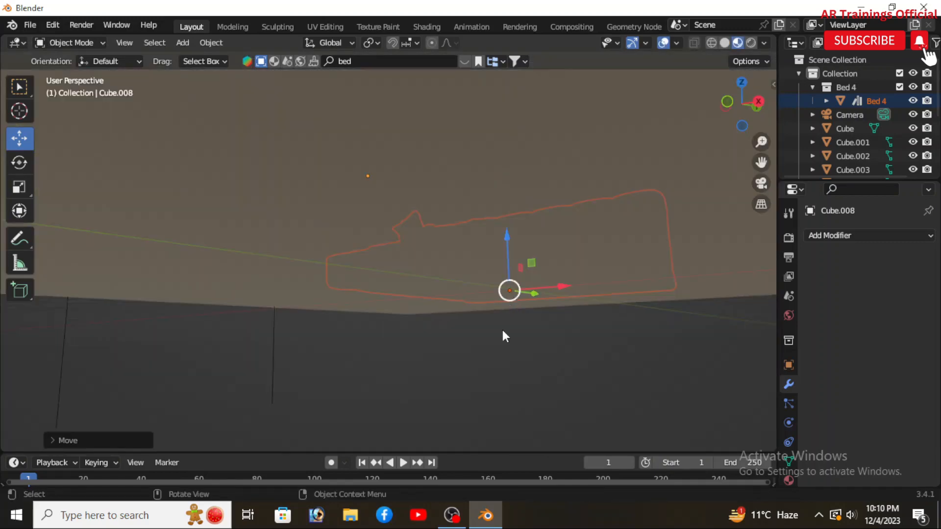
pyautogui.moveTo(503, 337); pyautogui.dragTo(542, 302, button='middle')
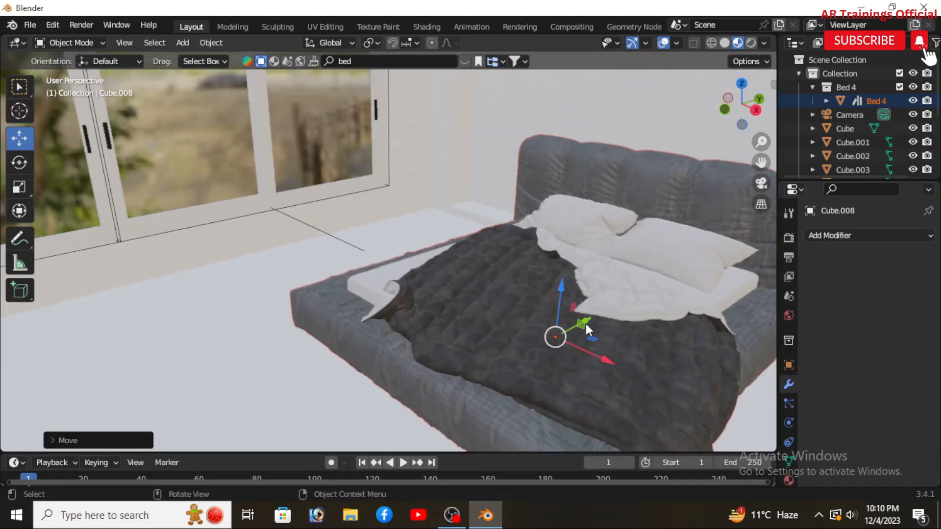
pyautogui.moveTo(585, 323); pyautogui.dragTo(531, 287, button='middle')
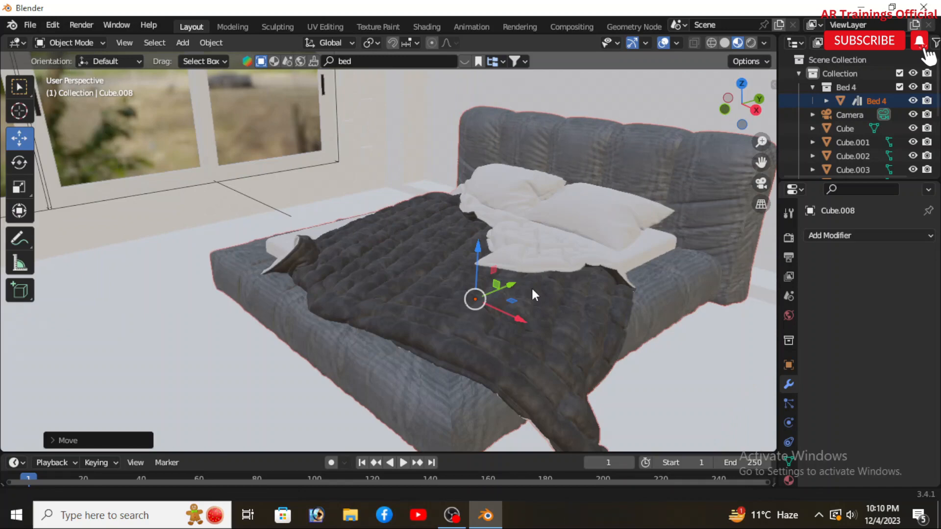
pyautogui.scroll(-1, 581, 297)
pyautogui.scroll(-2, 581, 295)
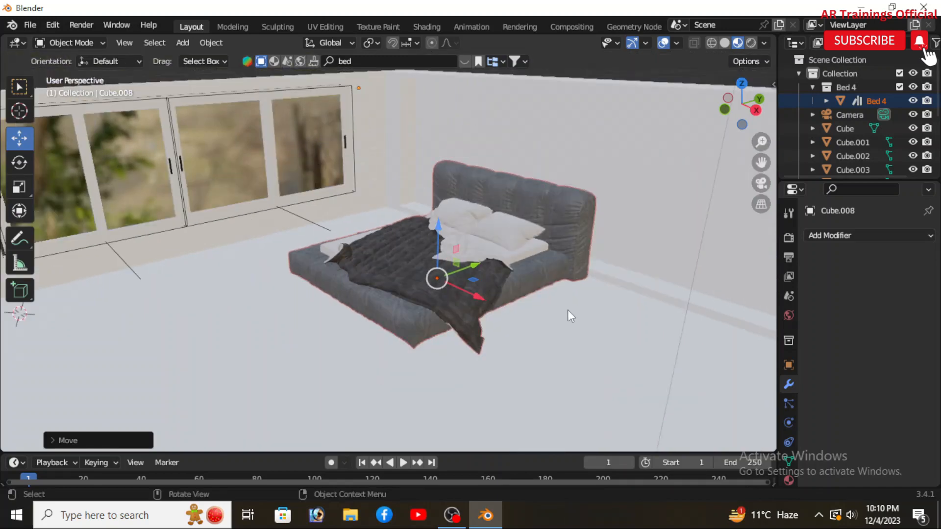
pyautogui.scroll(-2, 515, 351)
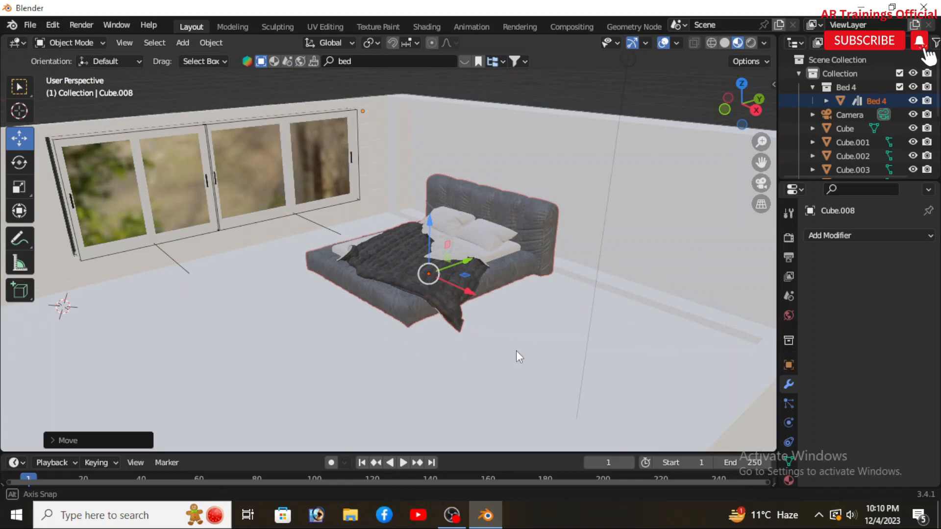
pyautogui.moveTo(516, 352)
pyautogui.mouseDown(button='middle')
pyautogui.moveTo(495, 337)
pyautogui.moveTo(519, 360)
pyautogui.moveTo(537, 353)
pyautogui.moveTo(470, 351)
pyautogui.mouseUp(button='middle')
pyautogui.scroll(-1, 537, 353)
# Step: Return the viewport to Solid shading and search the BlenderKit models for "couch"
pyautogui.click(724, 43)
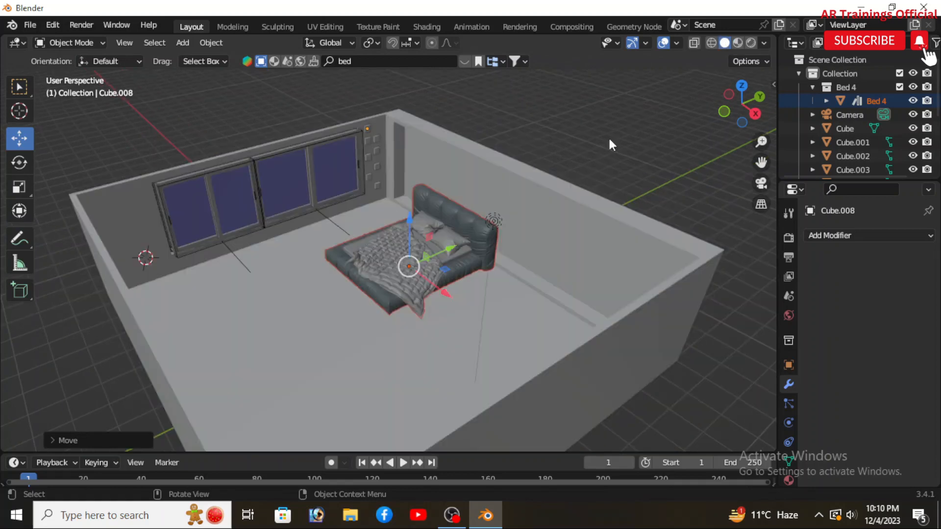
pyautogui.click(463, 58)
pyautogui.click(463, 57)
pyautogui.click(467, 58)
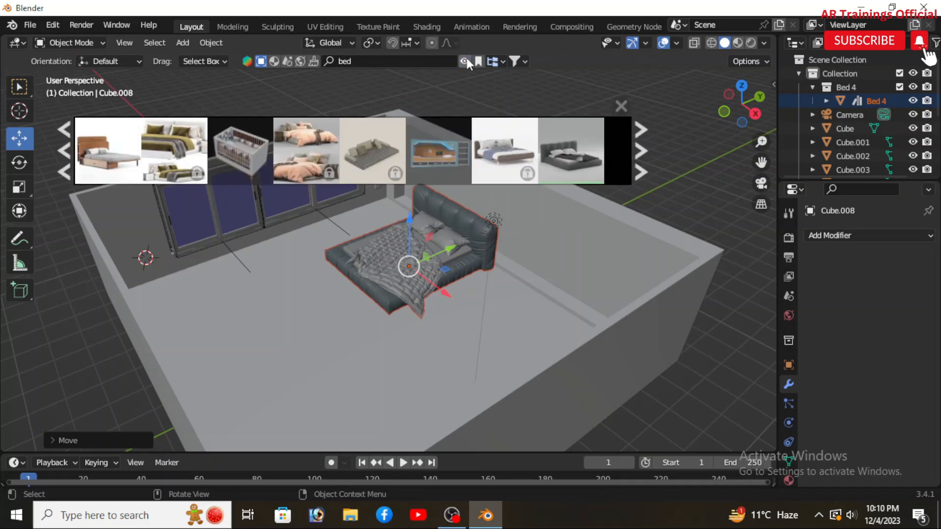
pyautogui.click(430, 61)
pyautogui.write('couch')
pyautogui.press('Return')
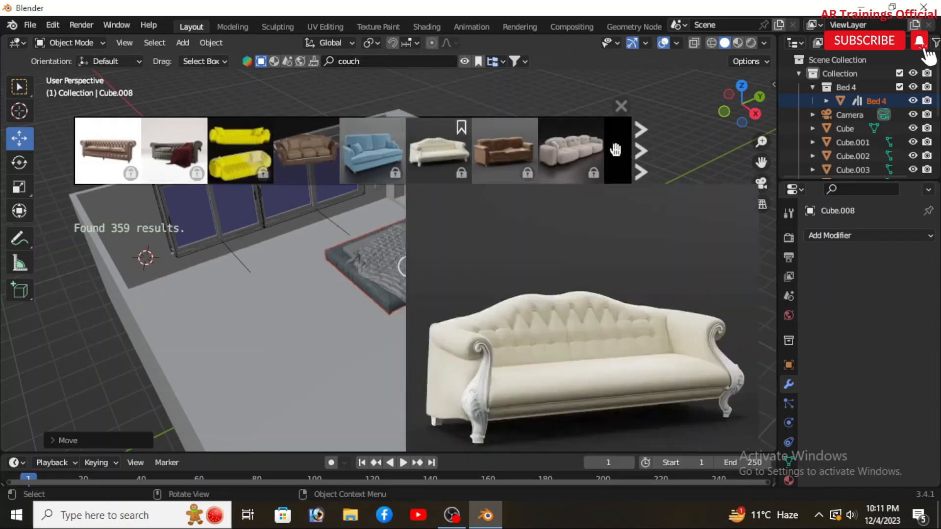
# Step: Browse several pages of the couch results and examine the enlarged previews of individual sofas
pyautogui.moveTo(499, 147)
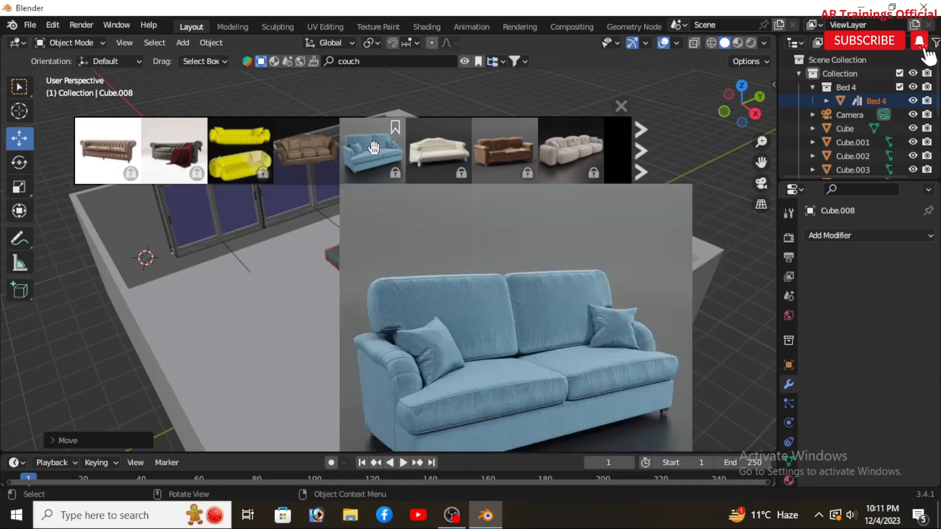
pyautogui.moveTo(241, 148)
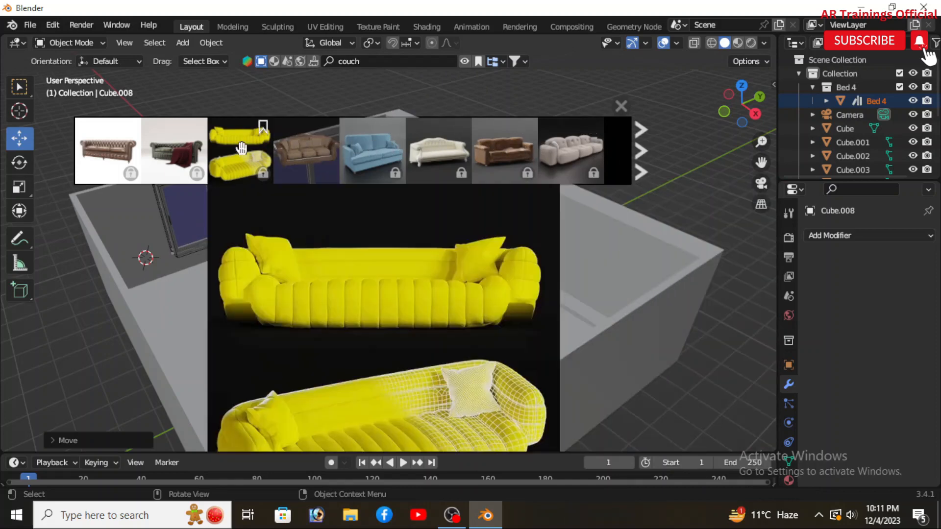
pyautogui.moveTo(590, 150)
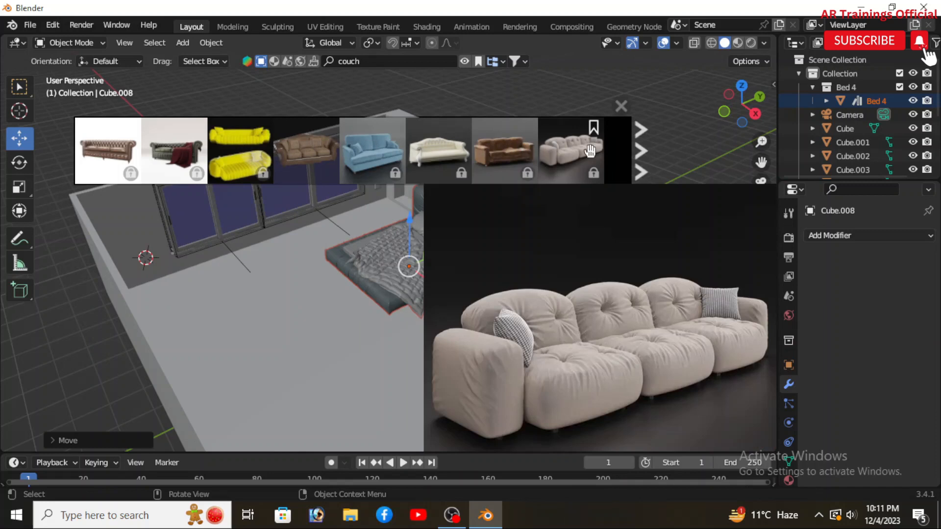
pyautogui.click(640, 153)
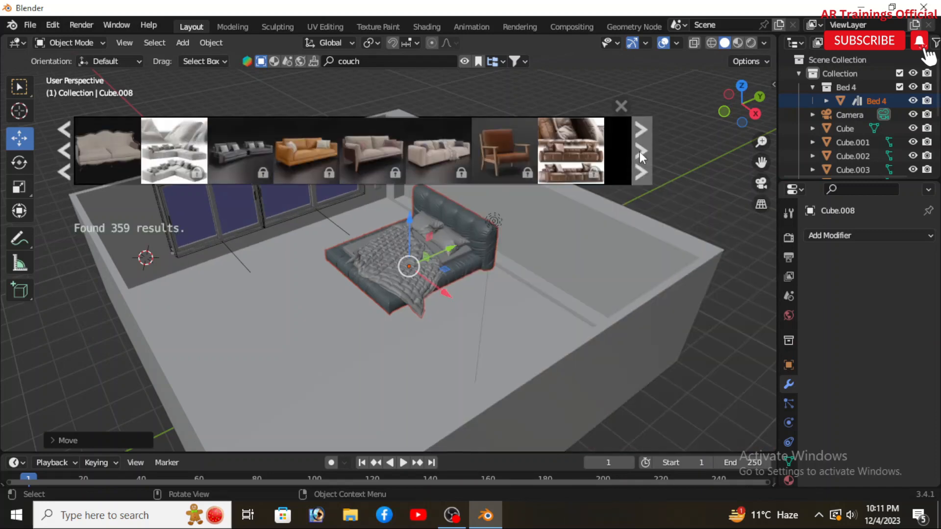
pyautogui.click(639, 152)
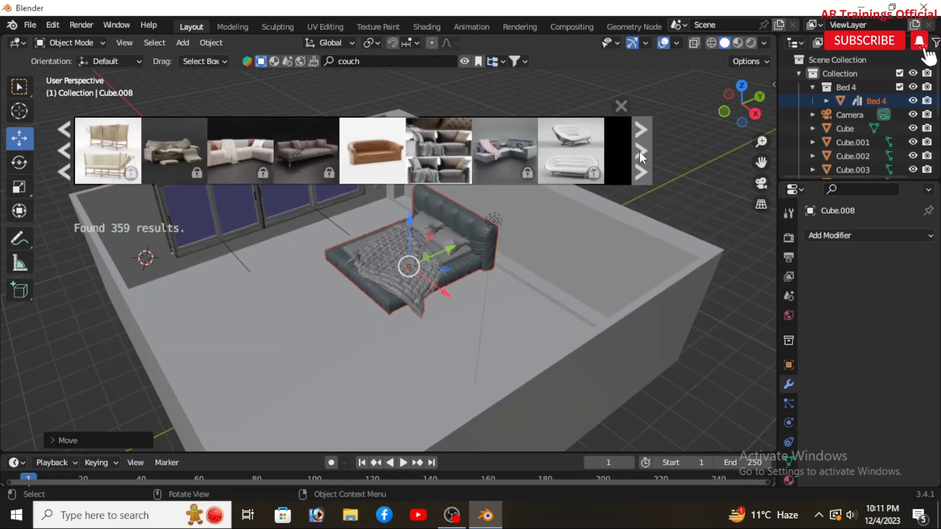
pyautogui.moveTo(320, 152)
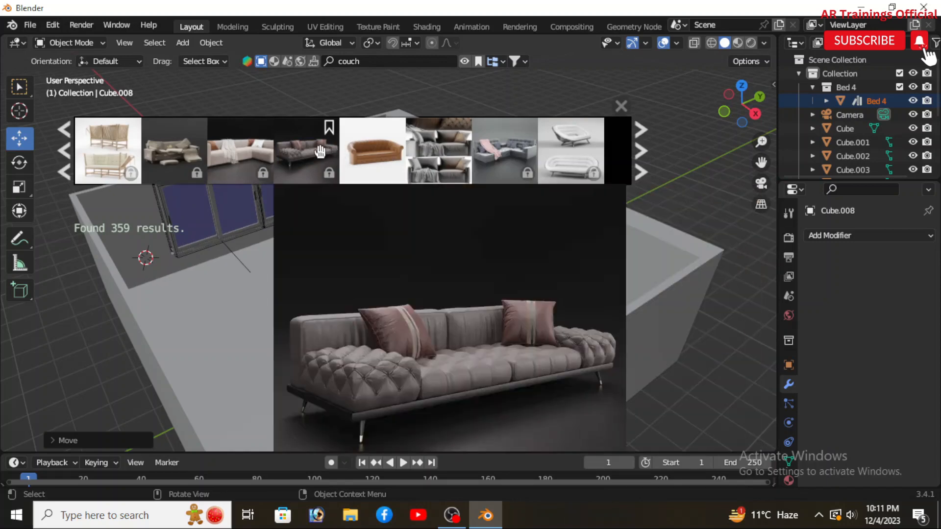
pyautogui.moveTo(415, 150)
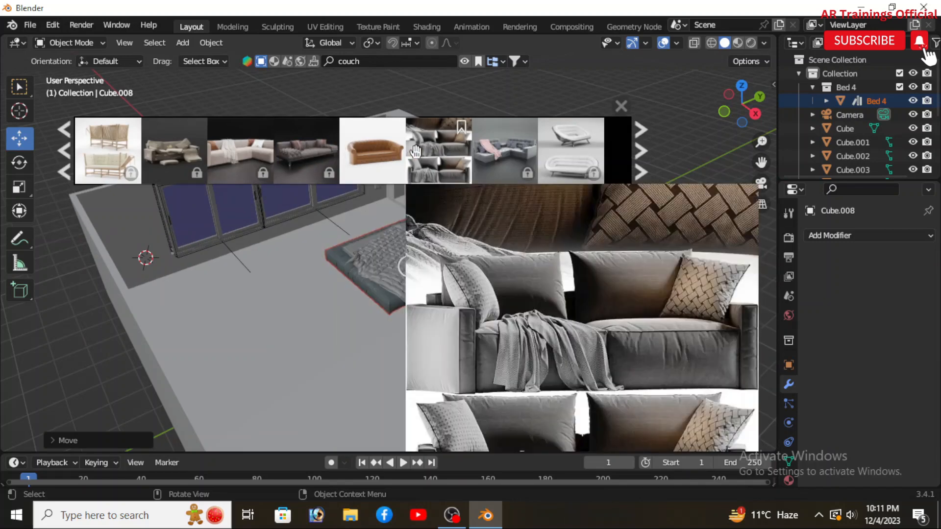
pyautogui.click(639, 152)
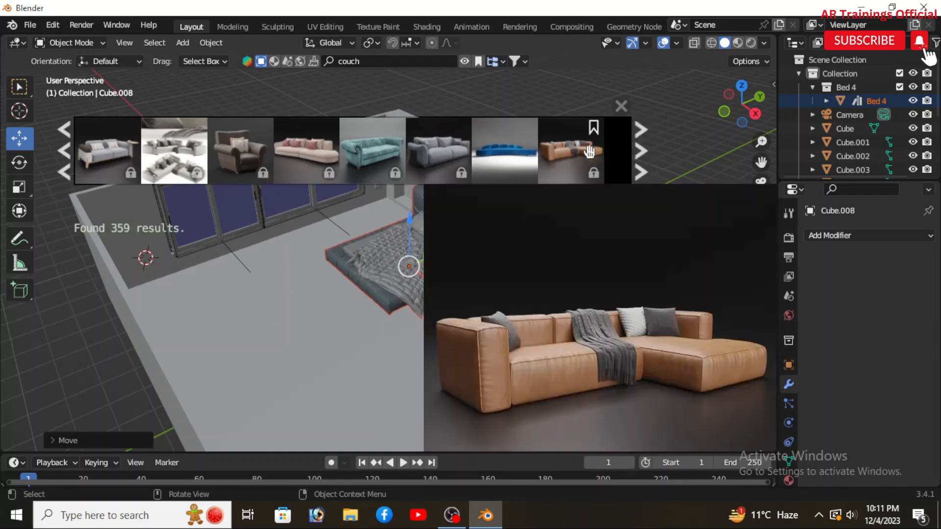
pyautogui.click(632, 152)
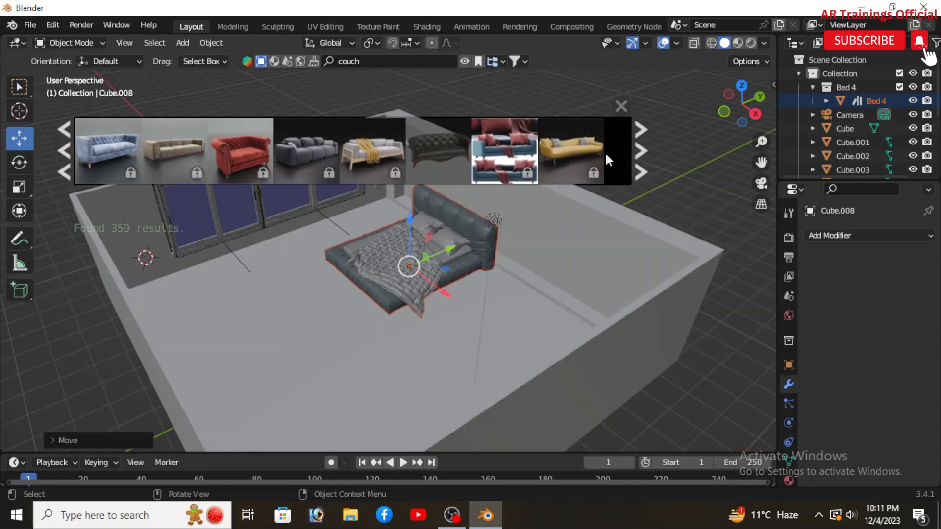
pyautogui.moveTo(439, 152)
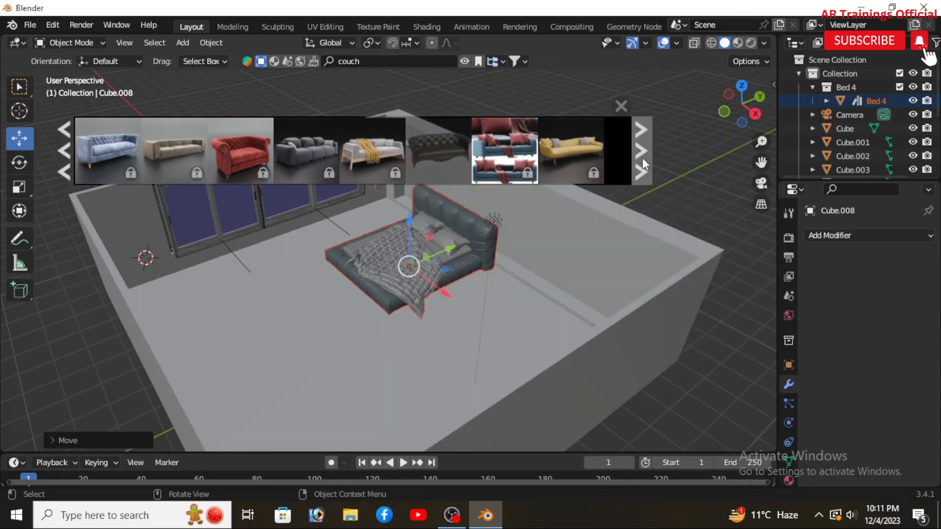
pyautogui.click(642, 158)
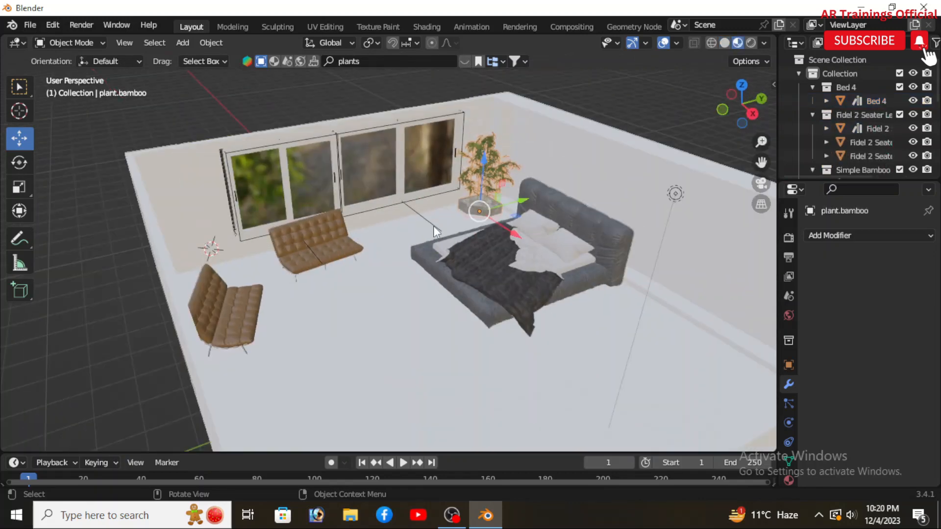
# Step: Examine the furnished room, checking the two leather seats by the windows, the potted bamboo and the bed
pyautogui.scroll(2, 433, 225)
pyautogui.scroll(1, 455, 239)
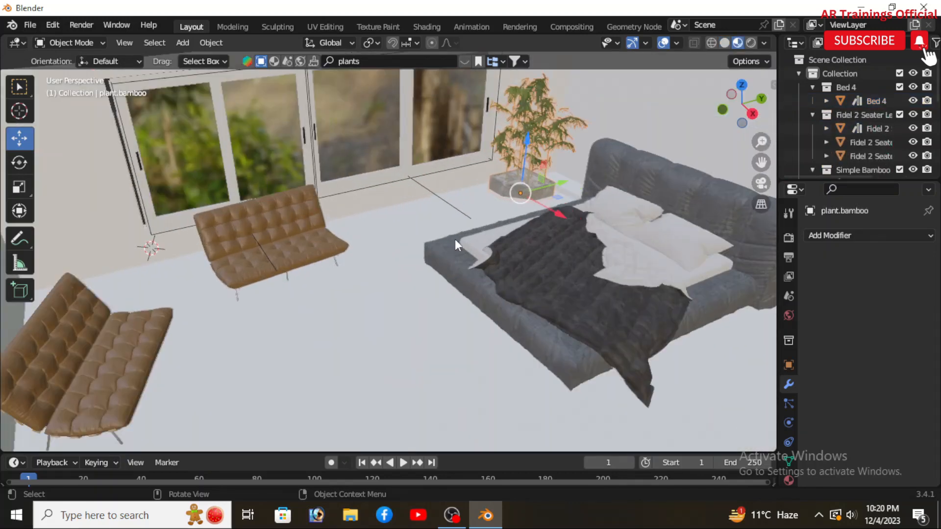
pyautogui.scroll(-2, 420, 251)
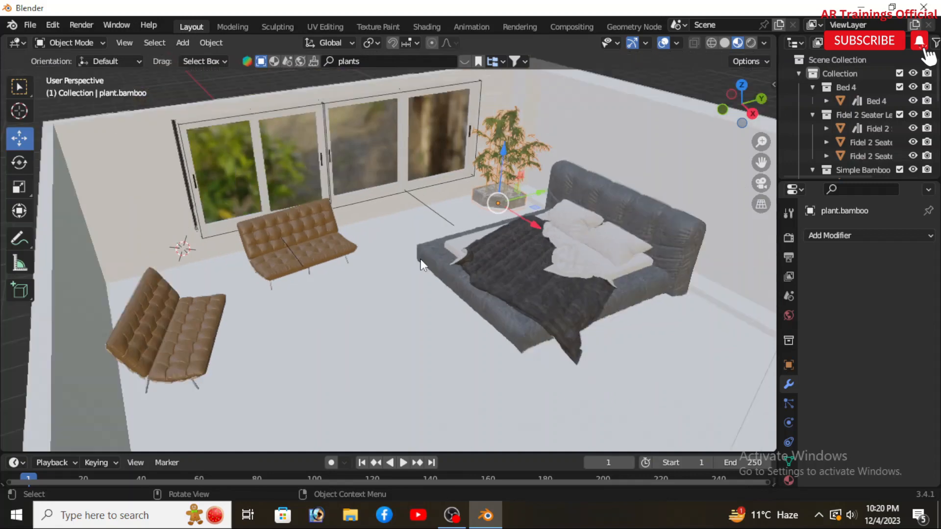
pyautogui.scroll(-1, 425, 310)
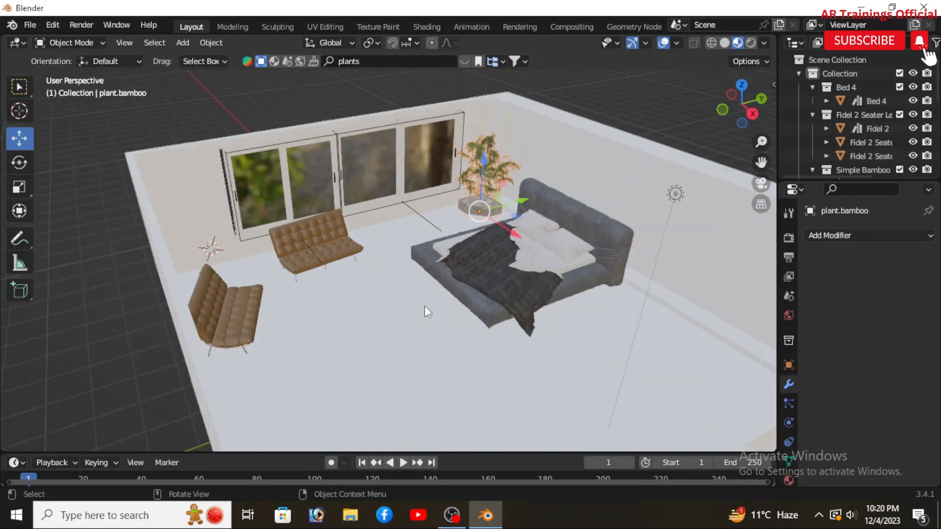
pyautogui.scroll(1, 424, 307)
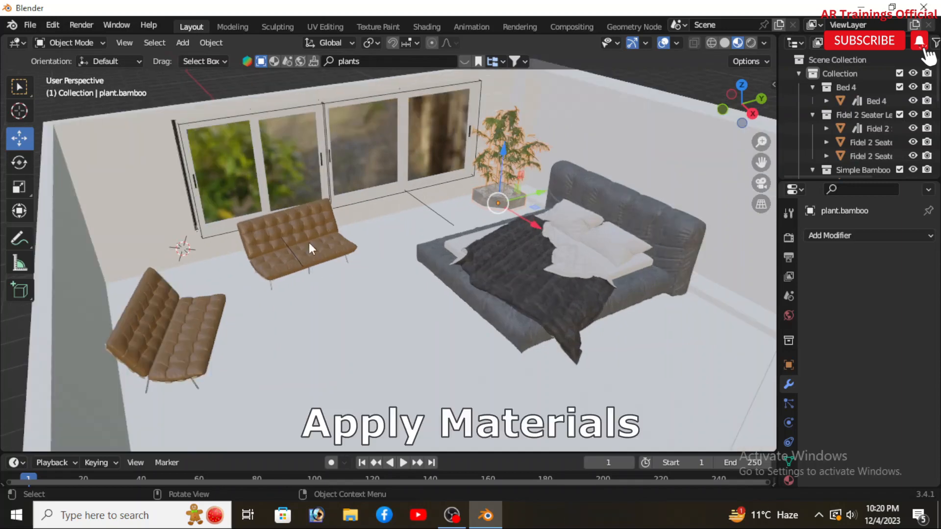
pyautogui.scroll(1, 421, 288)
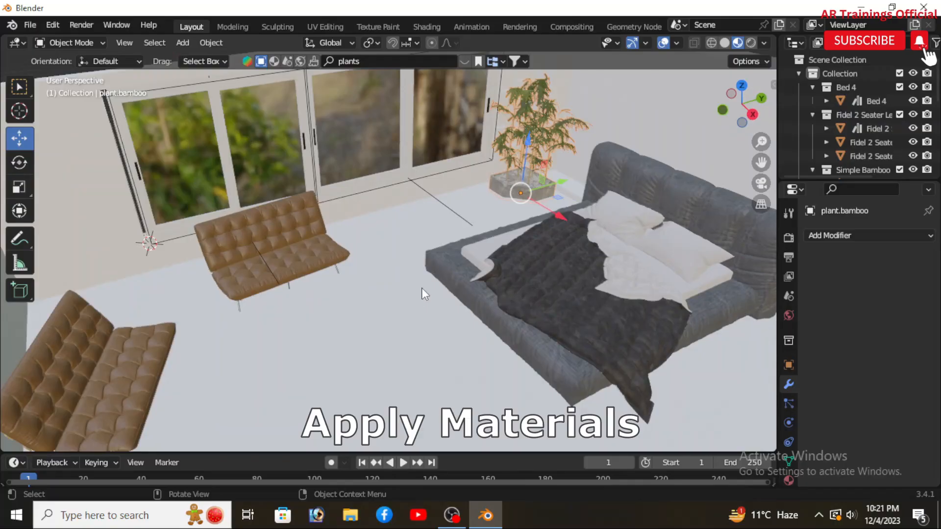
pyautogui.scroll(-1, 422, 289)
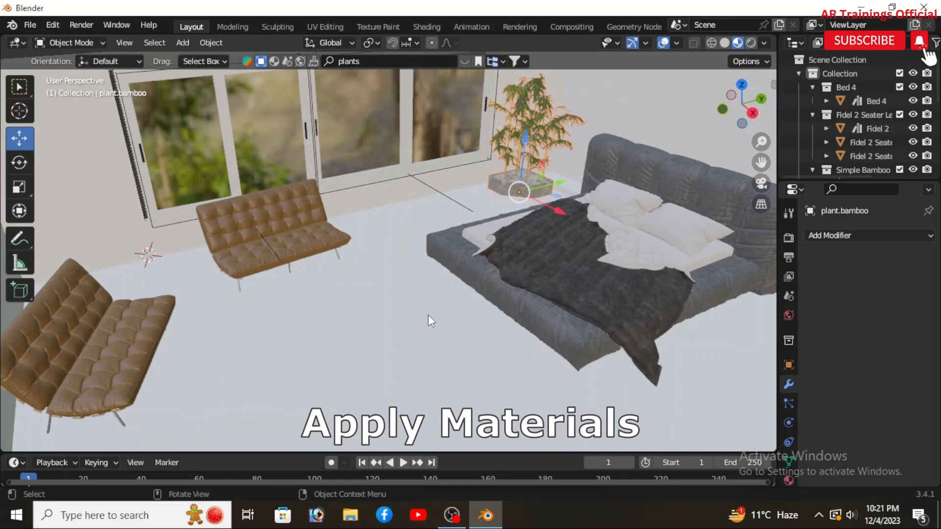
pyautogui.keyDown('shift'); pyautogui.moveTo(428, 315); pyautogui.dragTo(392, 320, button='middle'); pyautogui.keyUp('shift')
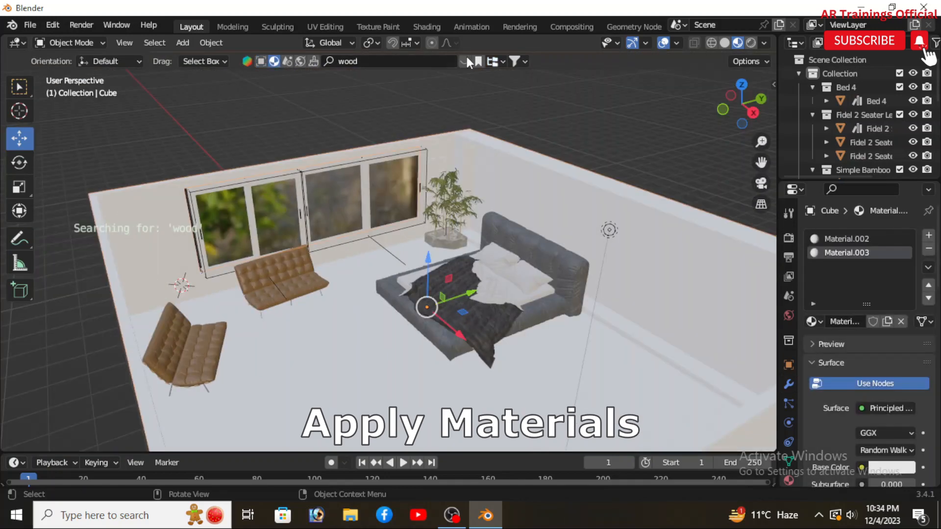
# Step: Show the BlenderKit wood materials and load the reddish-brown Stylised wood 2 into the room object's second material slot
pyautogui.click(467, 58)
pyautogui.click(463, 61)
pyautogui.moveTo(432, 147)
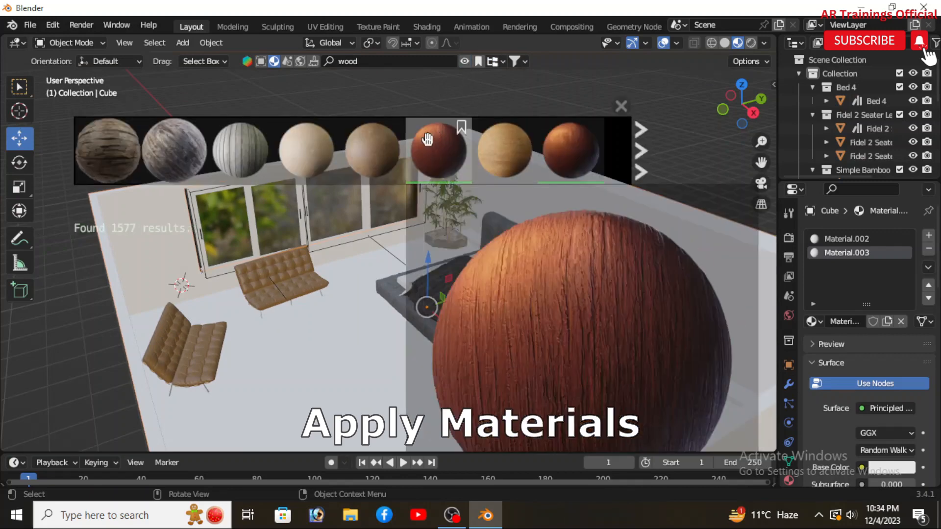
pyautogui.click(433, 147)
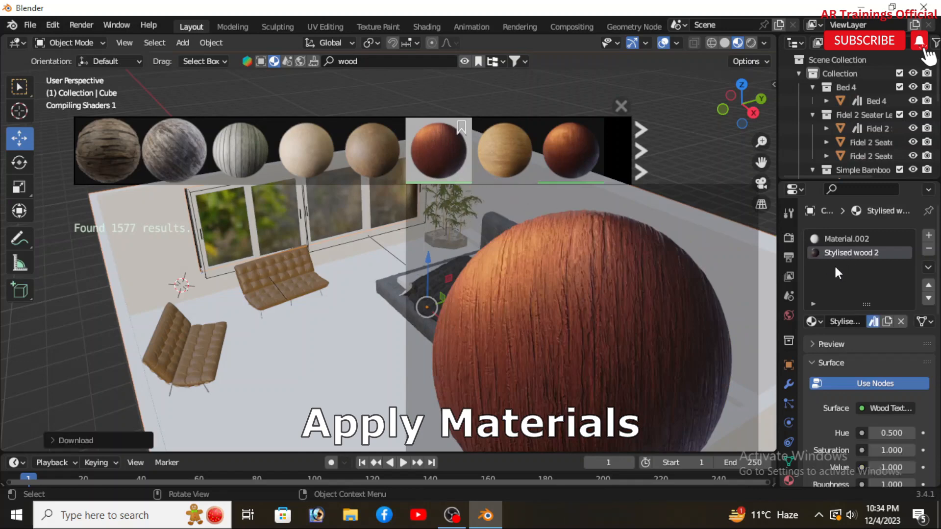
# Step: Edit the room mesh, hide the asset results, and assign the Stylised wood 2 material to the selected floor face
pyautogui.press('Tab')
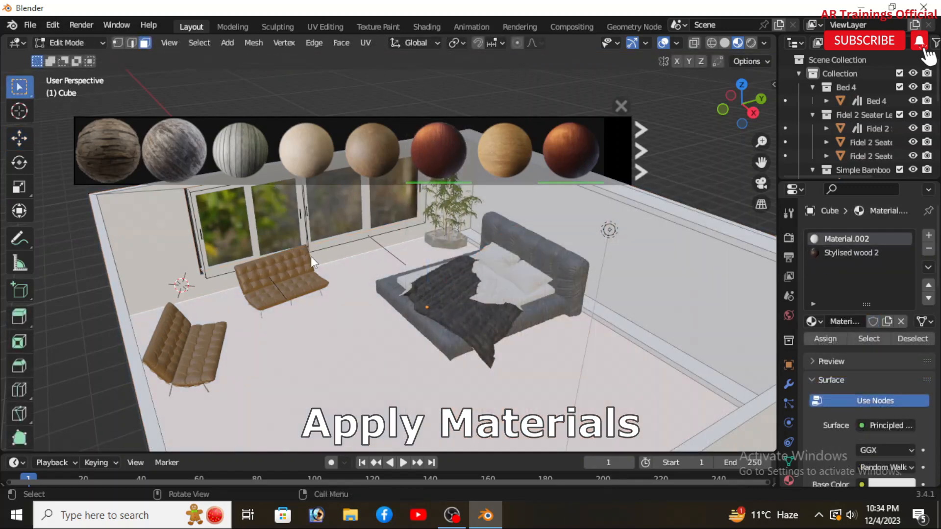
pyautogui.click(618, 107)
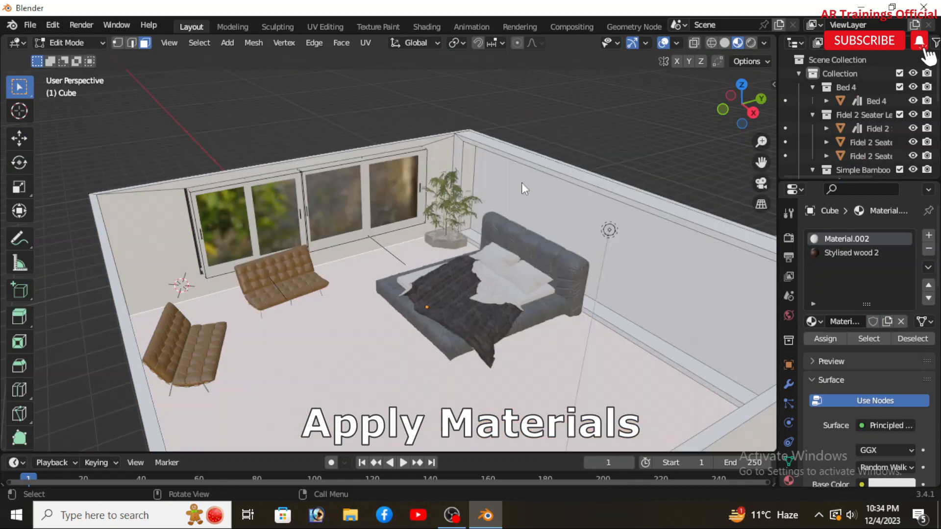
pyautogui.scroll(2, 336, 321)
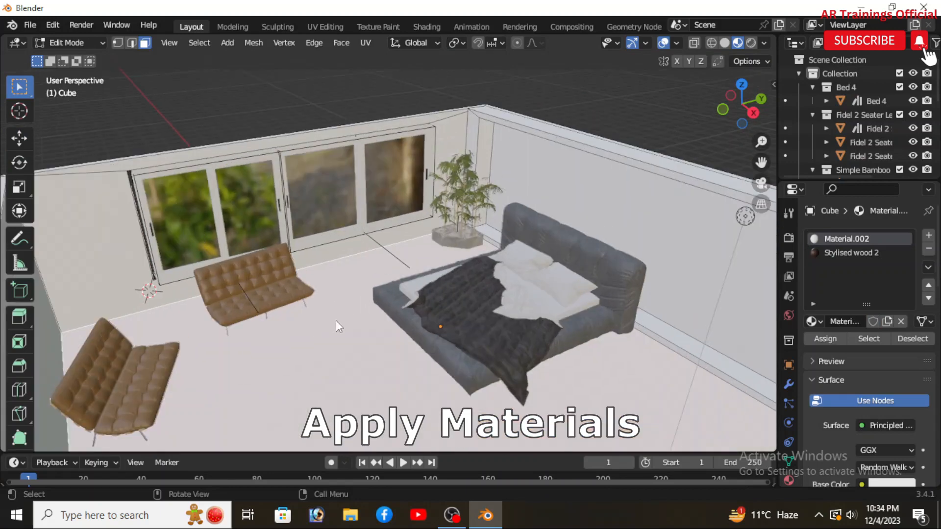
pyautogui.scroll(2, 336, 320)
pyautogui.scroll(-4, 336, 320)
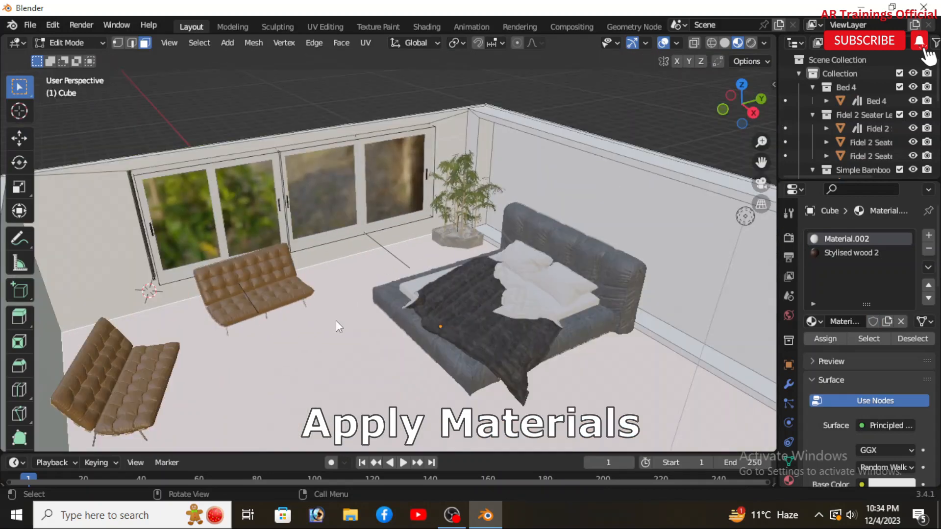
pyautogui.click(855, 253)
pyautogui.click(819, 338)
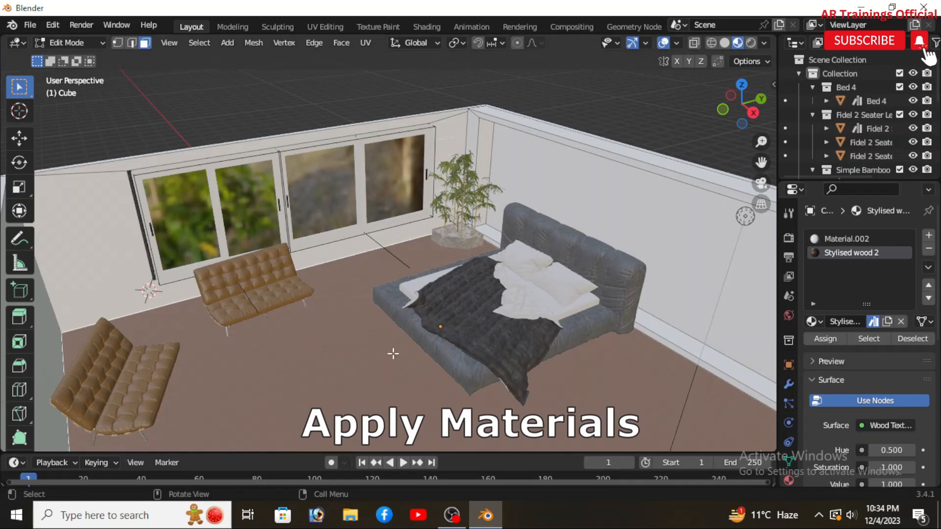
pyautogui.keyDown('shift'); pyautogui.moveTo(393, 353); pyautogui.dragTo(409, 320, button='middle'); pyautogui.keyUp('shift')
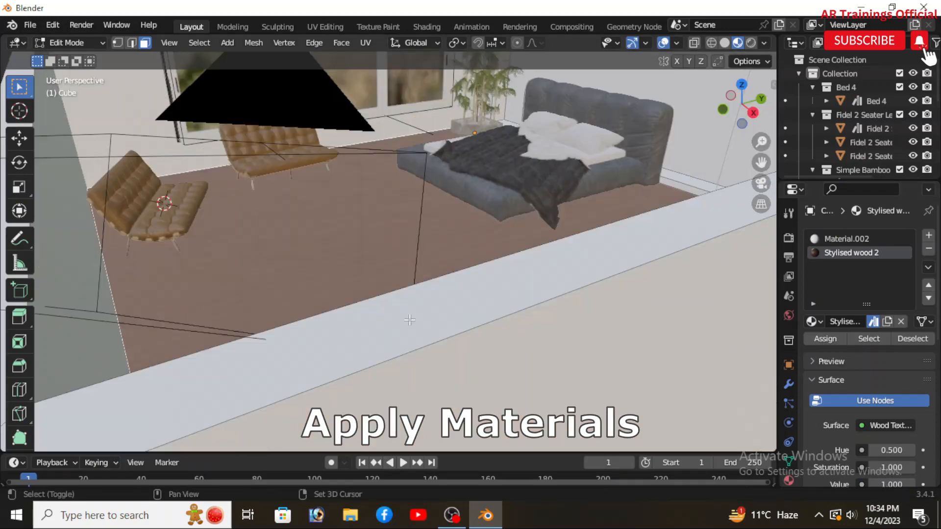
# Step: Scale the floor face's UVs over the wood texture in the UV Editing workspace
pyautogui.scroll(3, 409, 319)
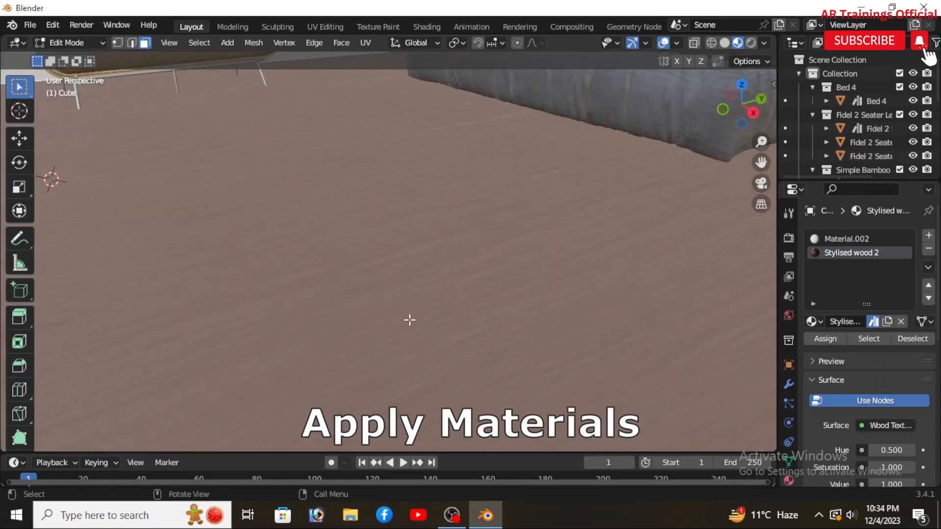
pyautogui.scroll(-6, 410, 319)
pyautogui.moveTo(430, 297); pyautogui.dragTo(436, 303, button='middle')
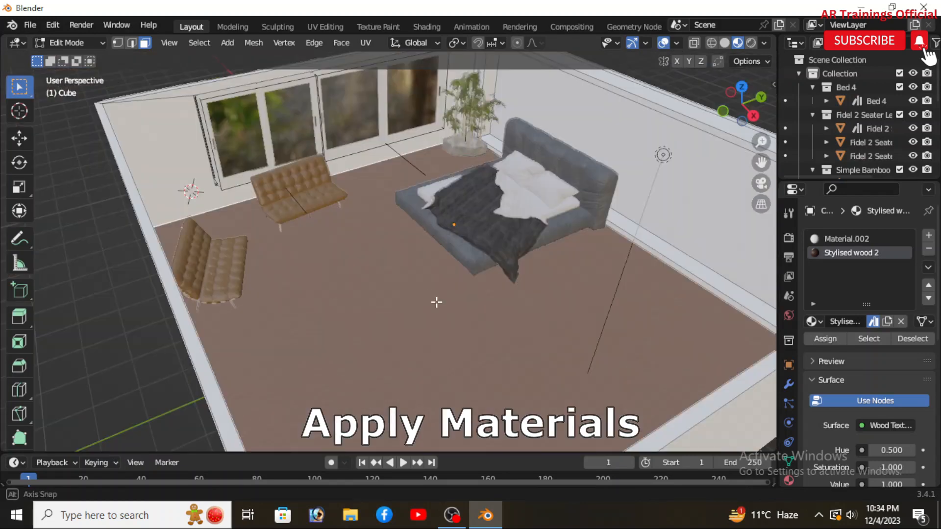
pyautogui.moveTo(436, 302); pyautogui.dragTo(440, 304, button='middle')
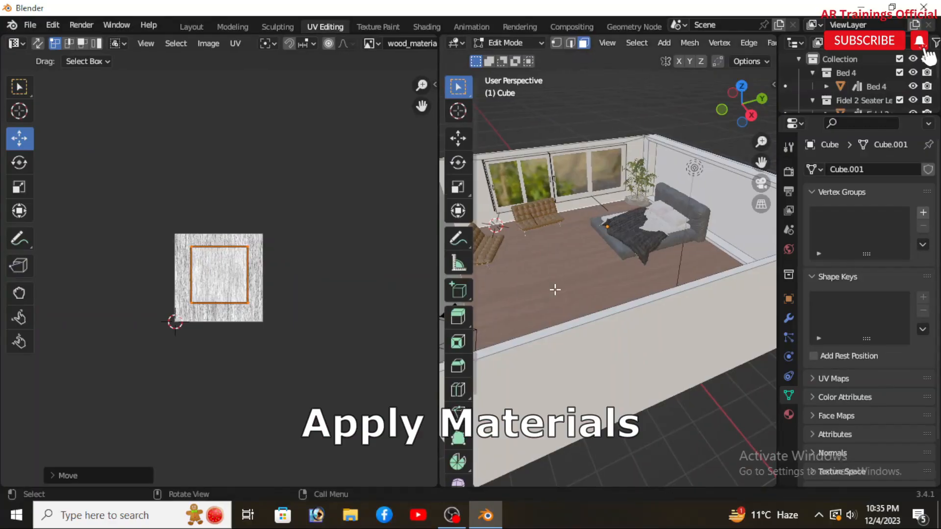
pyautogui.scroll(2, 555, 290)
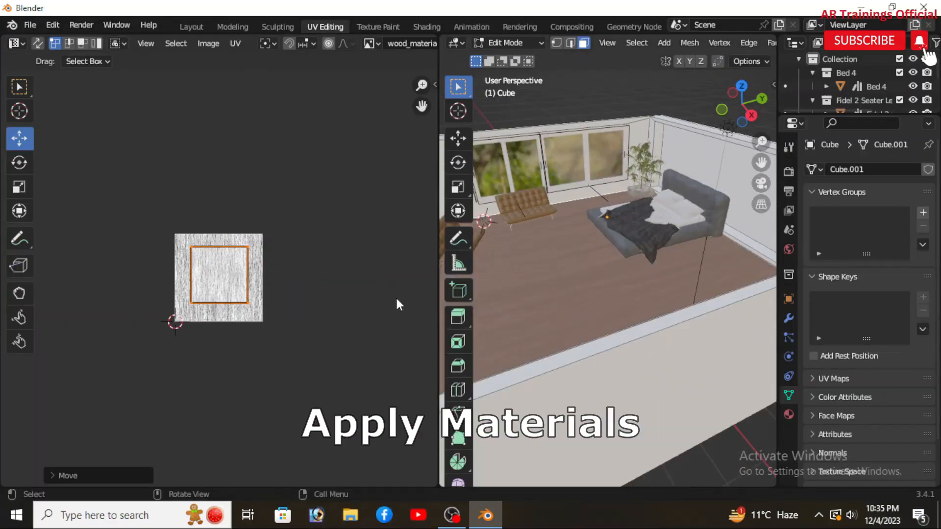
pyautogui.scroll(1, 255, 304)
pyautogui.press('s')
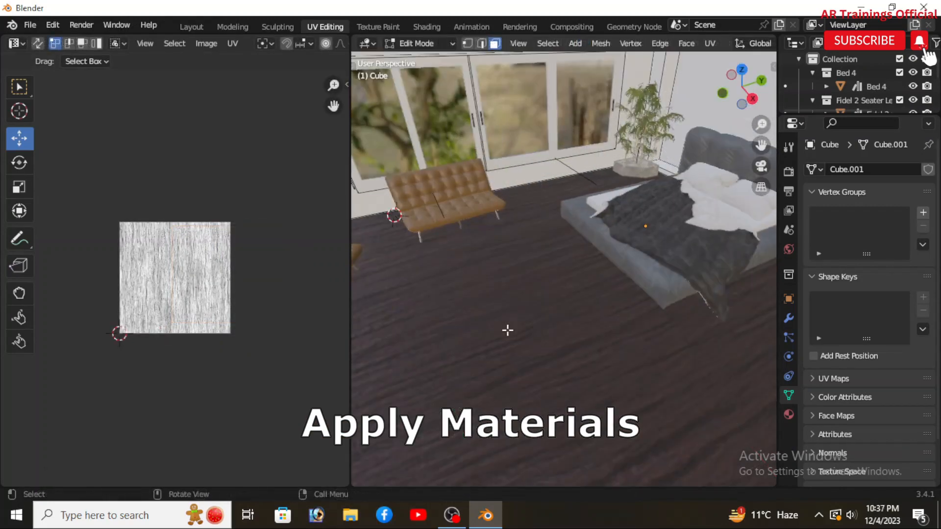
# Step: Return to the Layout workspace and examine the dark wood floor around the bed and leather seats
pyautogui.scroll(-4, 507, 331)
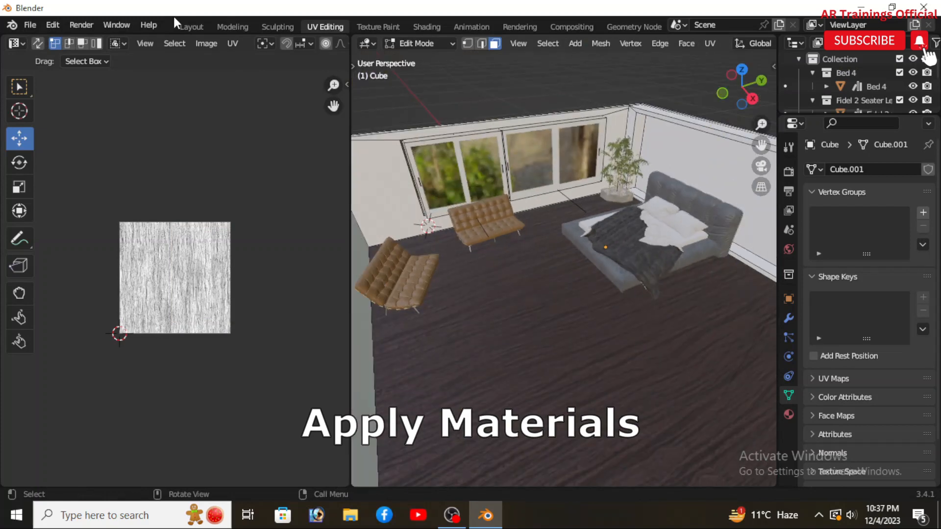
pyautogui.click(190, 27)
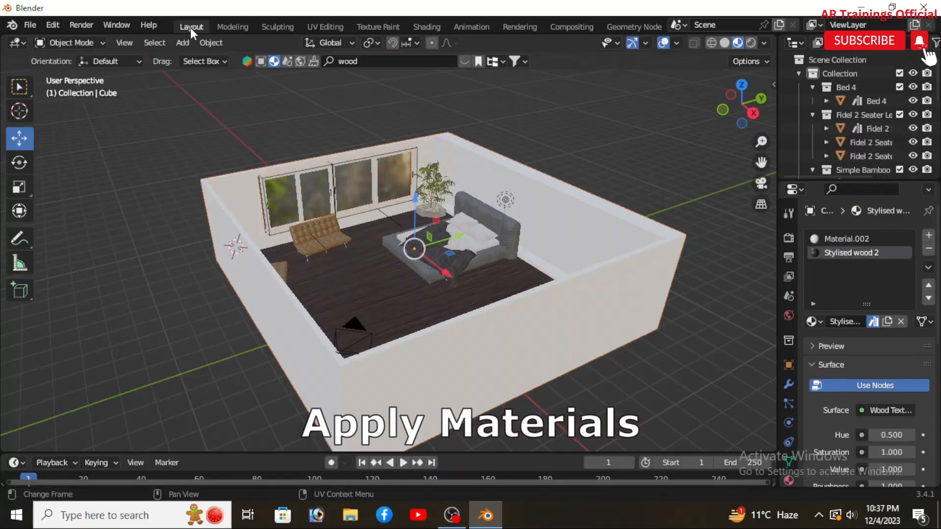
pyautogui.scroll(5, 423, 329)
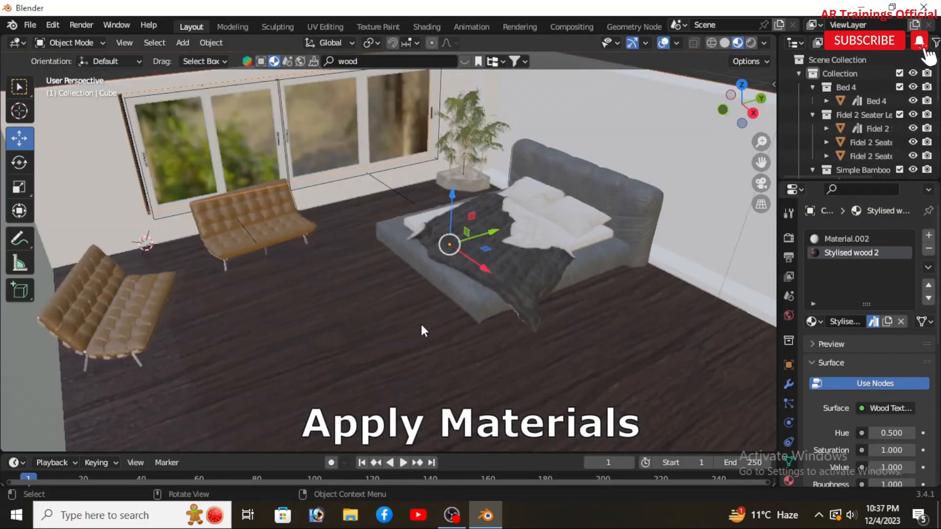
pyautogui.scroll(2, 422, 324)
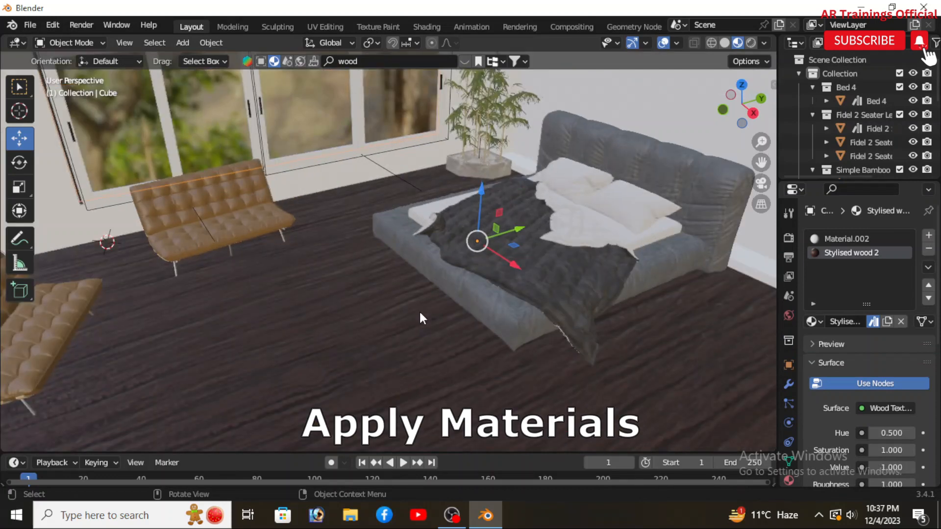
pyautogui.scroll(-5, 419, 309)
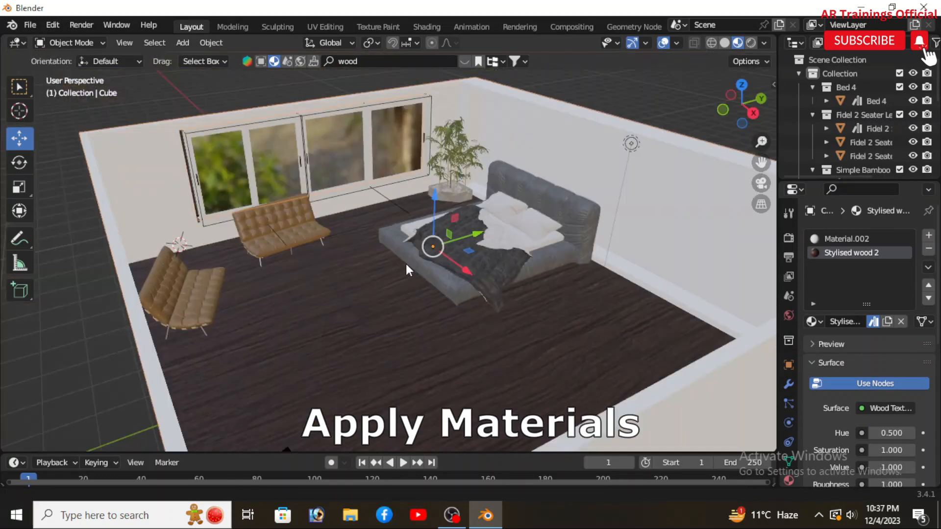
# Step: Add a third material slot with a new material to the room object and search the BlenderKit materials for "stone"
pyautogui.click(928, 237)
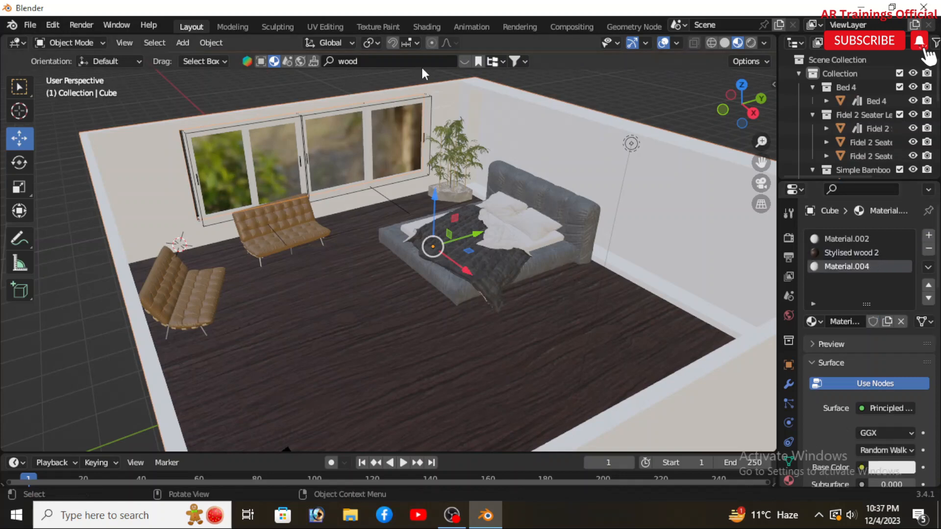
pyautogui.click(388, 61)
pyautogui.write('stone')
pyautogui.press('Return')
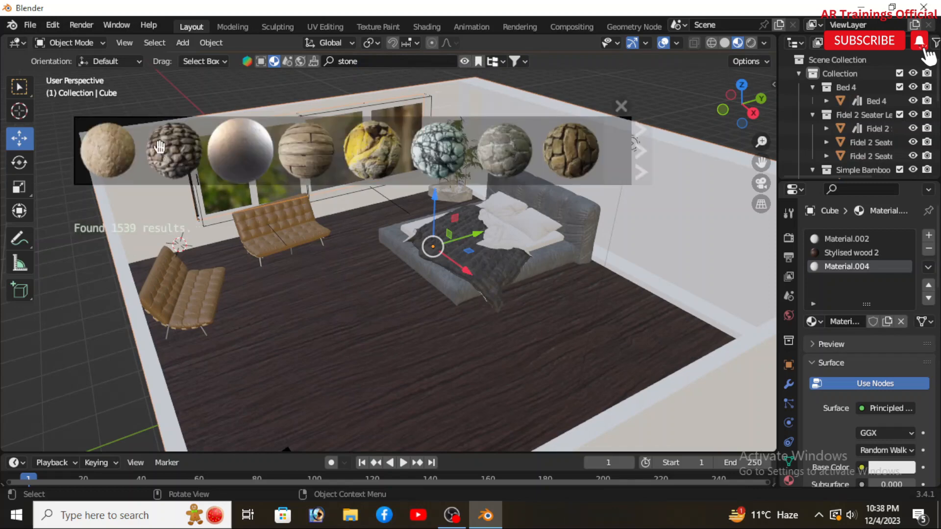
# Step: Try the multicoloured stacked-stone material in the new slot, and replace it with the brown cobbled Stone material from the first results page
pyautogui.moveTo(164, 146)
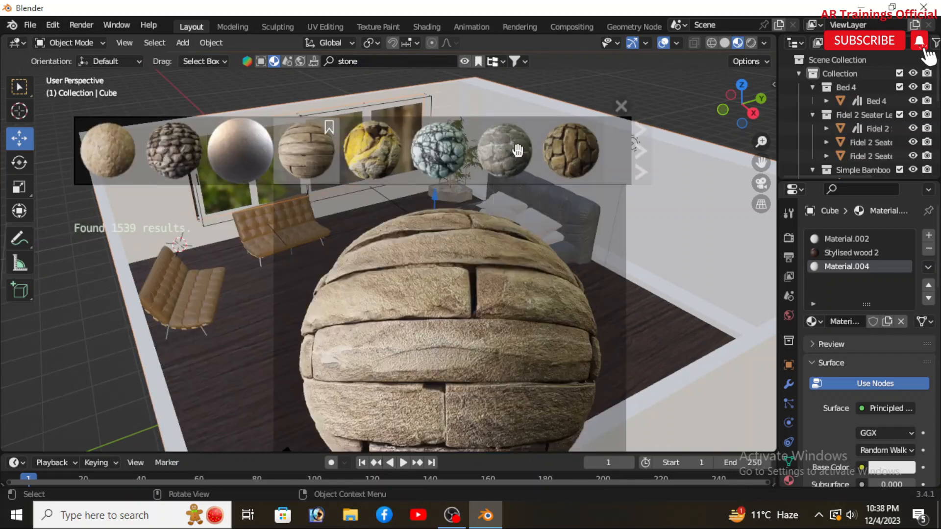
pyautogui.click(634, 151)
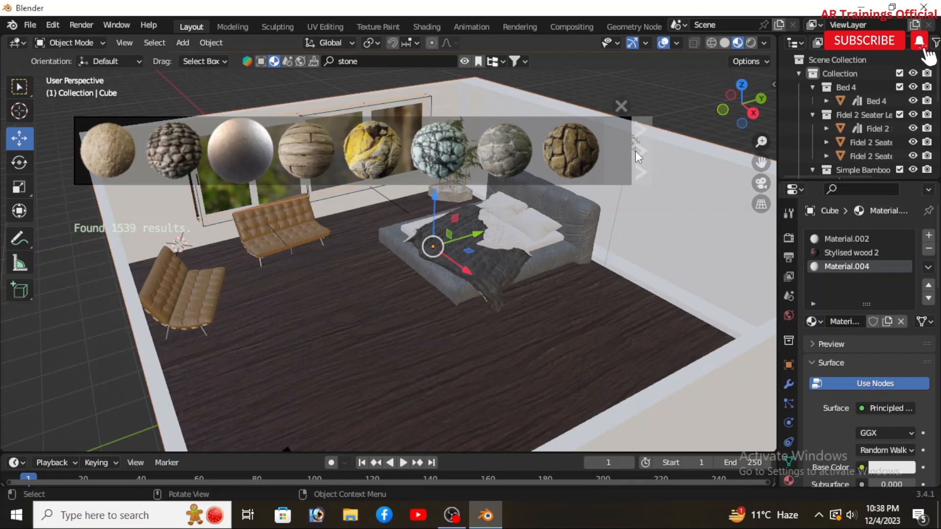
pyautogui.moveTo(110, 154)
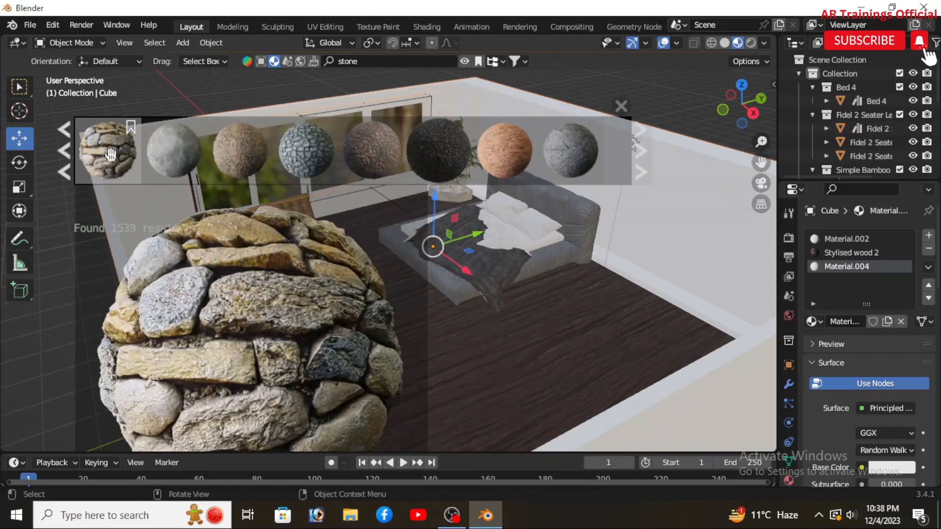
pyautogui.click(110, 155)
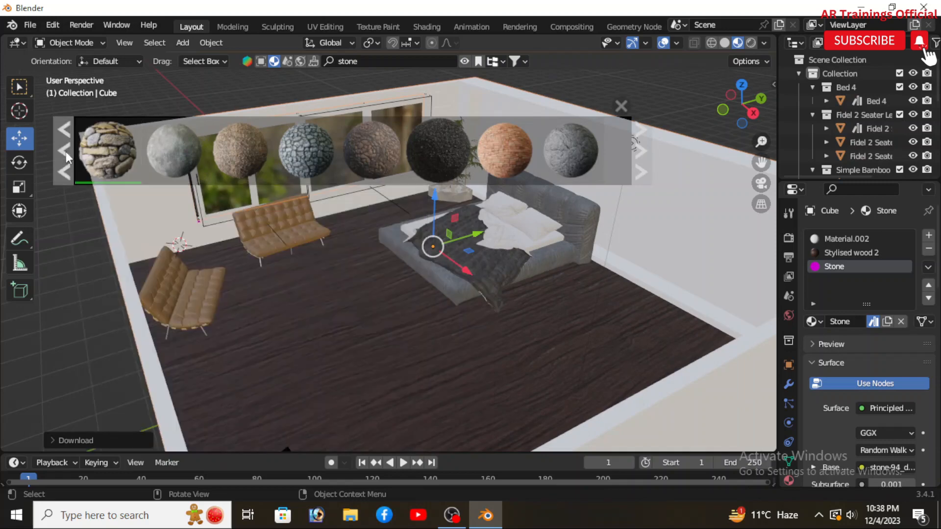
pyautogui.click(66, 152)
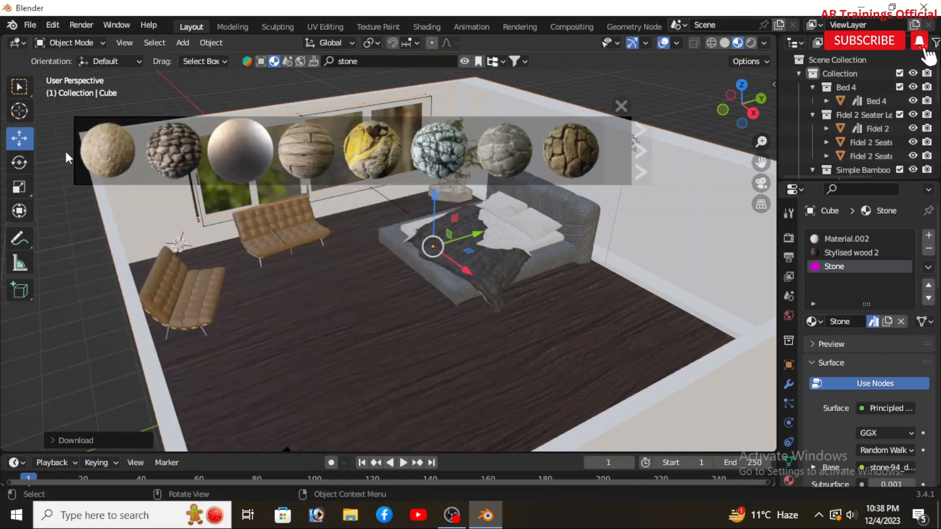
pyautogui.click(170, 155)
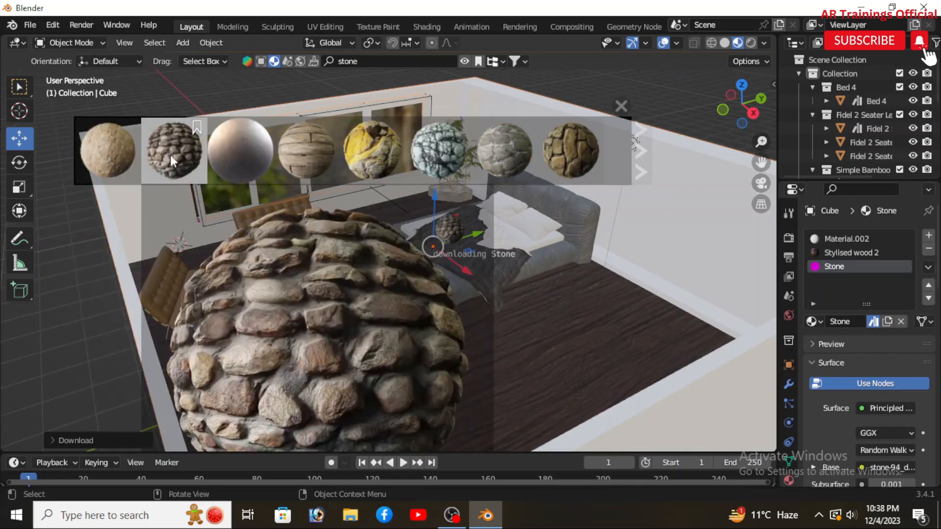
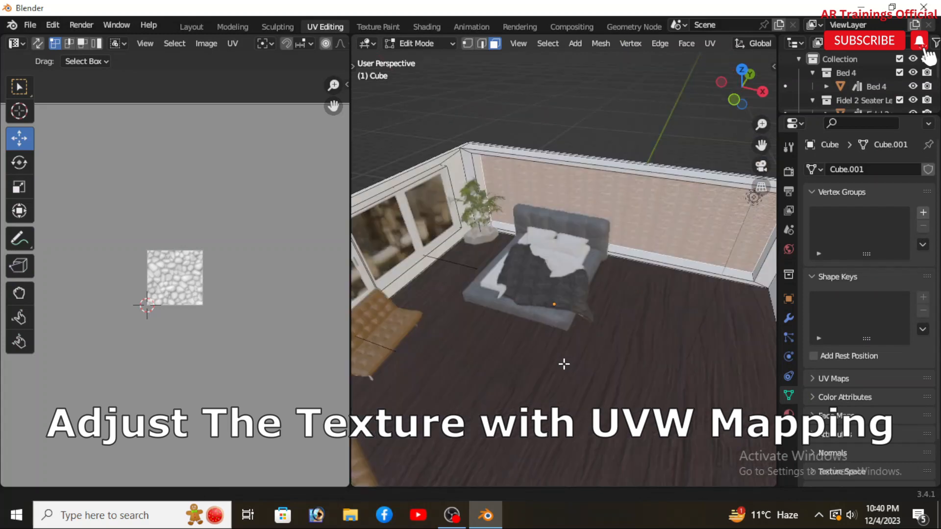
# Step: Select all the UVs of the stone wall face beside the bed and scale them over the texture
pyautogui.scroll(3, 563, 363)
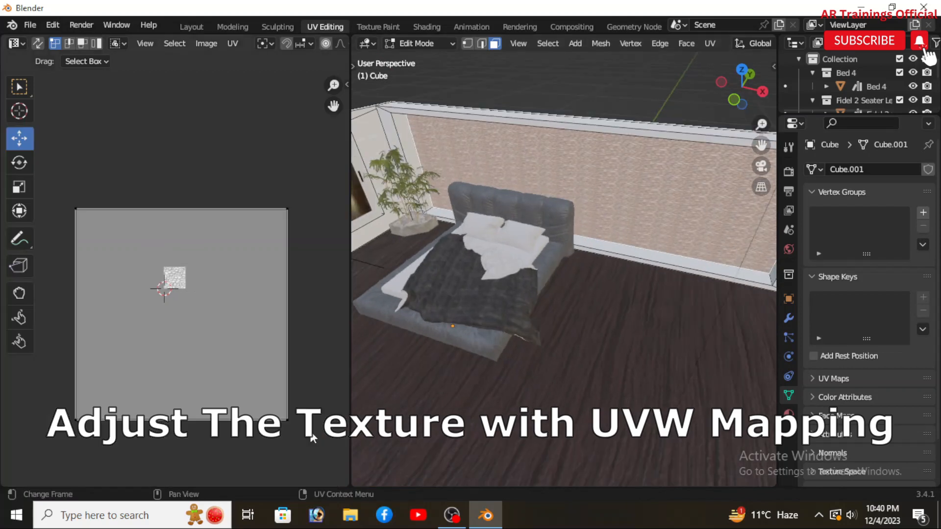
pyautogui.moveTo(310, 435); pyautogui.dragTo(52, 188)
pyautogui.press('s')
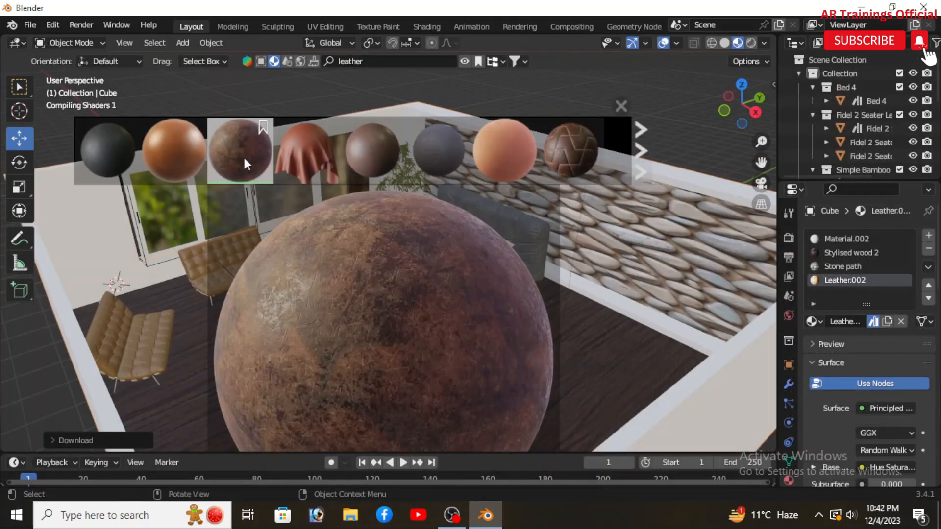
# Step: Load the mottled brown leather material into the room's fourth material slot and examine it on the window wall
pyautogui.click(243, 155)
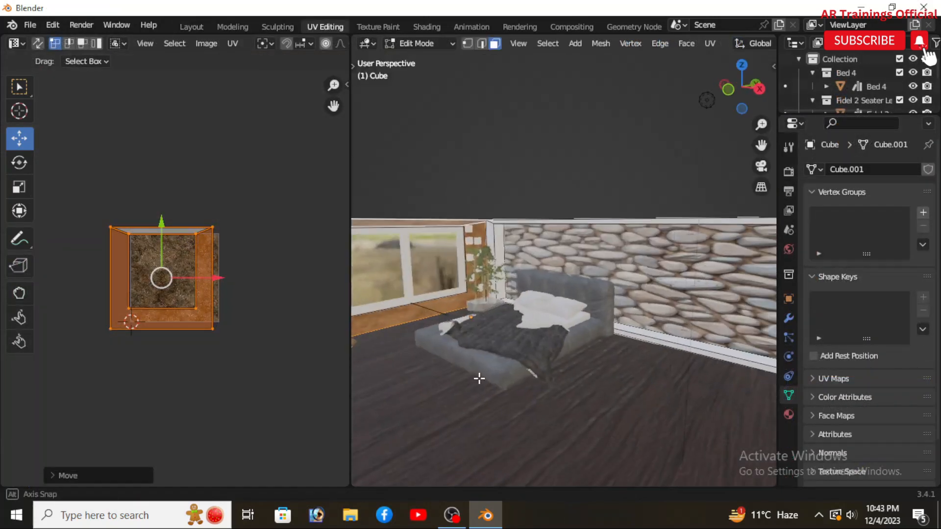
pyautogui.moveTo(504, 369); pyautogui.dragTo(578, 343, button='middle')
pyautogui.scroll(2, 473, 288)
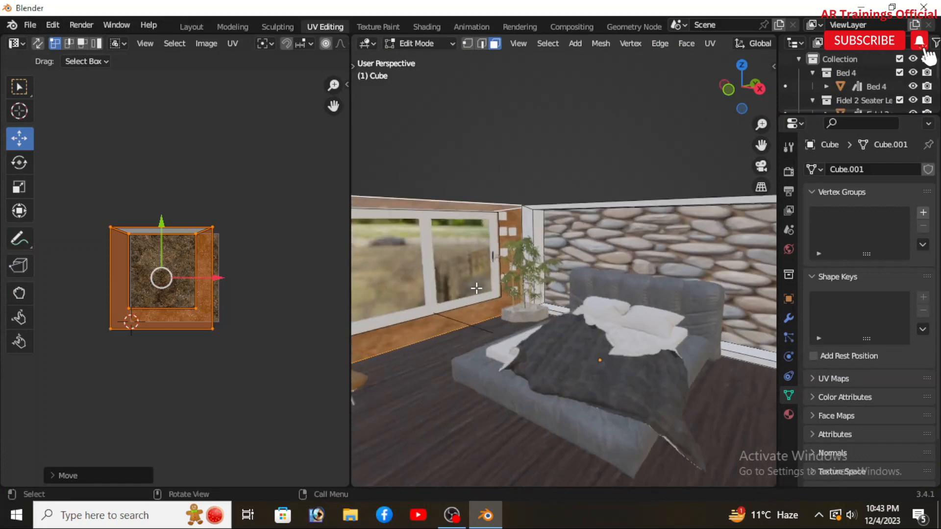
pyautogui.moveTo(493, 331); pyautogui.dragTo(421, 246, button='middle')
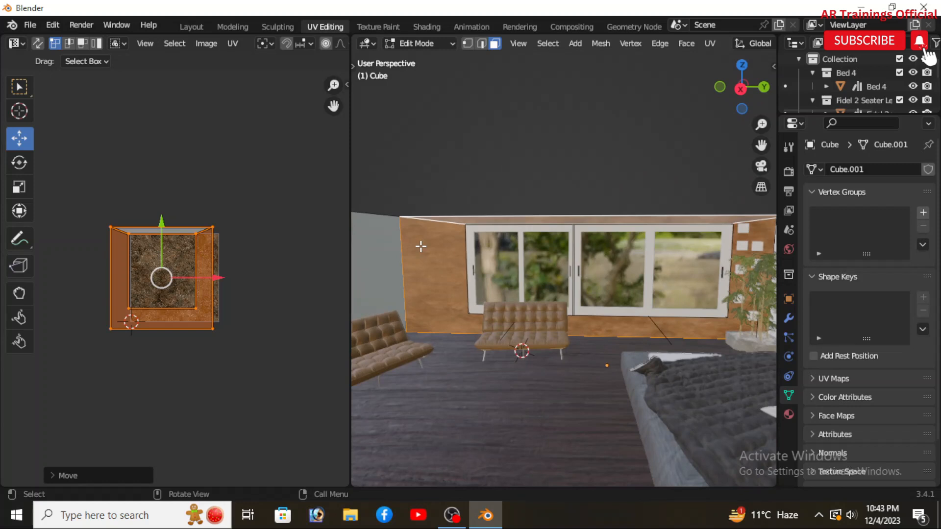
pyautogui.scroll(2, 422, 281)
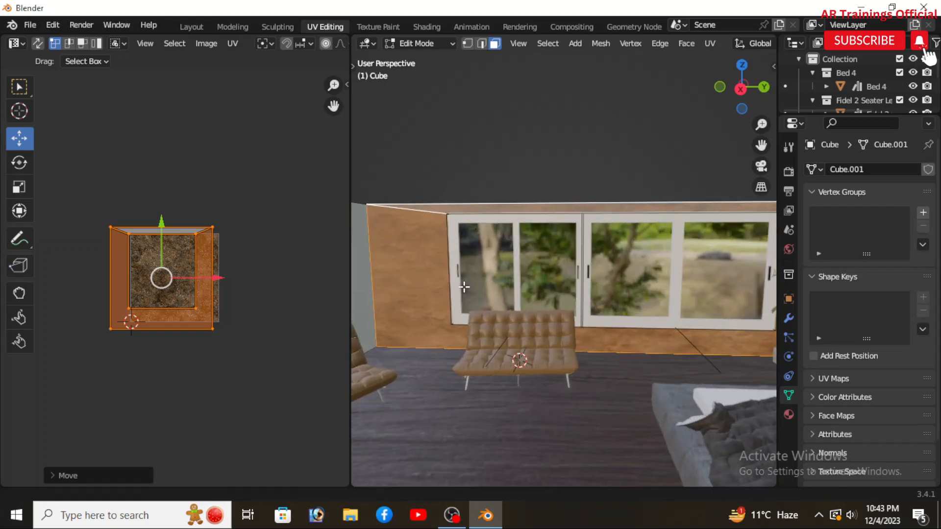
pyautogui.scroll(1, 549, 270)
pyautogui.scroll(2, 395, 224)
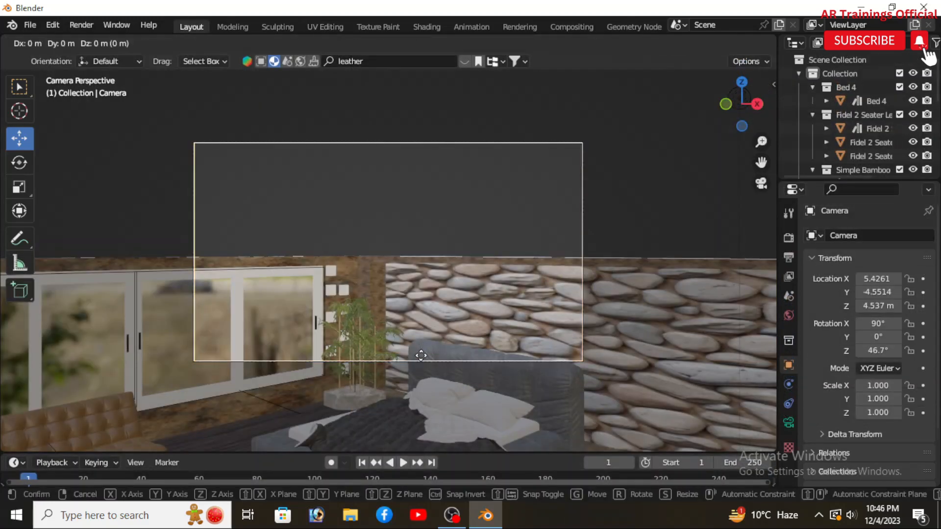
# Step: Move the camera vertically along the Z axis in camera view
pyautogui.press('g')
pyautogui.press('z')
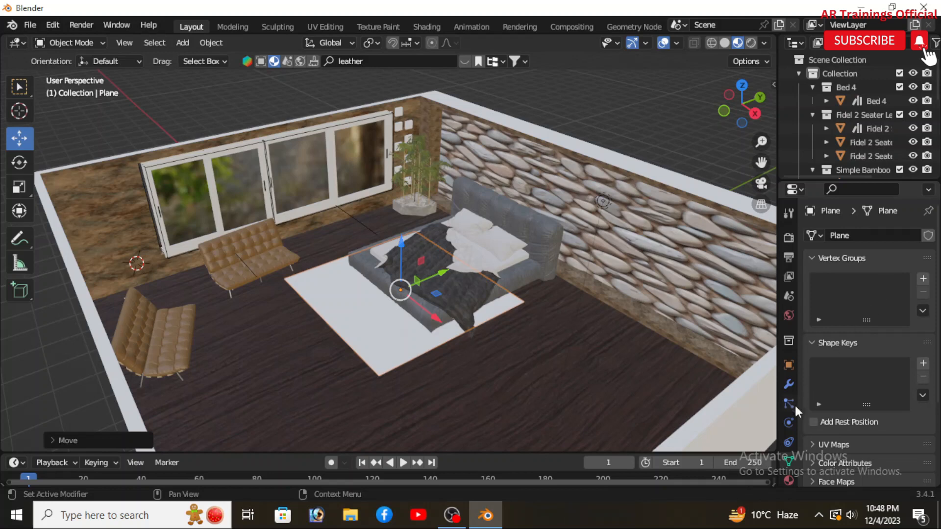
# Step: Create a new material for the white plane beneath the bed and open the BlenderKit material search for editing
pyautogui.click(790, 477)
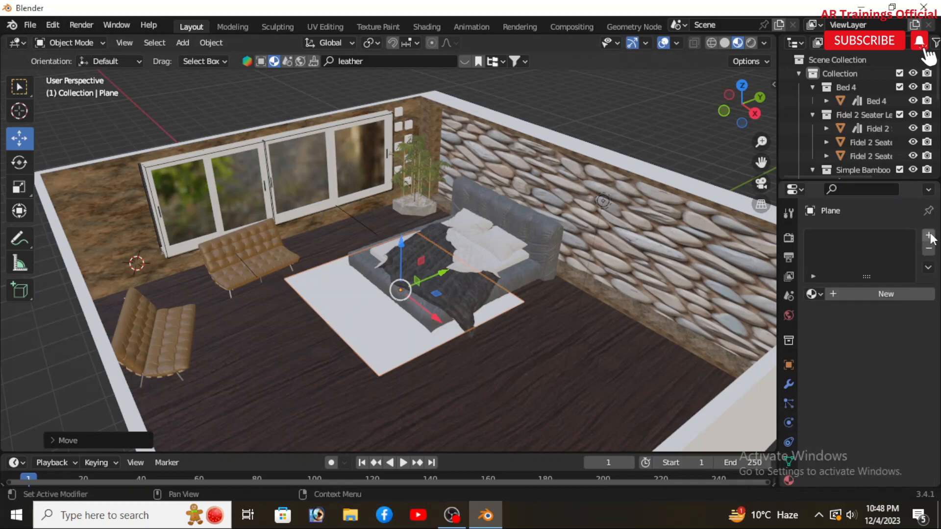
pyautogui.click(879, 292)
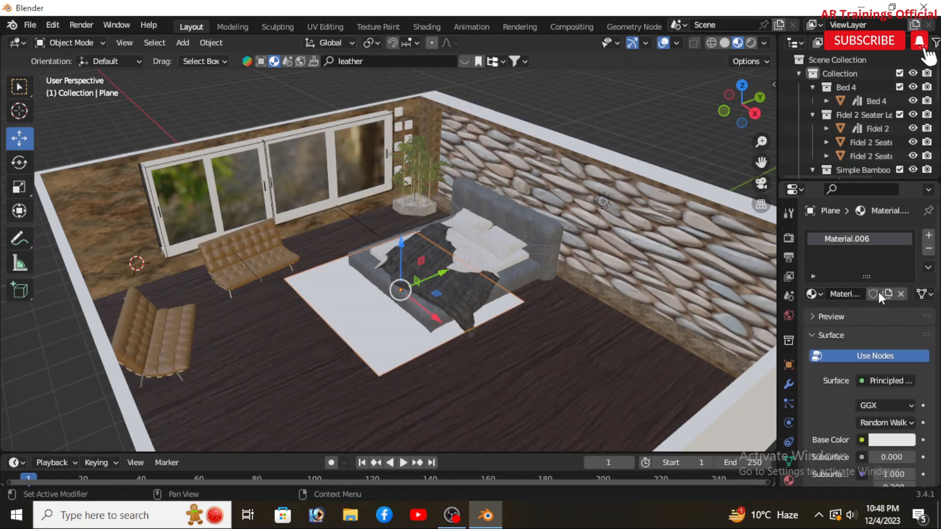
pyautogui.click(399, 63)
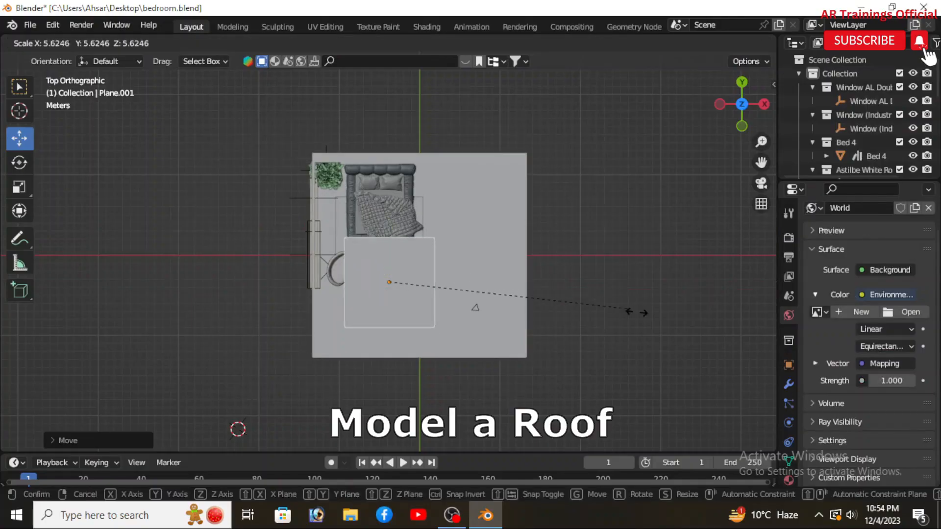
# Step: Enlarge the roof plane in top view and move it along Y and X towards the centre of the room
pyautogui.click(718, 329)
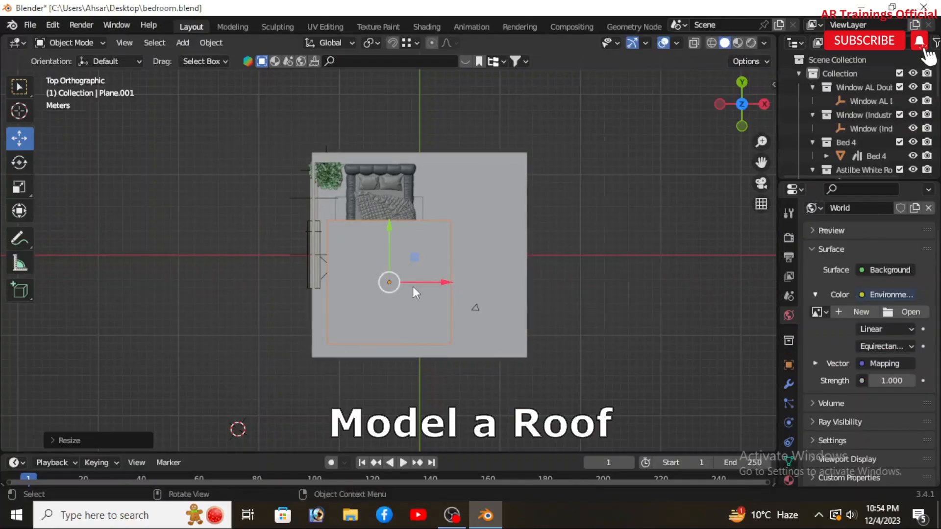
pyautogui.scroll(1, 413, 286)
pyautogui.moveTo(388, 223); pyautogui.dragTo(388, 212)
pyautogui.moveTo(385, 203); pyautogui.dragTo(385, 202)
pyautogui.scroll(2, 373, 230)
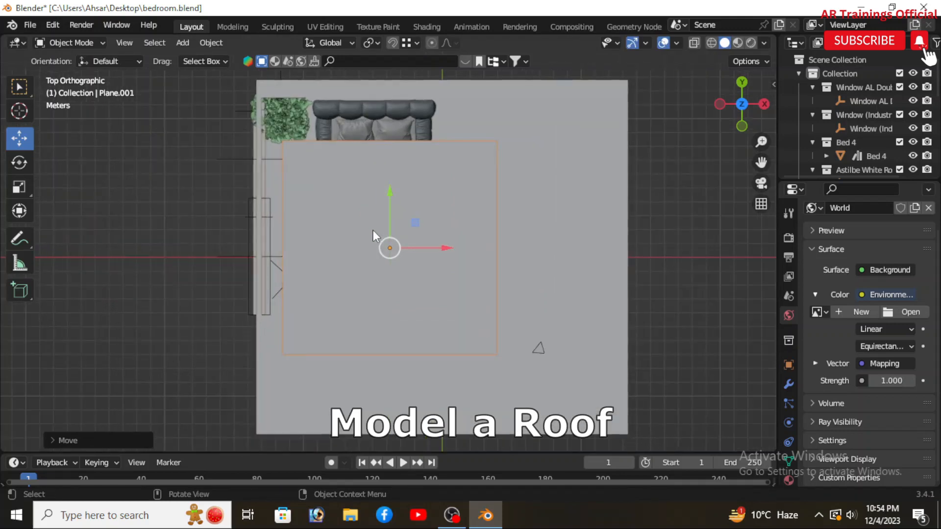
pyautogui.moveTo(442, 247); pyautogui.dragTo(480, 247)
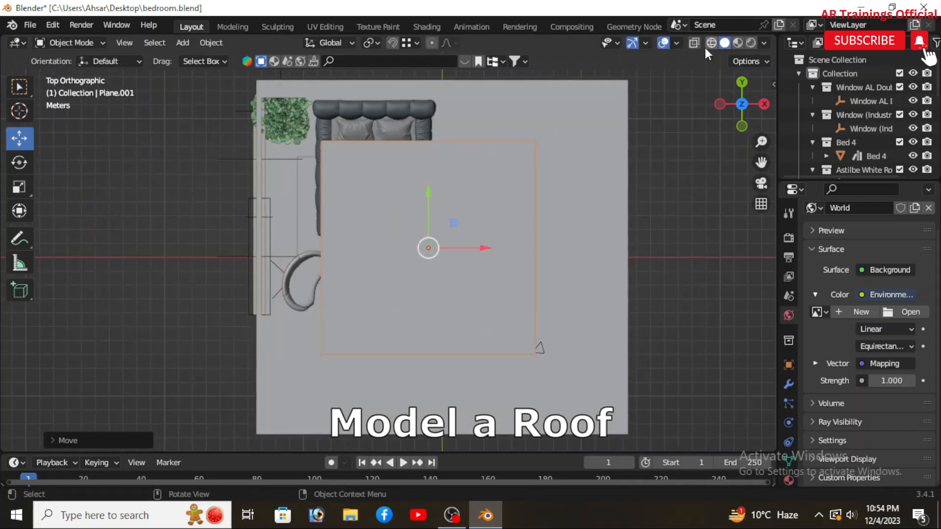
# Step: Open the roof plane for mesh editing in wireframe display and enable snapping
pyautogui.click(710, 43)
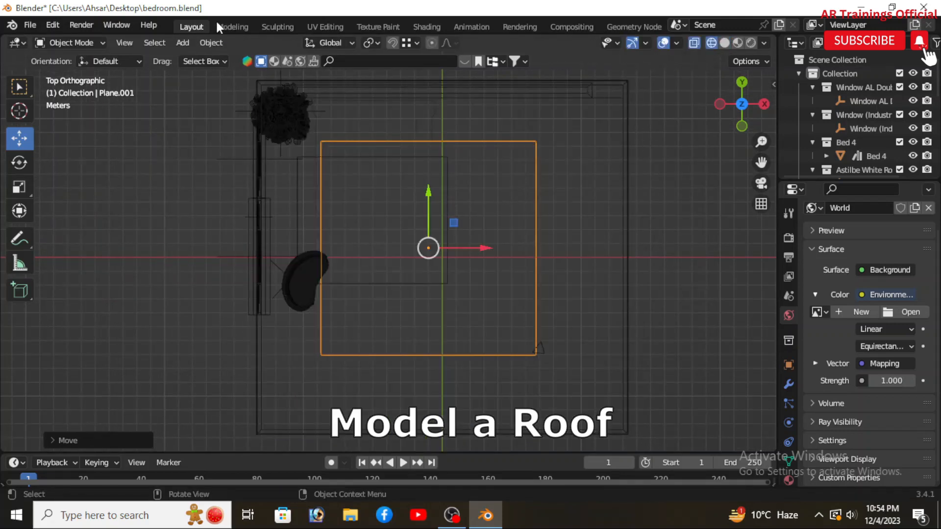
pyautogui.click(74, 42)
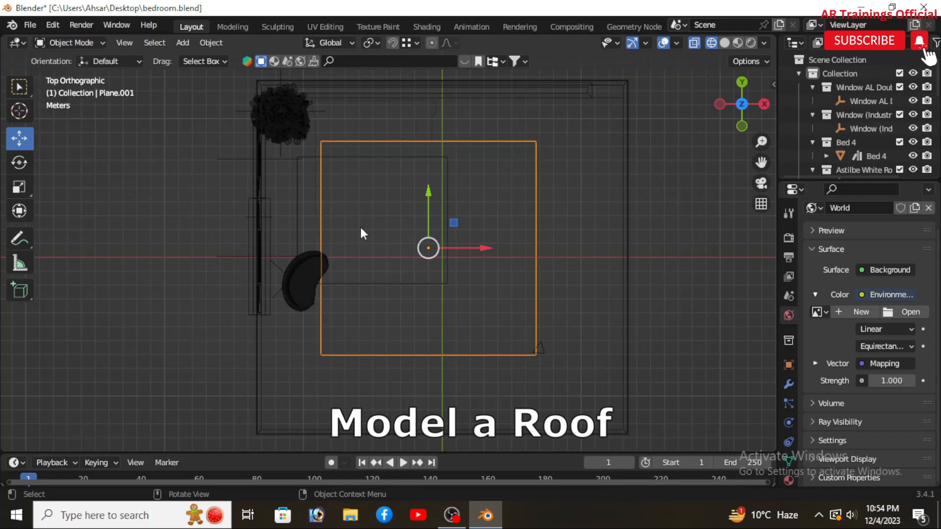
pyautogui.click(69, 42)
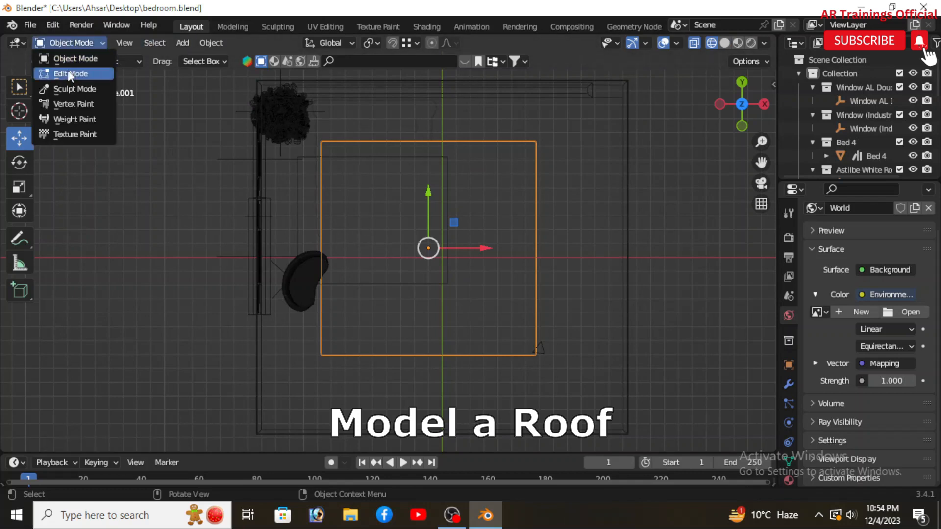
pyautogui.click(68, 74)
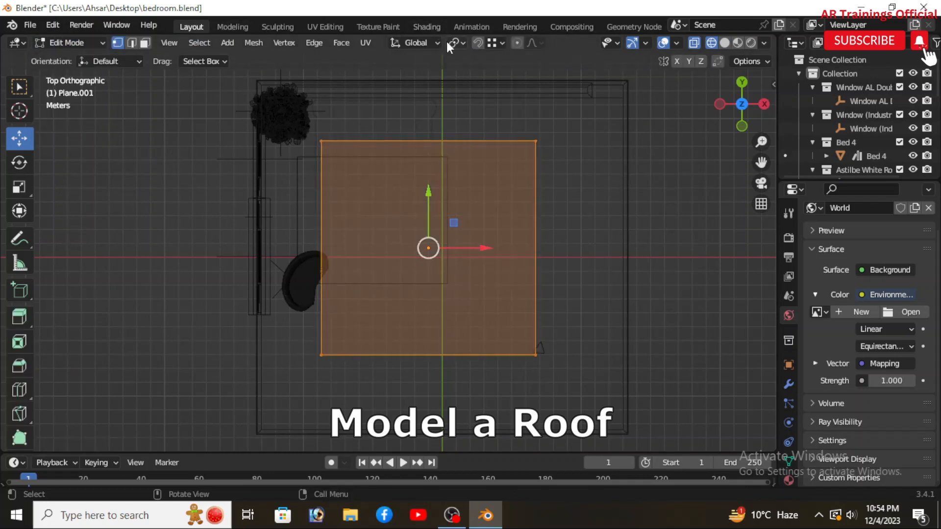
pyautogui.click(503, 43)
# Step: Move the roof plane's two side edges along X to the window wall and the opposite wall
pyautogui.moveTo(390, 389); pyautogui.dragTo(300, 107)
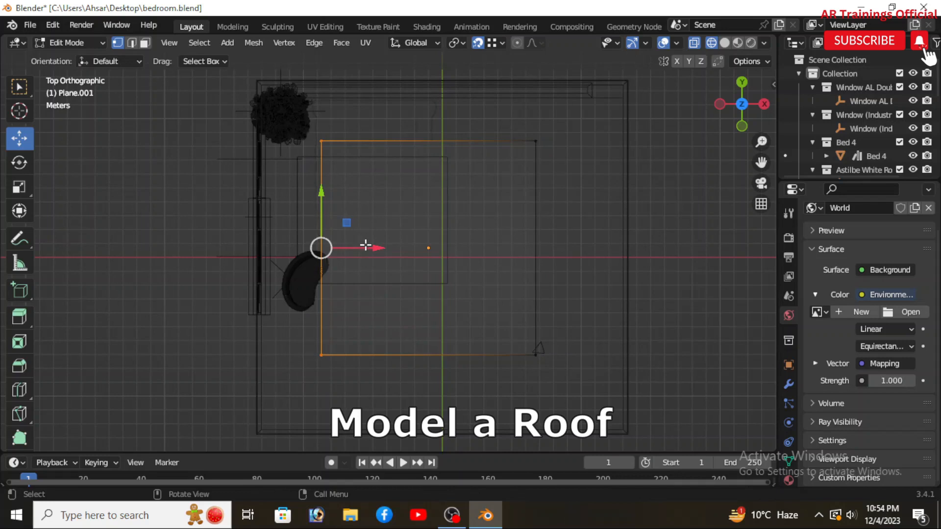
pyautogui.moveTo(319, 247); pyautogui.dragTo(257, 247)
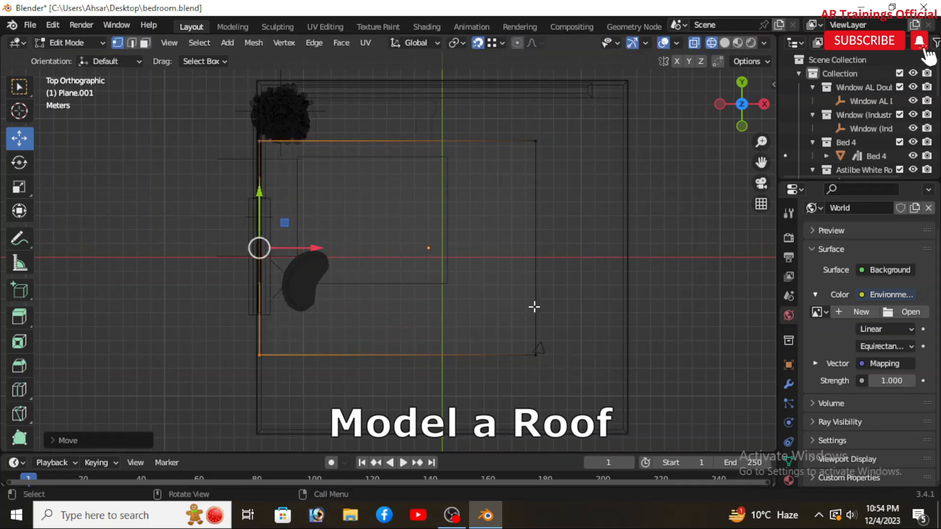
pyautogui.moveTo(571, 359); pyautogui.dragTo(498, 126)
pyautogui.moveTo(601, 248); pyautogui.dragTo(694, 249)
# Step: Move the roof plane's two remaining edges along Y to the wall behind the bed and the opposite wall
pyautogui.moveTo(694, 190); pyautogui.dragTo(232, 112)
pyautogui.moveTo(447, 100); pyautogui.dragTo(447, 54)
pyautogui.scroll(-1, 438, 296)
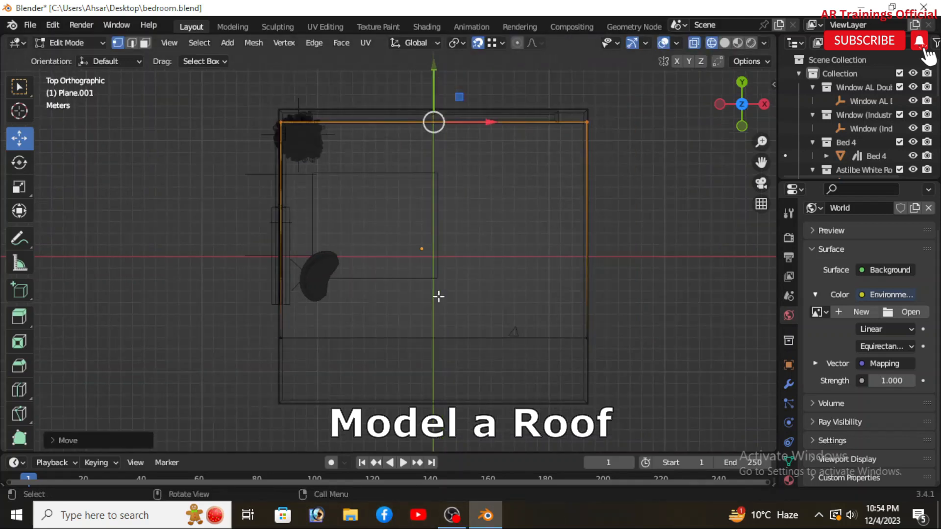
pyautogui.moveTo(632, 432); pyautogui.dragTo(257, 307)
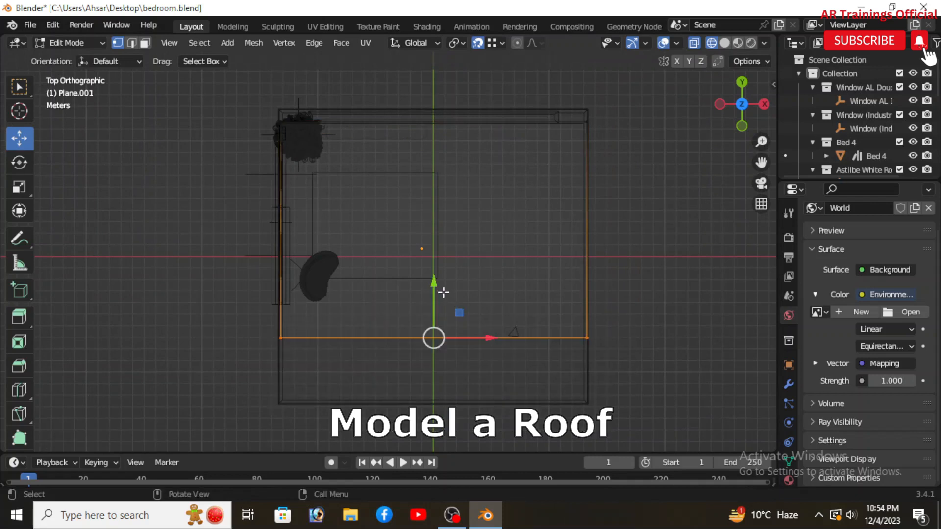
pyautogui.moveTo(427, 300); pyautogui.dragTo(436, 362)
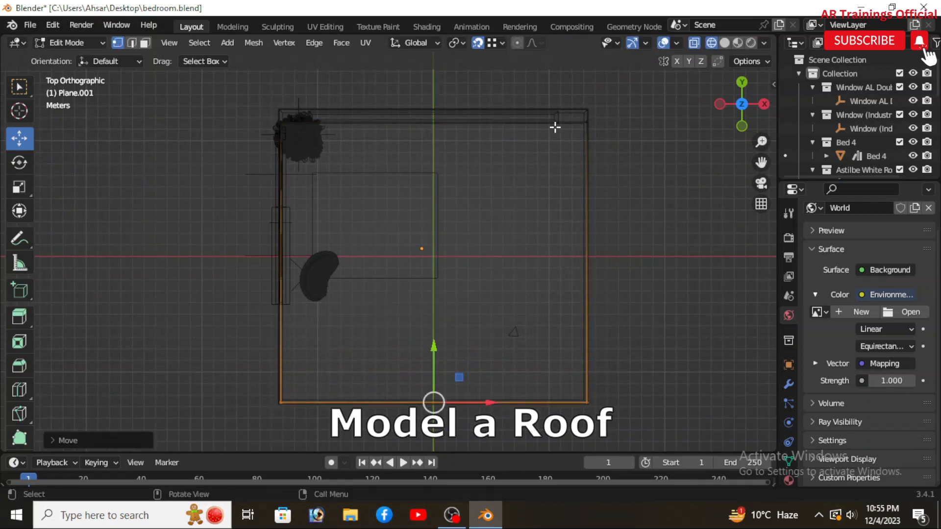
# Step: Snap the roof plane's two corner vertices on the bed side to the outer corners of the walls
pyautogui.scroll(3, 602, 126)
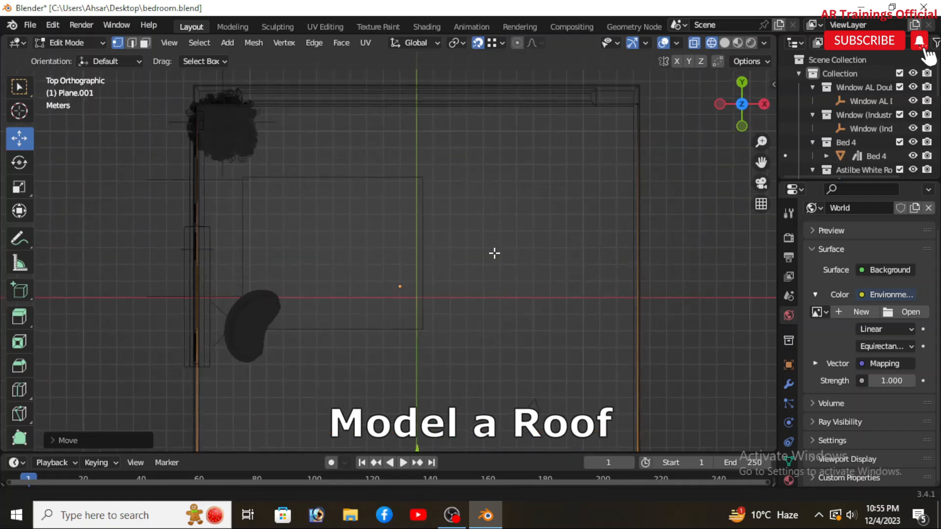
pyautogui.click(588, 151)
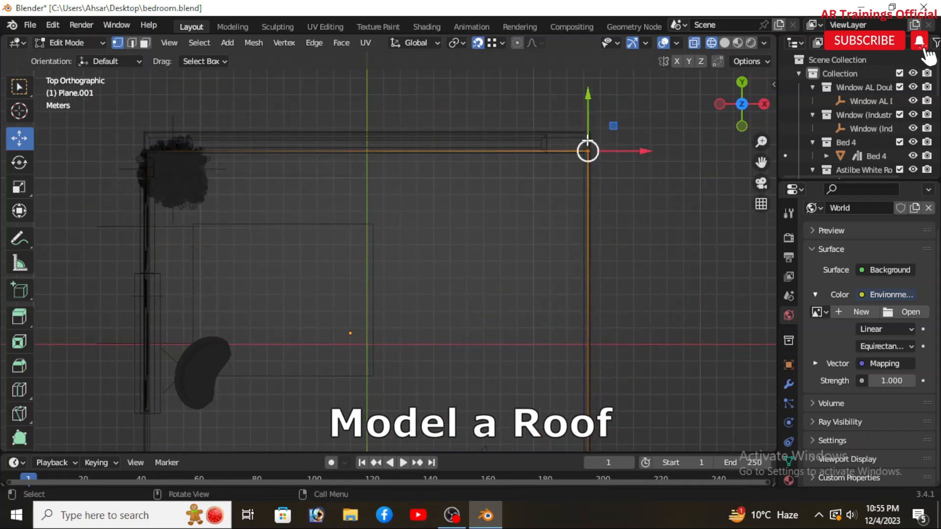
pyautogui.moveTo(587, 150); pyautogui.dragTo(590, 133)
pyautogui.click(127, 138)
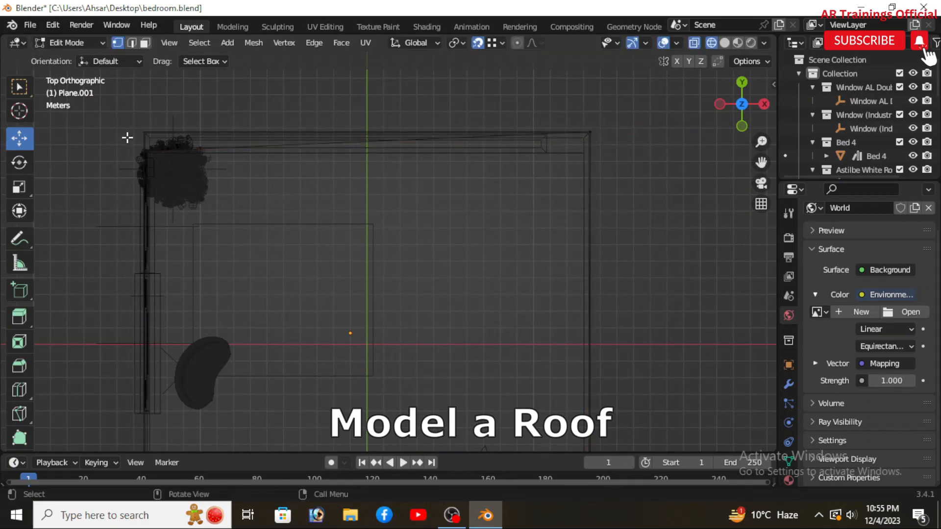
pyautogui.click(147, 151)
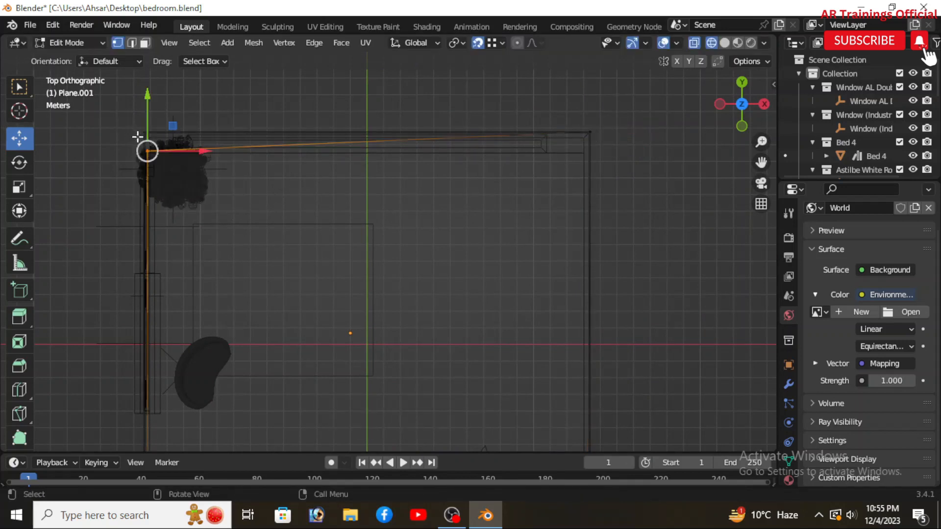
pyautogui.moveTo(147, 151); pyautogui.dragTo(143, 131)
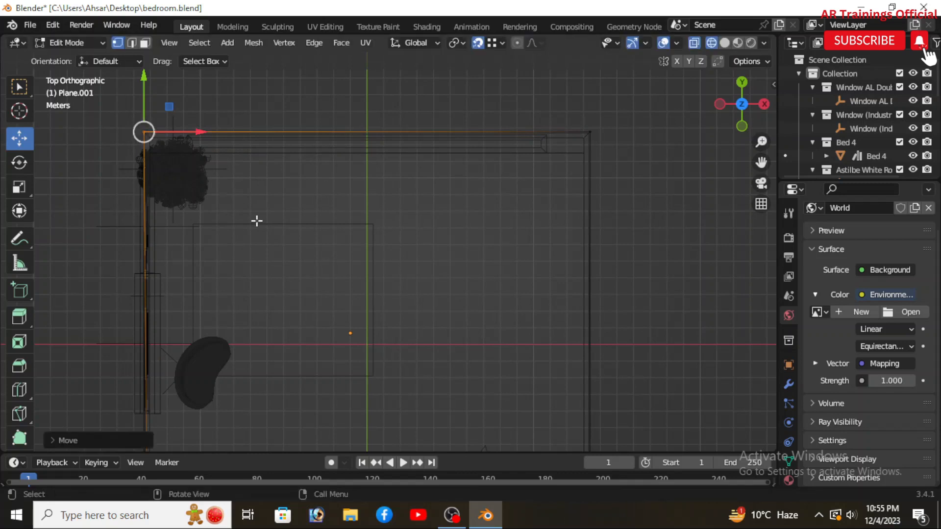
pyautogui.scroll(-1, 456, 165)
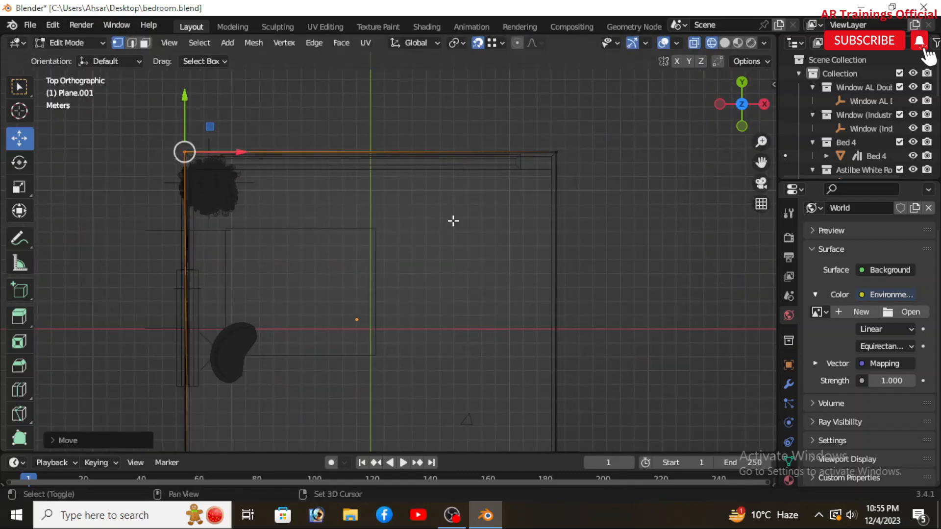
# Step: Snap the roof plane's two corner vertices opposite the bed side to the outer wall corners
pyautogui.scroll(-1, 489, 161)
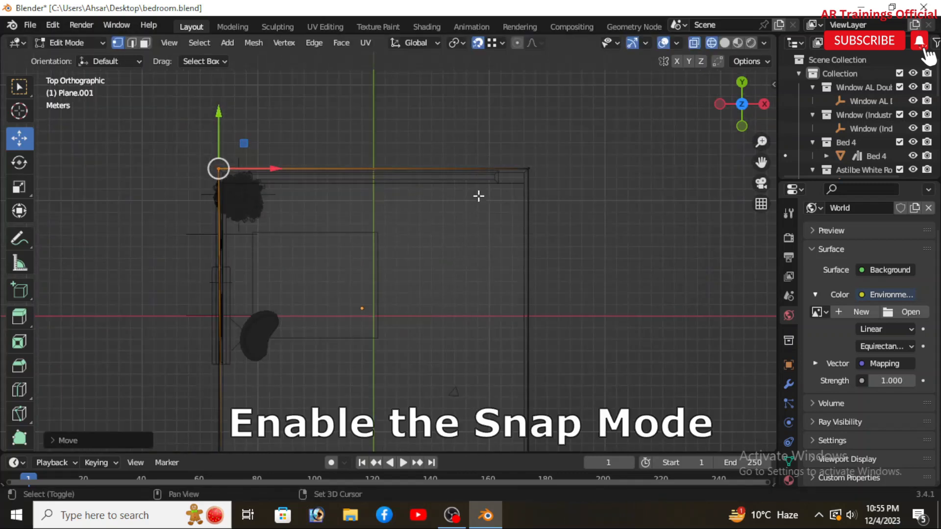
pyautogui.keyDown('shift'); pyautogui.moveTo(437, 268); pyautogui.dragTo(612, 371, button='middle'); pyautogui.keyUp('shift')
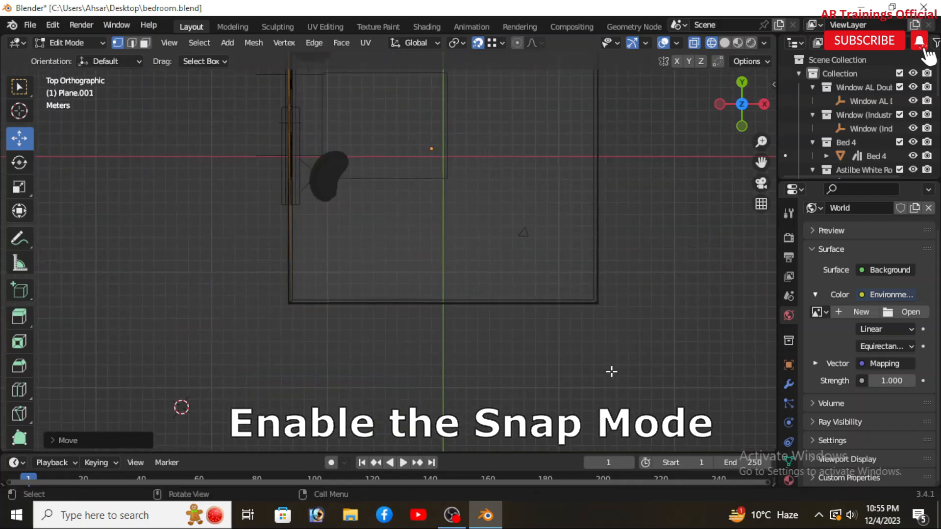
pyautogui.scroll(2, 620, 317)
pyautogui.click(687, 321)
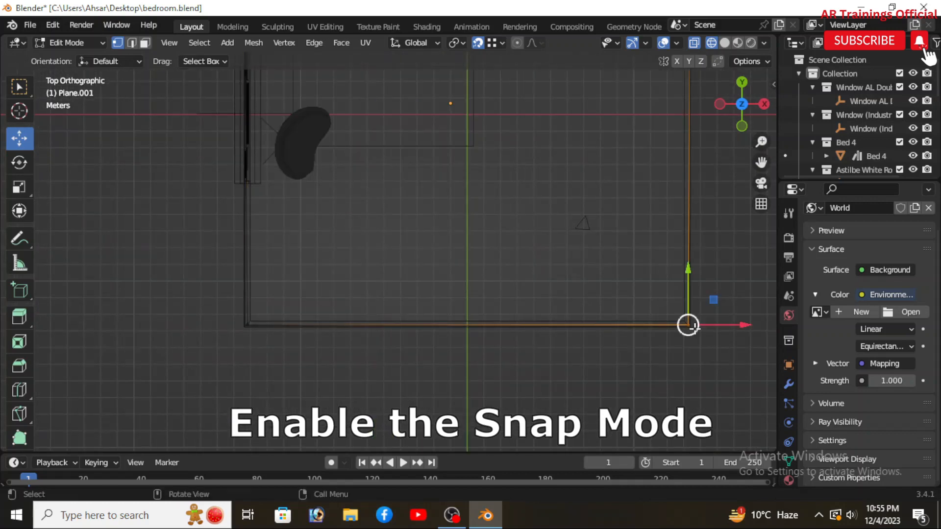
pyautogui.scroll(3, 690, 326)
pyautogui.scroll(-2, 608, 305)
pyautogui.keyDown('shift'); pyautogui.moveTo(634, 308); pyautogui.dragTo(458, 286, button='middle'); pyautogui.keyUp('shift')
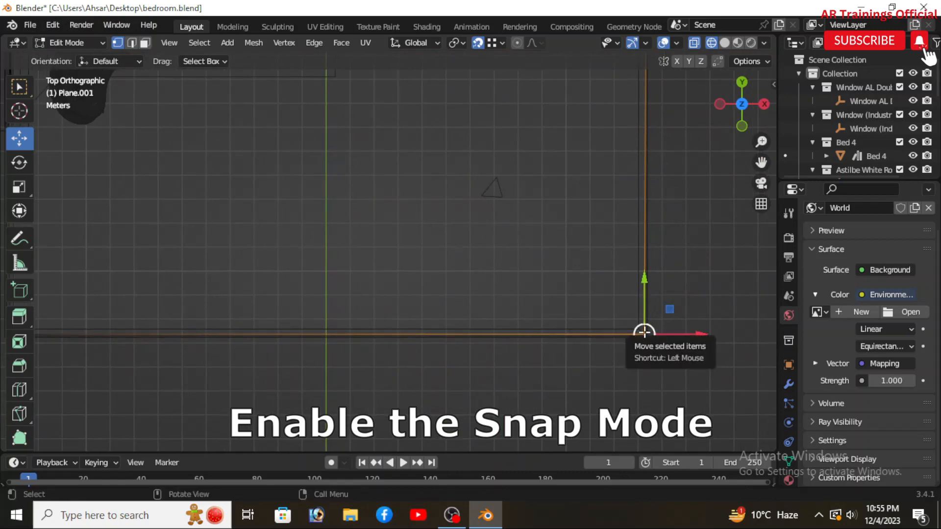
pyautogui.moveTo(644, 331); pyautogui.dragTo(647, 336)
pyautogui.scroll(-3, 273, 323)
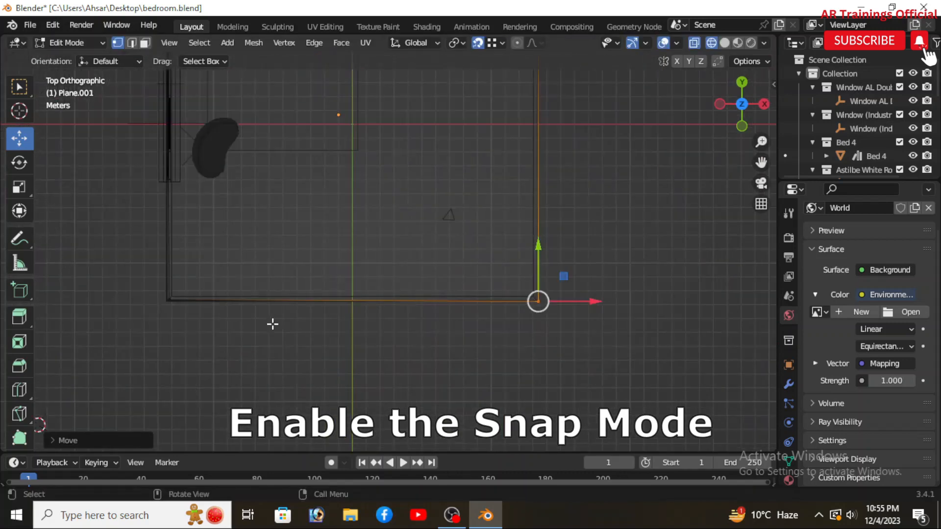
pyautogui.scroll(2, 176, 317)
pyautogui.moveTo(193, 371); pyautogui.dragTo(70, 321)
# Step: Return the roof plane to Object Mode and view the covered room in solid shading from a perspective angle
pyautogui.scroll(-3, 344, 319)
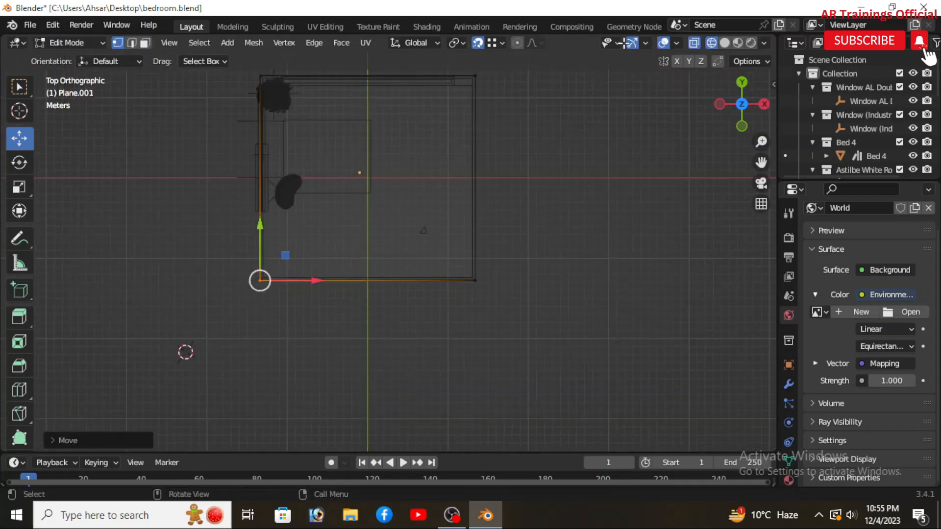
pyautogui.click(74, 43)
pyautogui.click(74, 57)
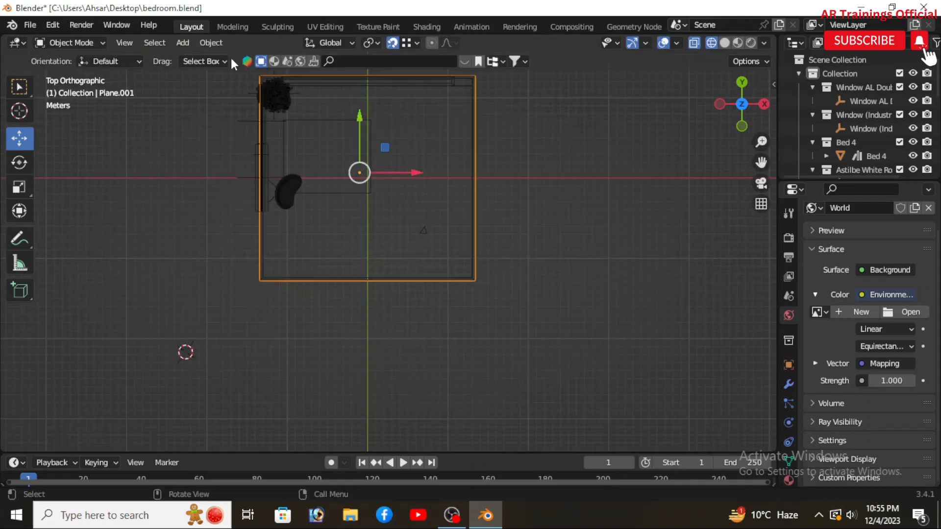
pyautogui.click(720, 45)
pyautogui.scroll(-1, 504, 222)
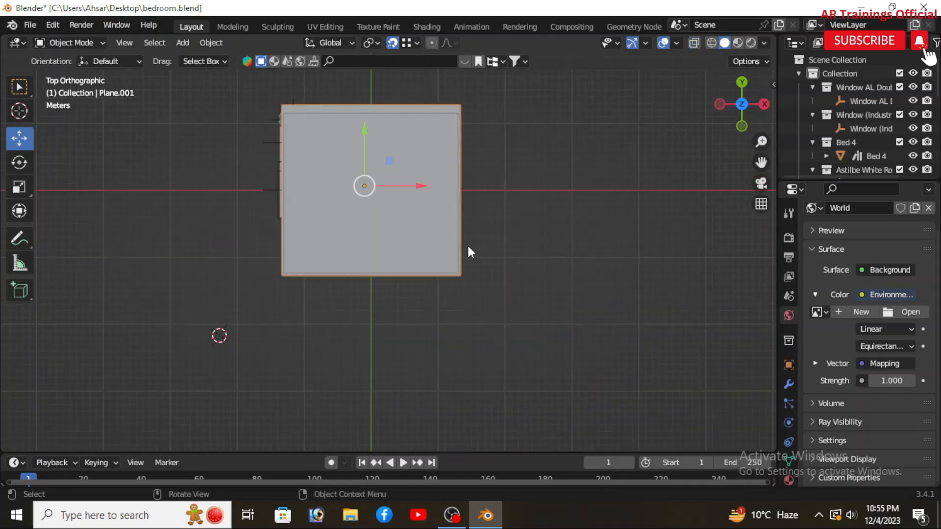
pyautogui.scroll(-1, 468, 250)
pyautogui.moveTo(405, 315); pyautogui.dragTo(227, 282, button='middle')
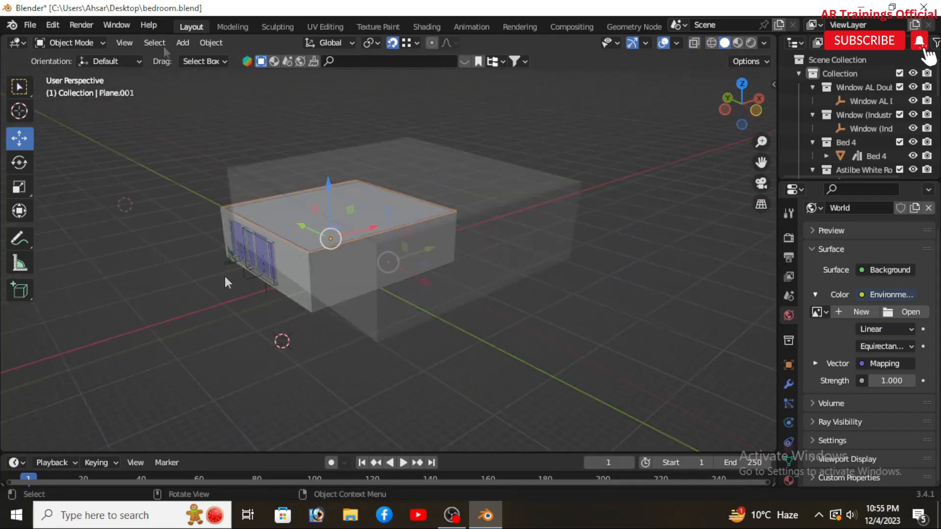
# Step: Add an area light and move it along the Y axis towards the bedroom
pyautogui.click(182, 42)
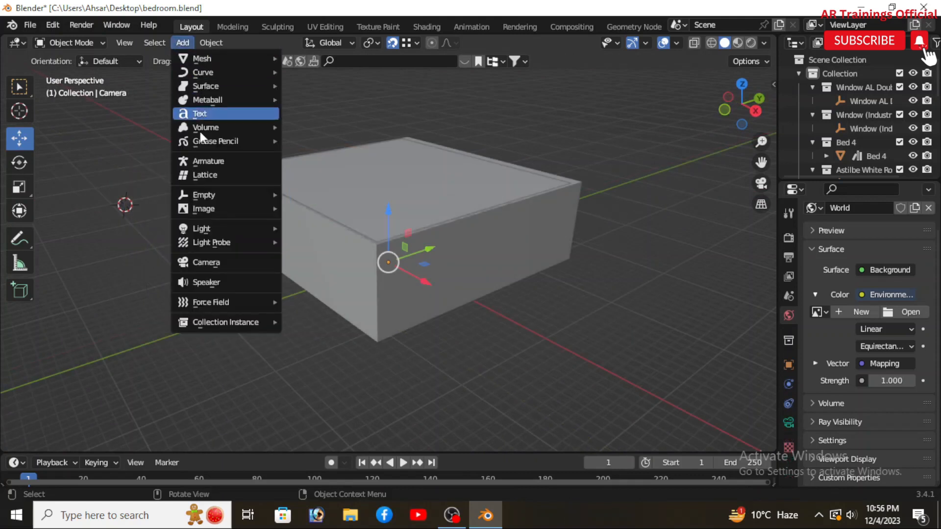
pyautogui.moveTo(216, 229)
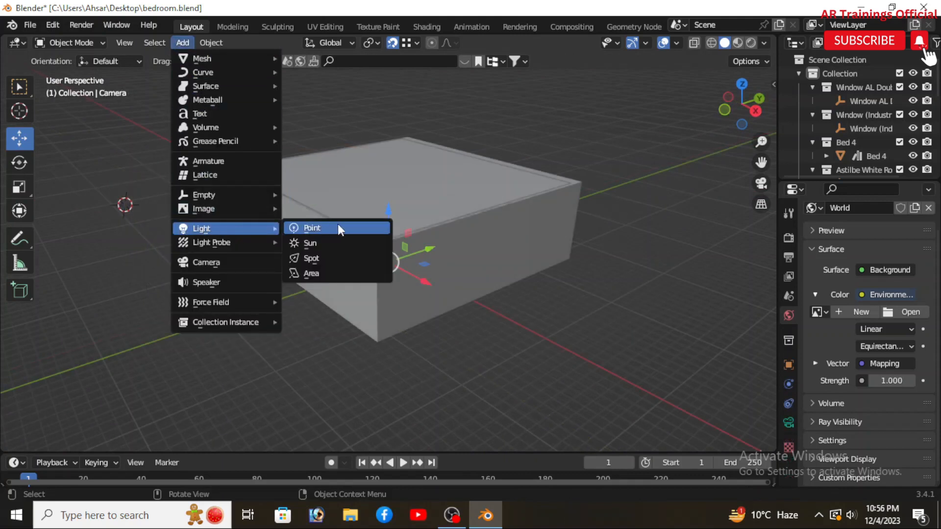
pyautogui.click(315, 273)
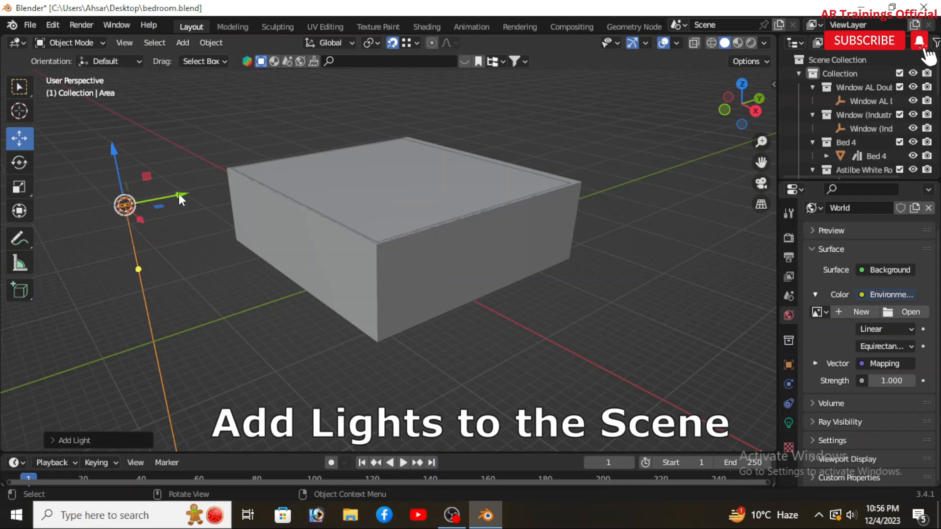
pyautogui.moveTo(181, 198); pyautogui.dragTo(538, 149)
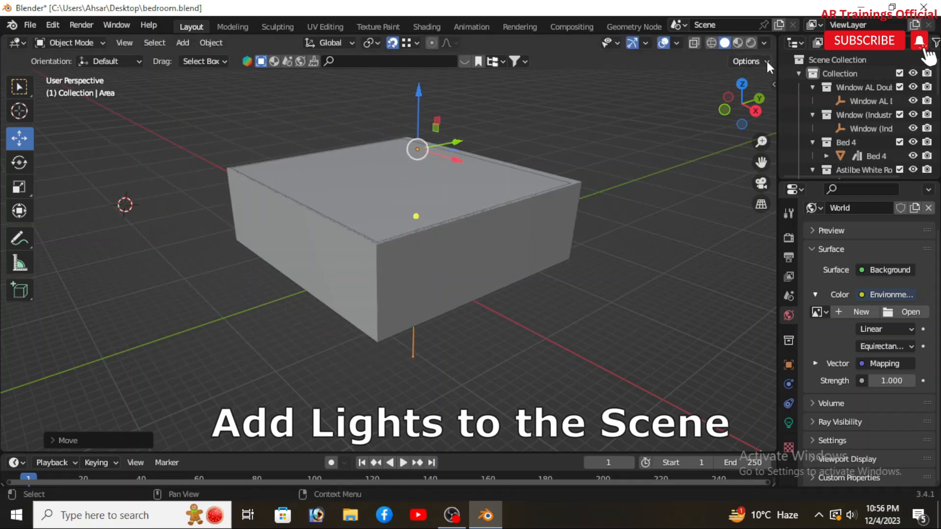
# Step: Move the area light in wireframe top view to inside the room, near the wall behind the bed
pyautogui.click(743, 84)
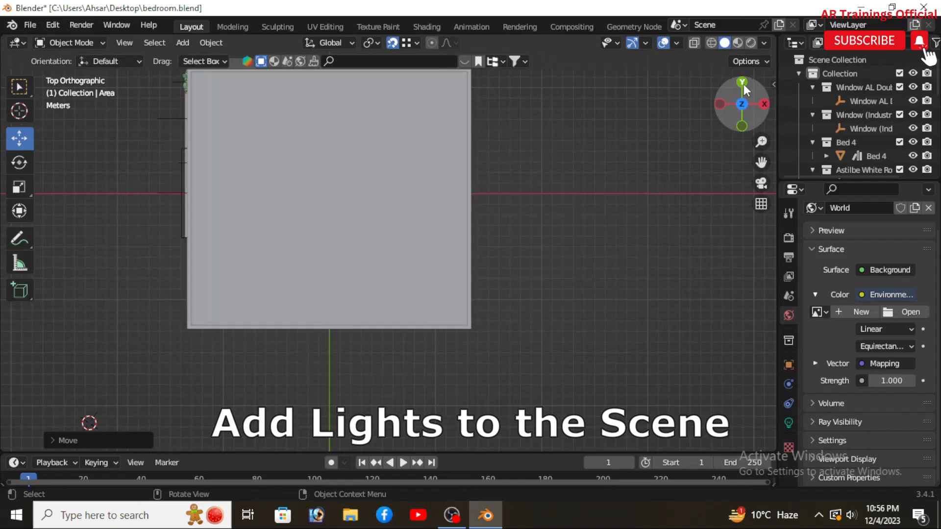
pyautogui.click(714, 43)
pyautogui.scroll(1, 391, 180)
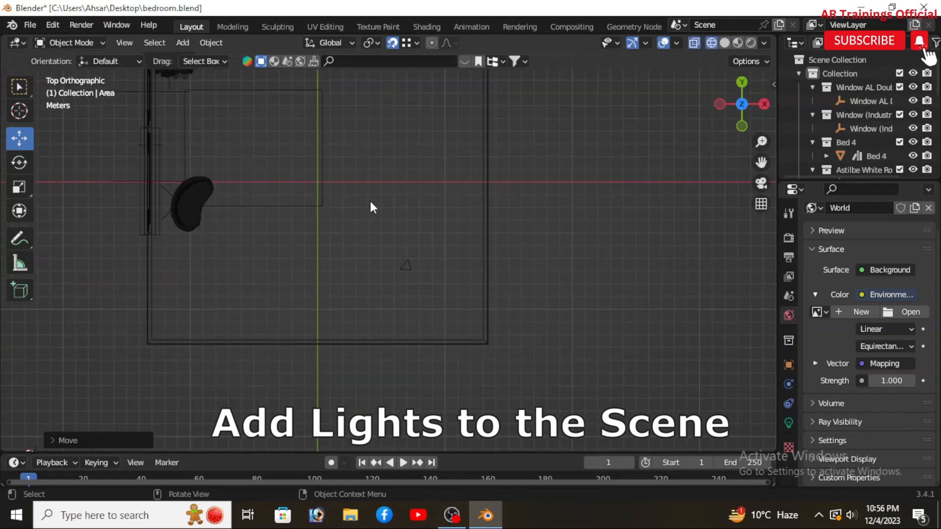
pyautogui.keyDown('shift'); pyautogui.moveTo(369, 201); pyautogui.dragTo(397, 337, button='middle'); pyautogui.keyUp('shift')
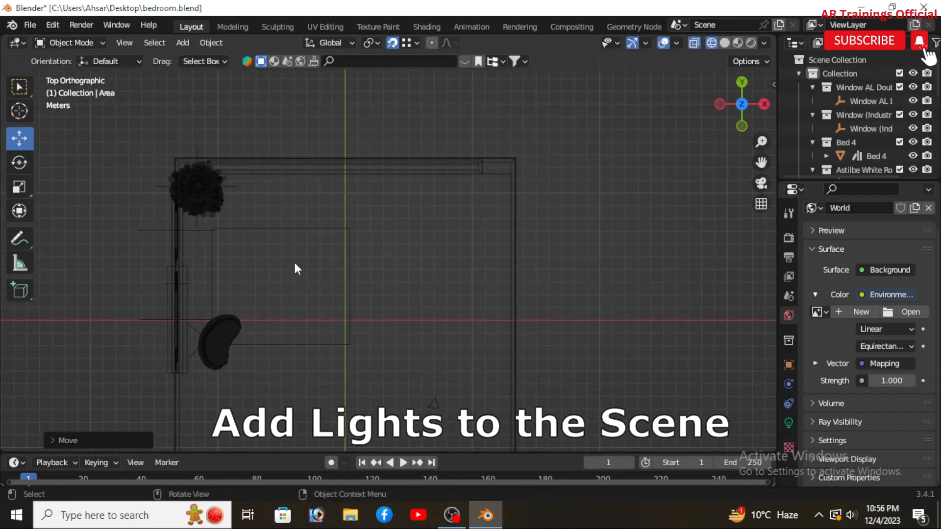
pyautogui.scroll(-2, 308, 209)
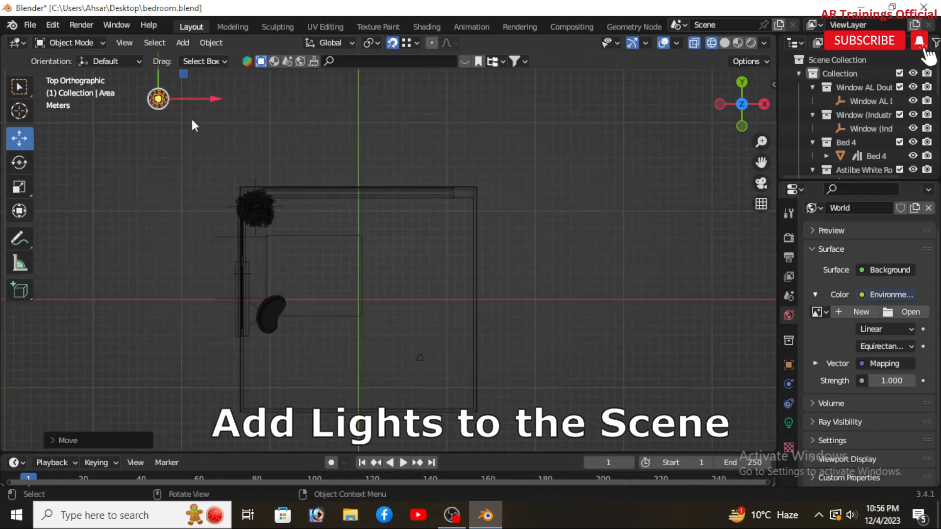
pyautogui.moveTo(189, 101); pyautogui.dragTo(320, 205)
# Step: Stretch the area light along the X axis into a long, narrow strip beside the wall
pyautogui.scroll(5, 320, 205)
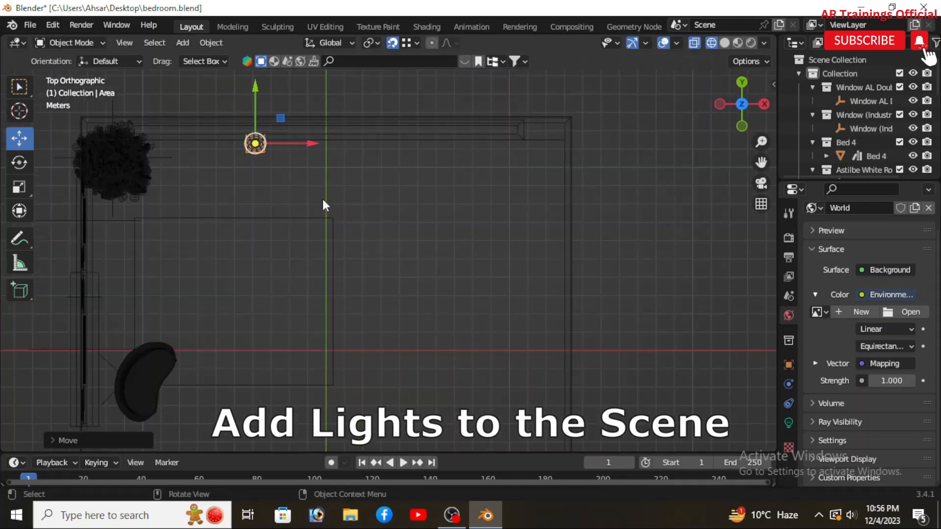
pyautogui.scroll(1, 314, 192)
pyautogui.scroll(-1, 310, 189)
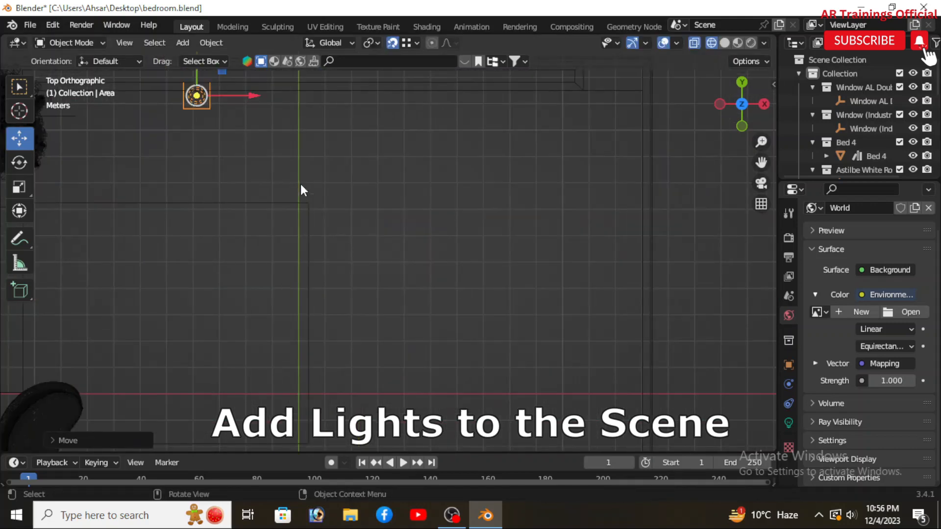
pyautogui.keyDown('shift'); pyautogui.moveTo(345, 233); pyautogui.dragTo(380, 246, button='middle'); pyautogui.keyUp('shift')
pyautogui.scroll(-1, 380, 247)
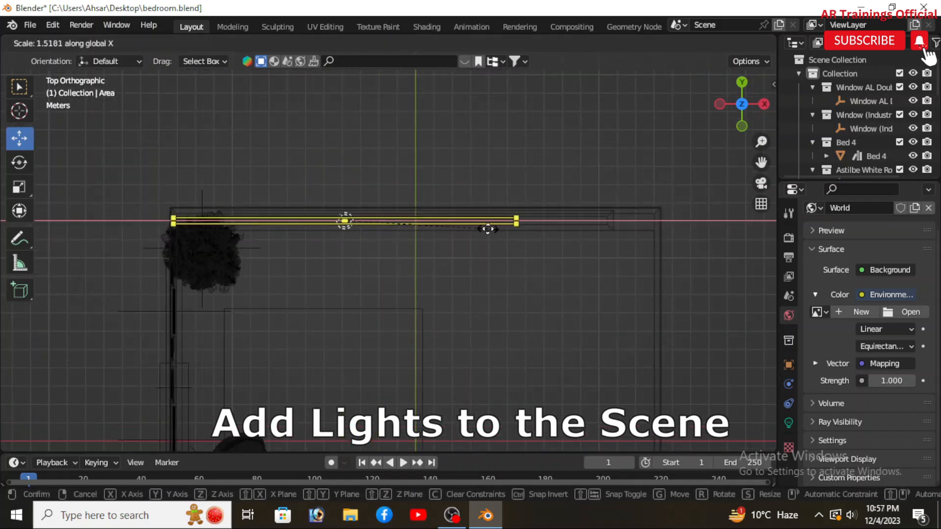
pyautogui.click(488, 229)
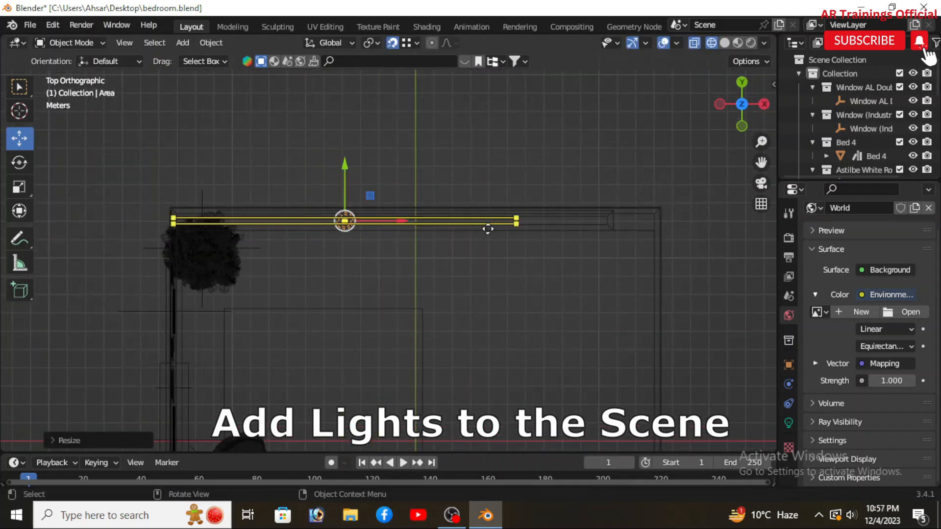
# Step: Move the long area light about 3 m along the X axis towards the middle of the wall
pyautogui.press('g')
pyautogui.press('x')
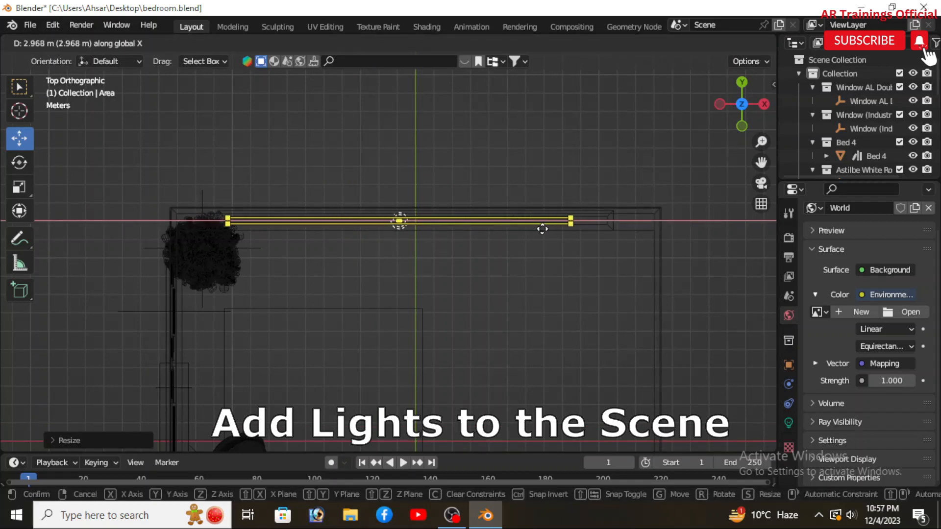
pyautogui.click(546, 227)
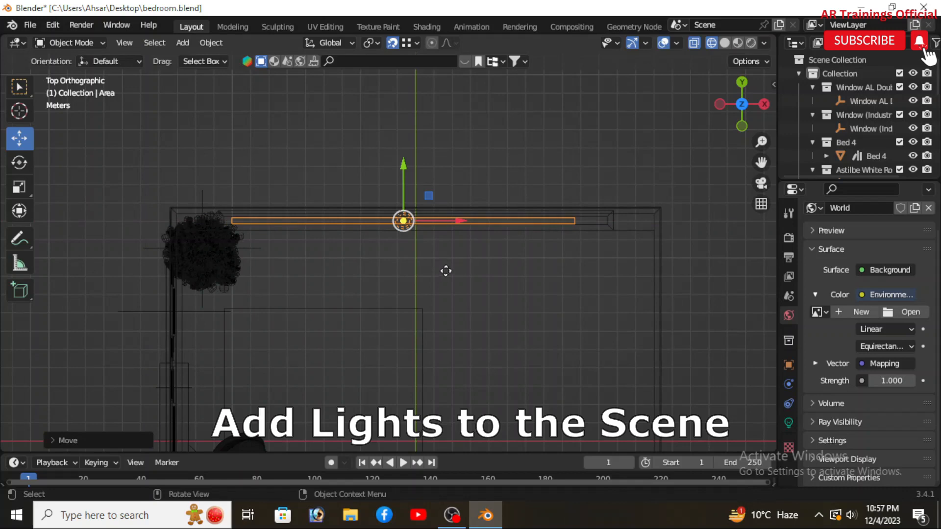
pyautogui.scroll(-2, 433, 241)
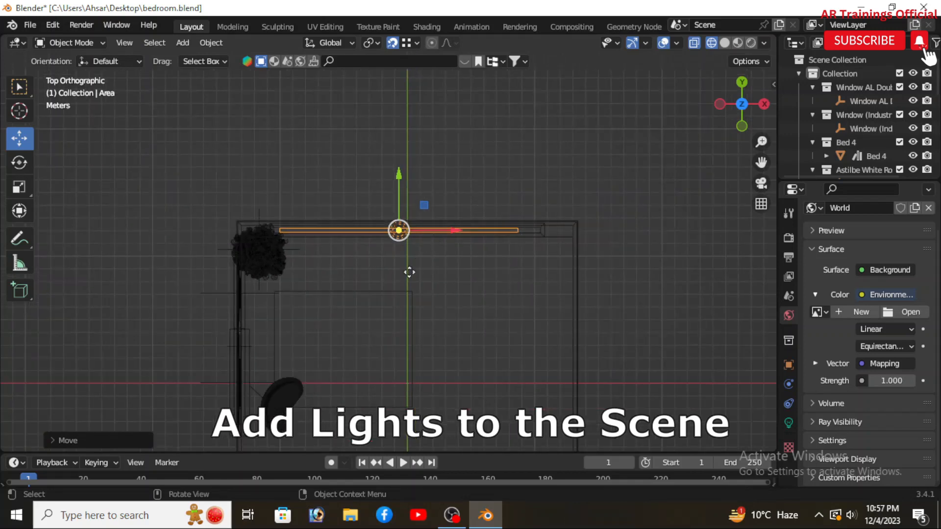
pyautogui.keyDown('shift'); pyautogui.moveTo(417, 253); pyautogui.dragTo(437, 197, button='middle'); pyautogui.keyUp('shift')
pyautogui.scroll(-1, 460, 188)
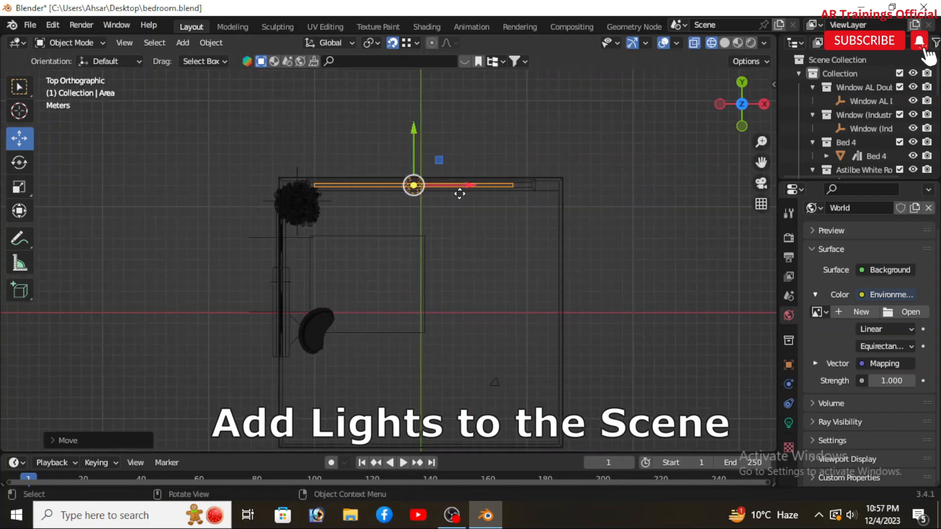
# Step: Place the second area light over the curved sofa and scale it along the Y axis to roughly twice its size
pyautogui.scroll(5, 332, 313)
pyautogui.click(315, 329)
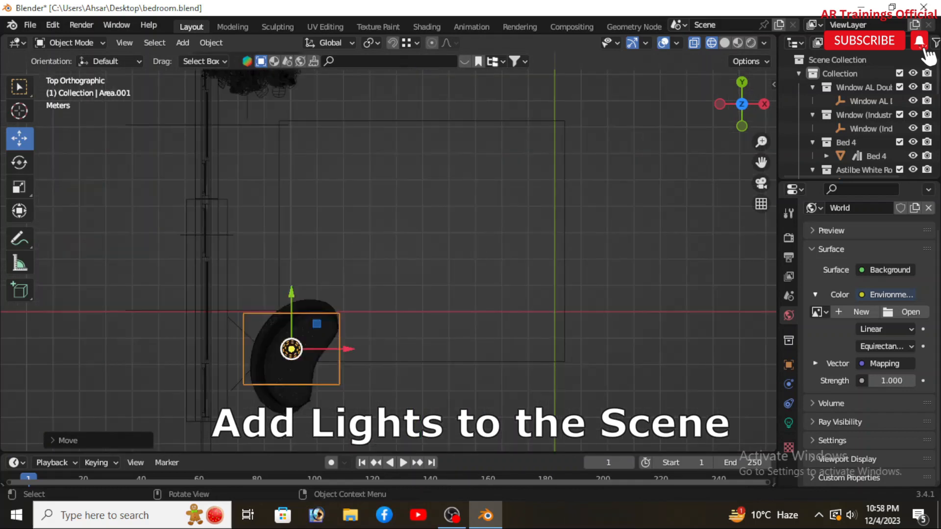
pyautogui.press('s')
pyautogui.press('y')
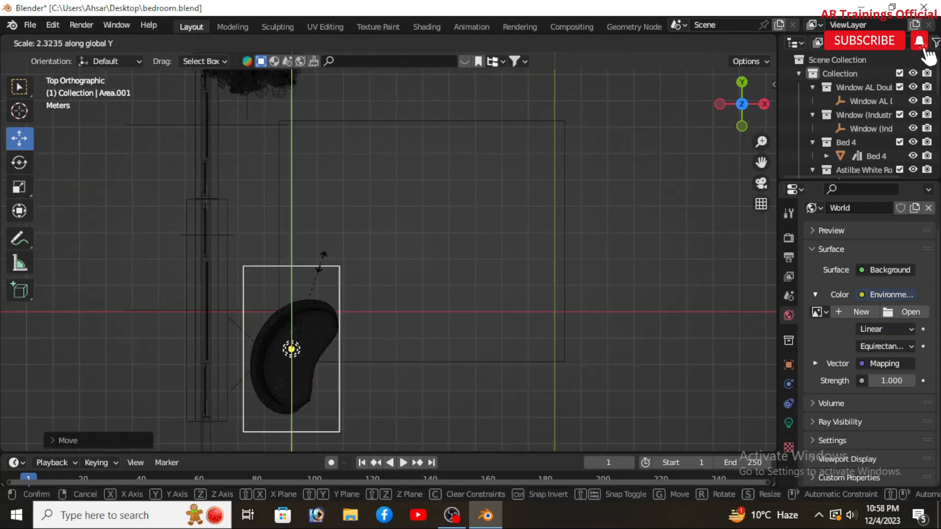
pyautogui.click(322, 275)
pyautogui.scroll(-1, 361, 259)
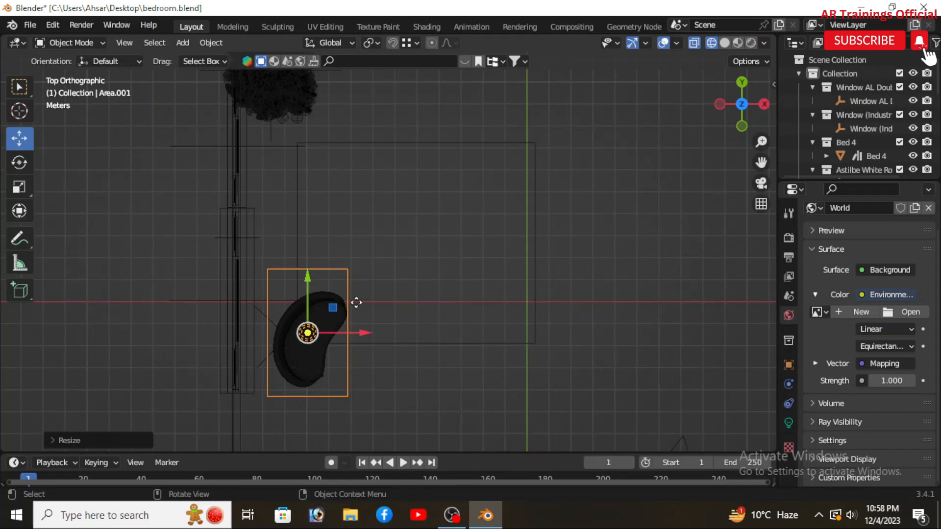
pyautogui.scroll(-1, 353, 302)
pyautogui.keyDown('shift'); pyautogui.moveTo(465, 291); pyautogui.dragTo(409, 327, button='middle'); pyautogui.keyUp('shift')
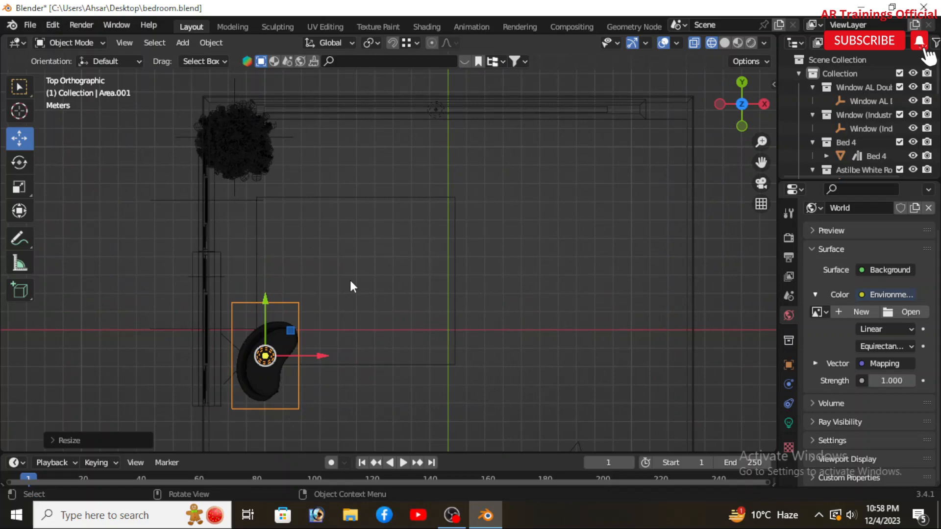
# Step: Make the selected camera the active scene camera and select the area light above the sofa in its view
pyautogui.click(386, 189)
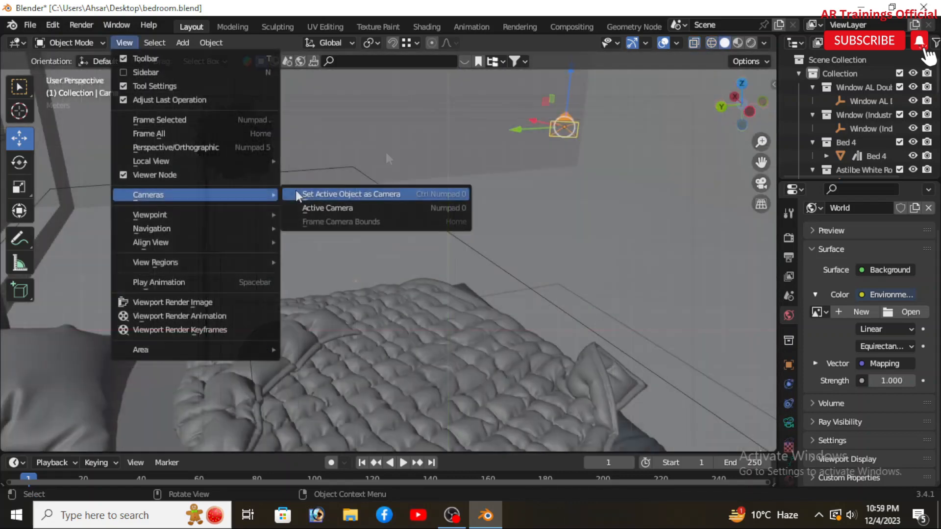
pyautogui.click(296, 192)
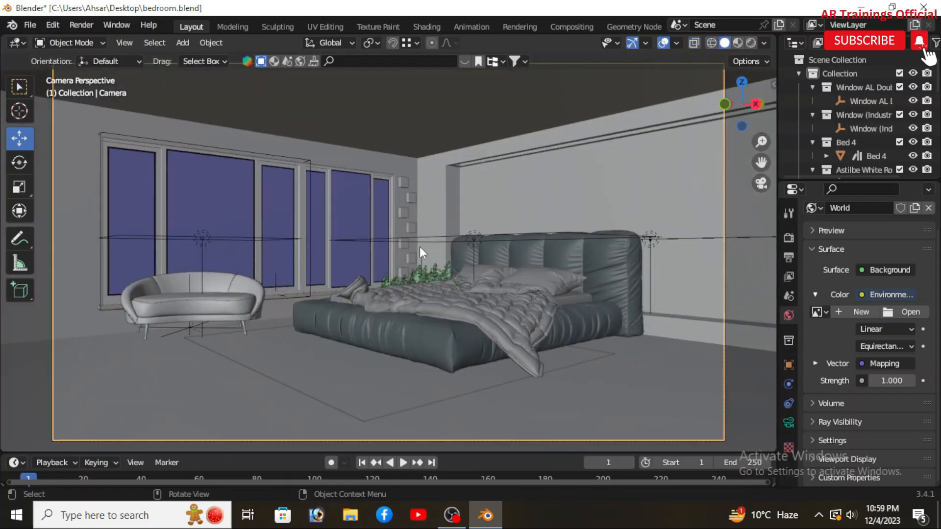
pyautogui.click(428, 234)
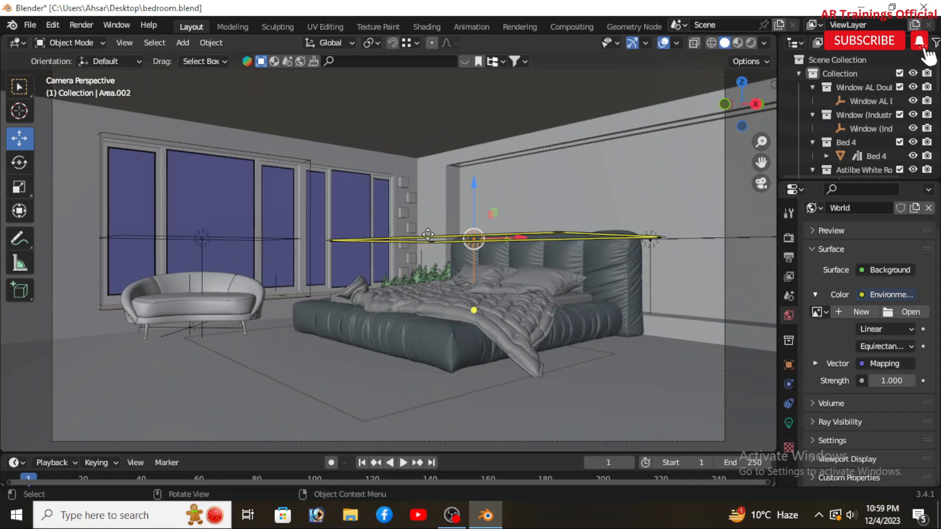
pyautogui.click(522, 152)
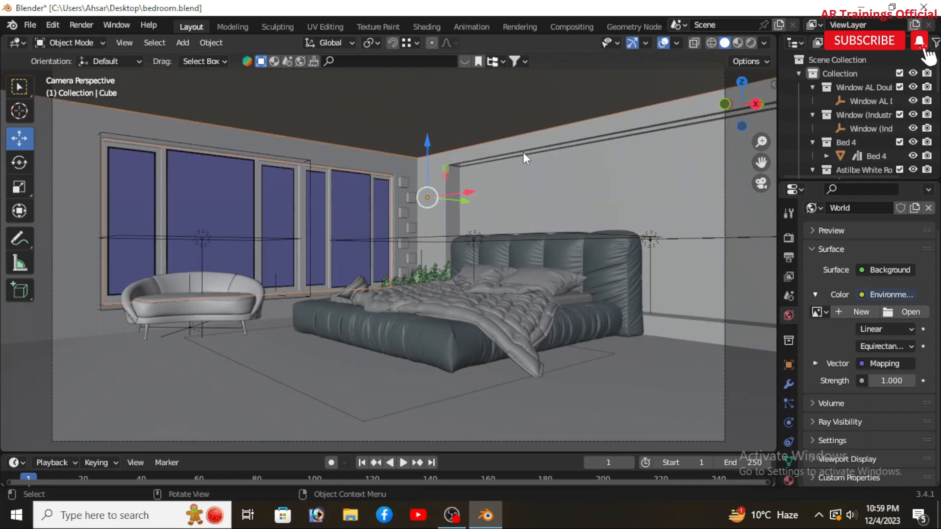
pyautogui.click(166, 235)
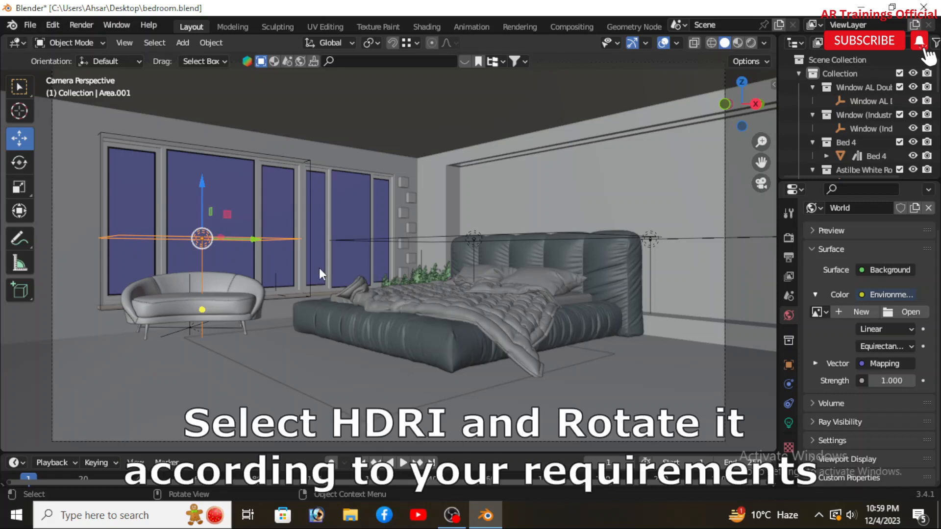
pyautogui.scroll(-2, 319, 268)
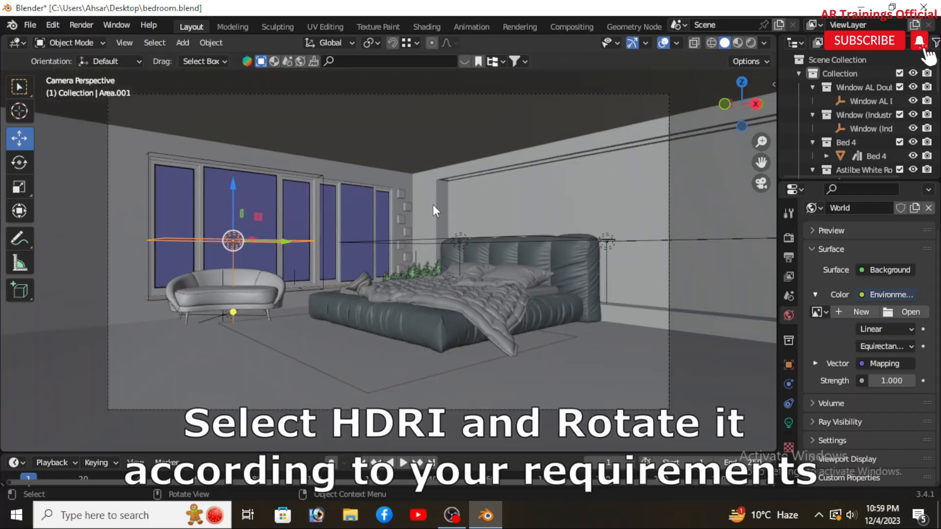
# Step: Set the world background color source to Environment Texture
pyautogui.click(788, 213)
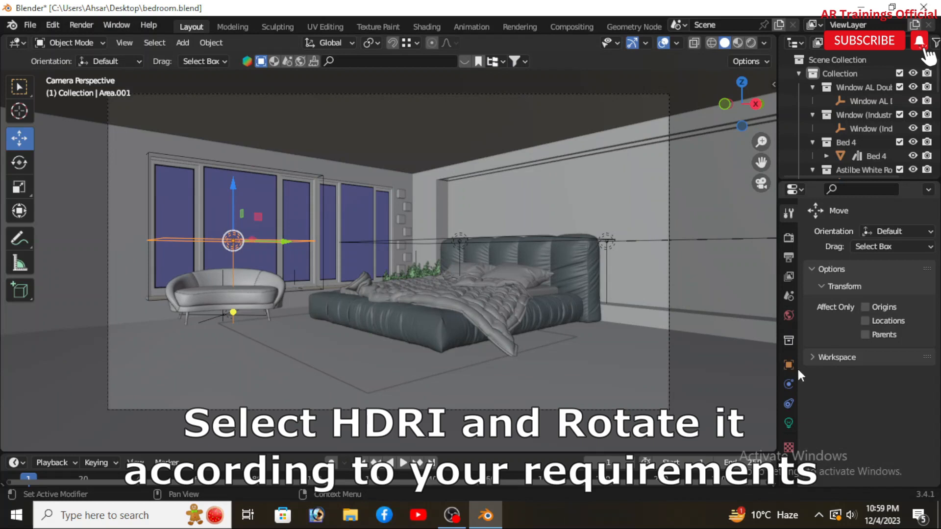
pyautogui.click(788, 314)
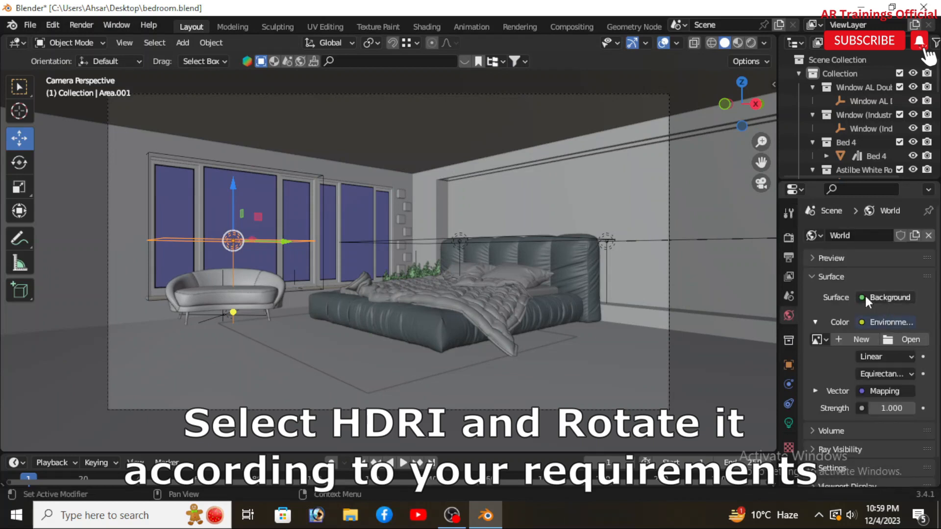
pyautogui.click(862, 322)
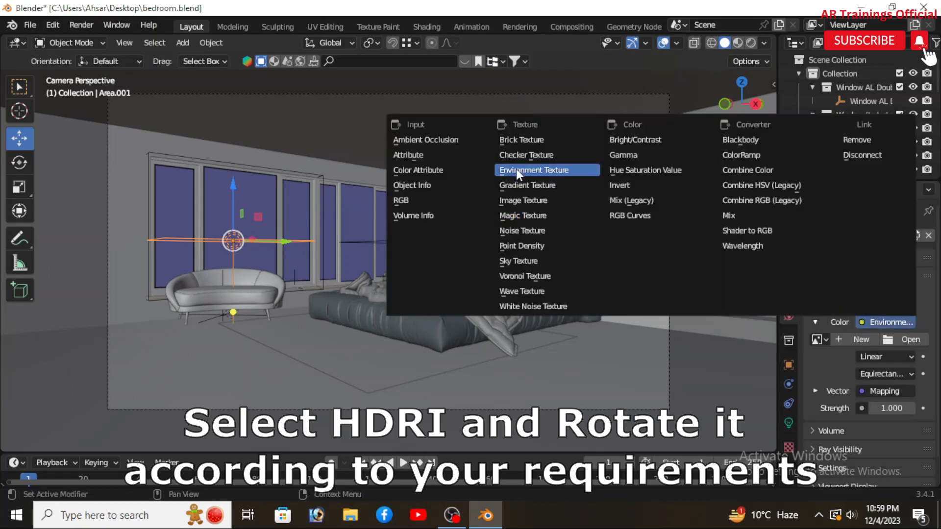
pyautogui.click(546, 170)
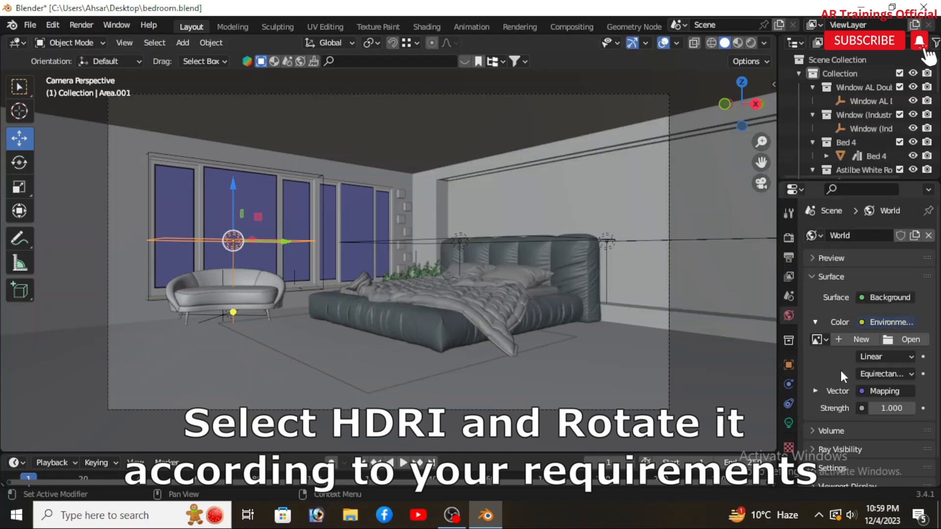
# Step: Load HDRI 47.hdr from the HDRI 47 folder in Downloads as the world environment image
pyautogui.click(900, 340)
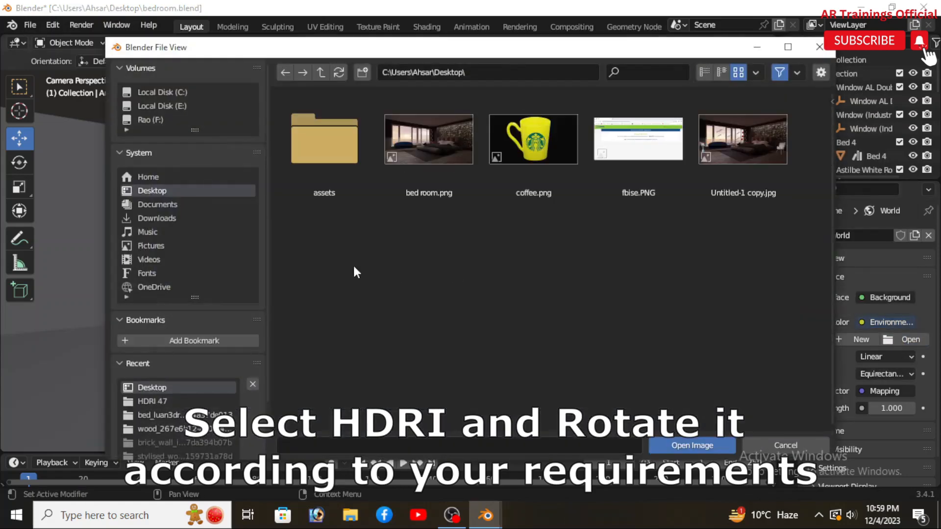
pyautogui.click(146, 217)
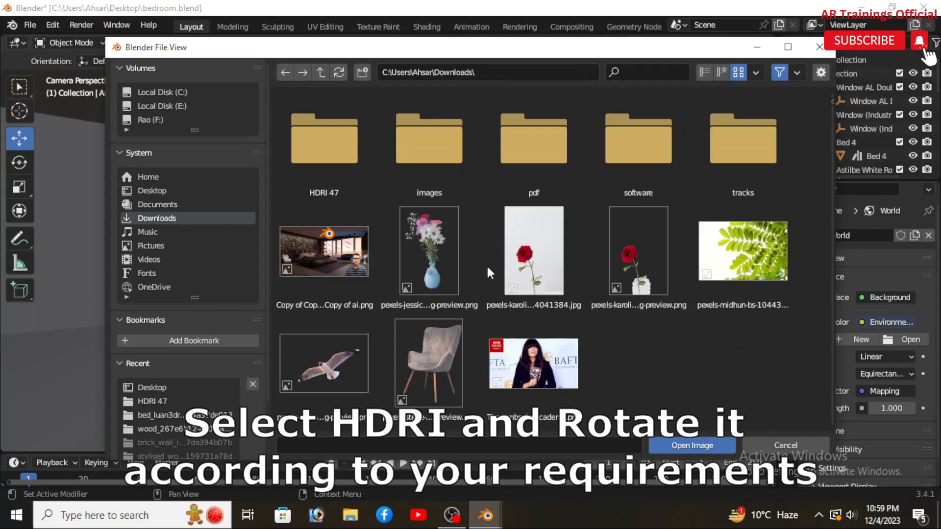
pyautogui.doubleClick(338, 164)
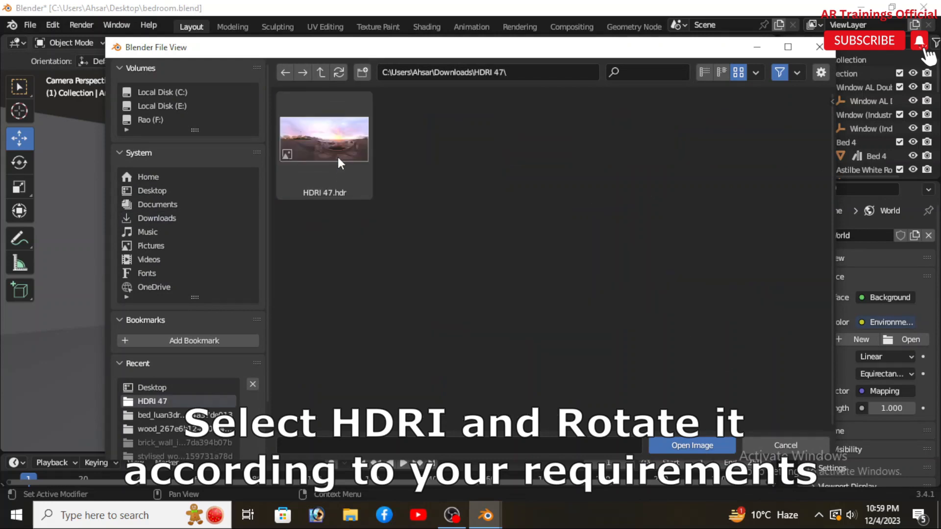
pyautogui.click(339, 158)
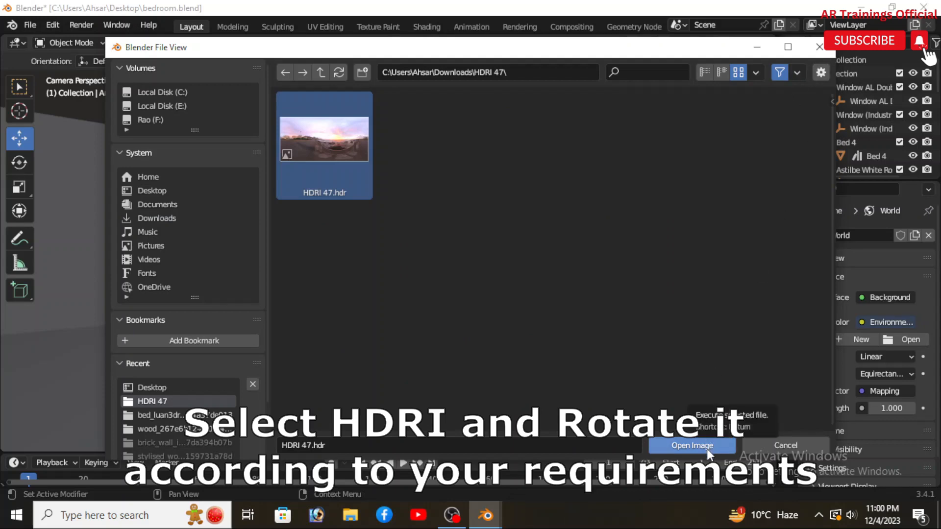
pyautogui.click(683, 443)
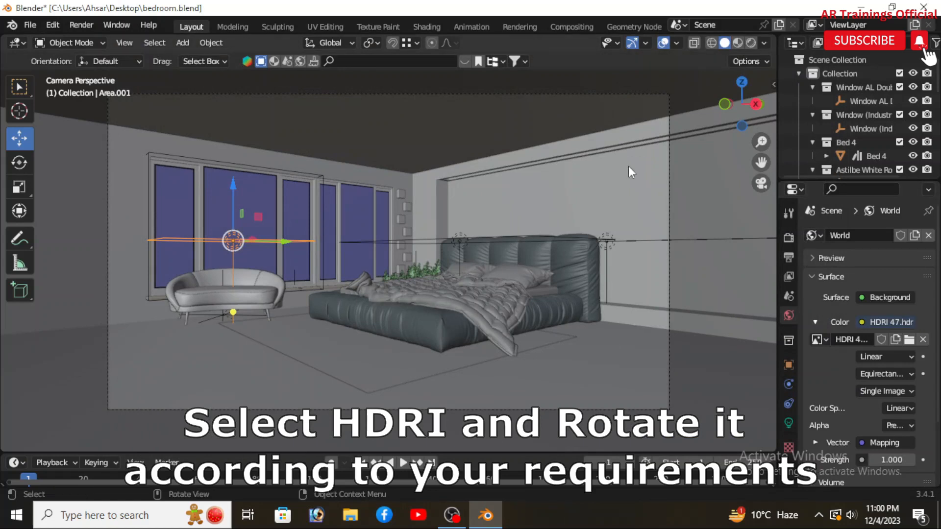
# Step: Split the 3D viewport into two side-by-side areas and make the new one a Shader Editor showing the World nodes
pyautogui.moveTo(767, 43); pyautogui.dragTo(382, 212)
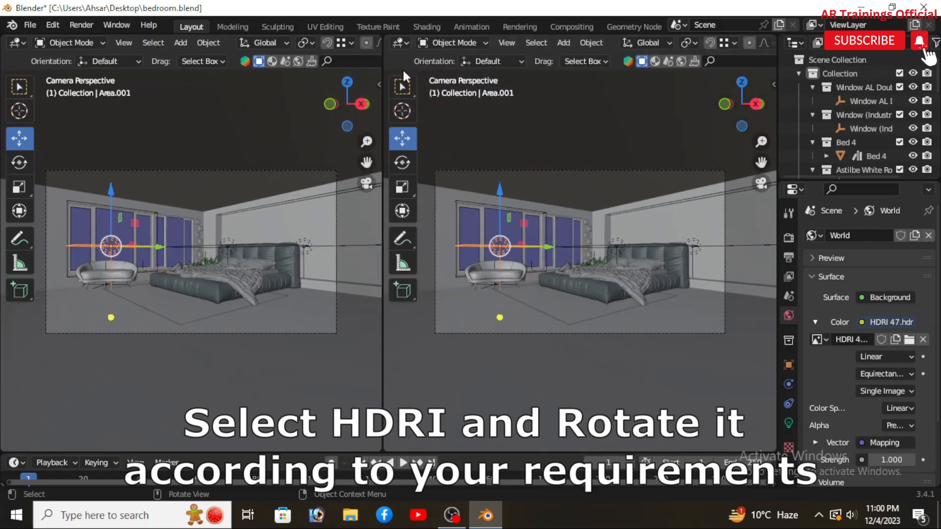
pyautogui.click(407, 44)
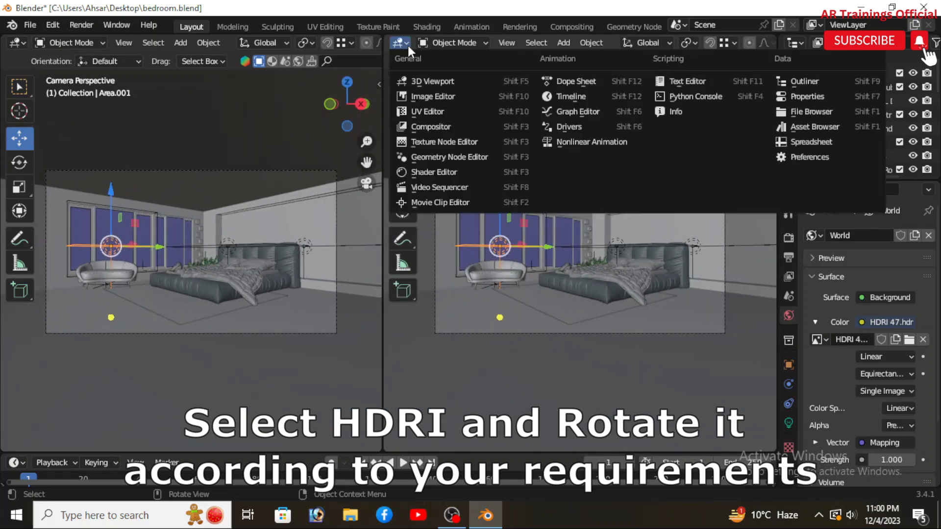
pyautogui.click(440, 172)
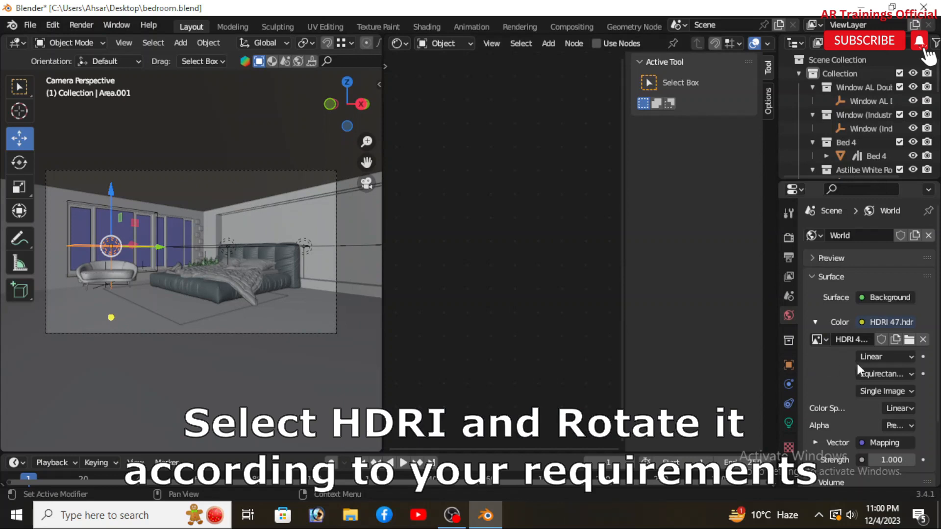
pyautogui.click(460, 45)
pyautogui.click(452, 74)
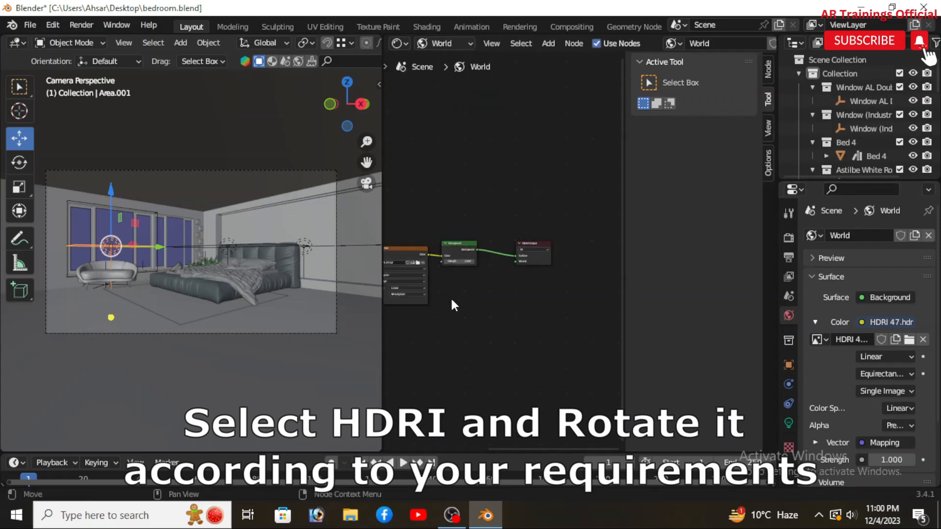
# Step: Clear the mapping connection from the HDRI 47.hdr texture node and widen the Shader Editor to make room around the world nodes
pyautogui.scroll(4, 455, 281)
pyautogui.scroll(-3, 455, 269)
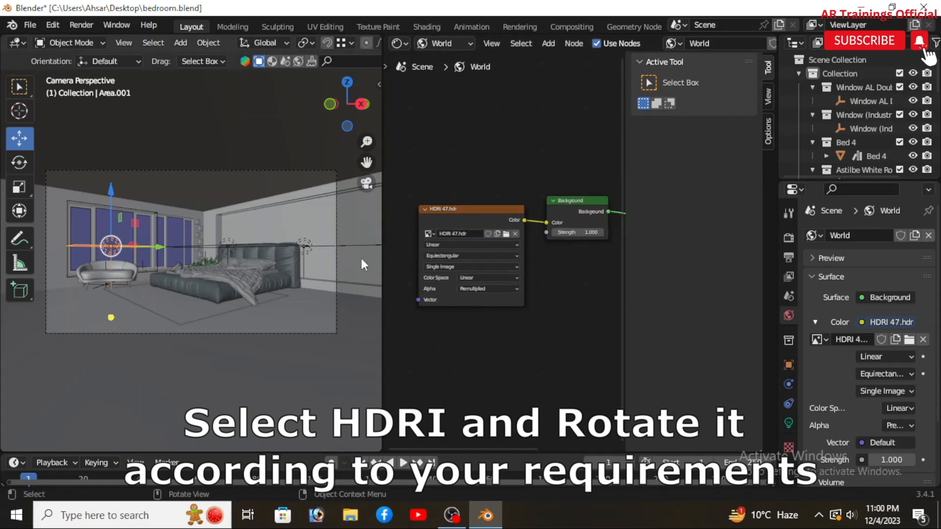
pyautogui.moveTo(326, 235); pyautogui.dragTo(252, 234)
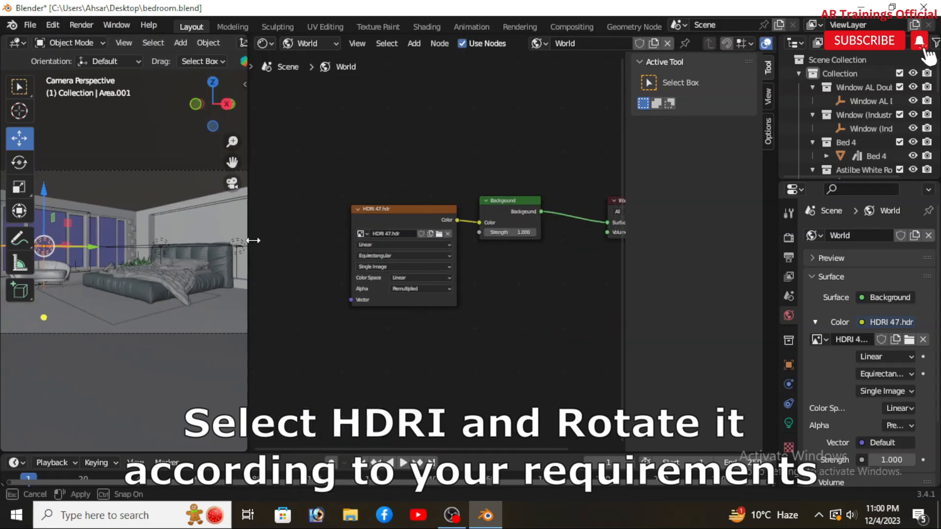
pyautogui.scroll(1, 330, 248)
pyautogui.scroll(-1, 331, 248)
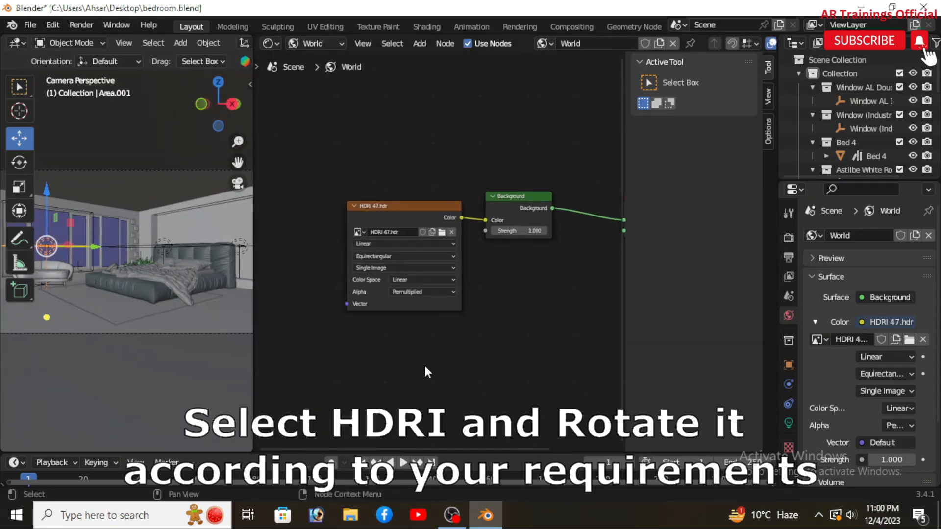
pyautogui.scroll(-1, 409, 344)
pyautogui.moveTo(410, 344); pyautogui.dragTo(445, 337, button='middle')
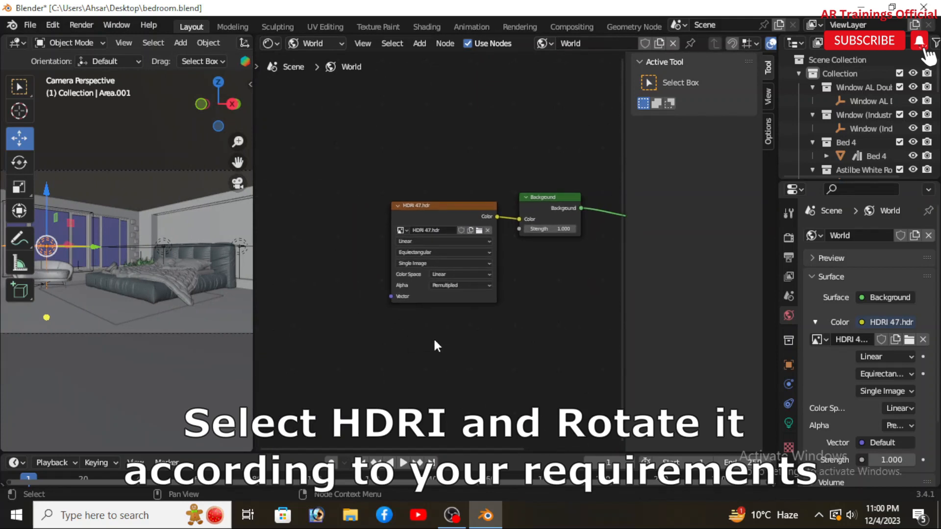
# Step: Add a Texture Coordinate node beside the HDRI 47.hdr texture node, leaving a gap between them
pyautogui.hotkey('shift', 'a')
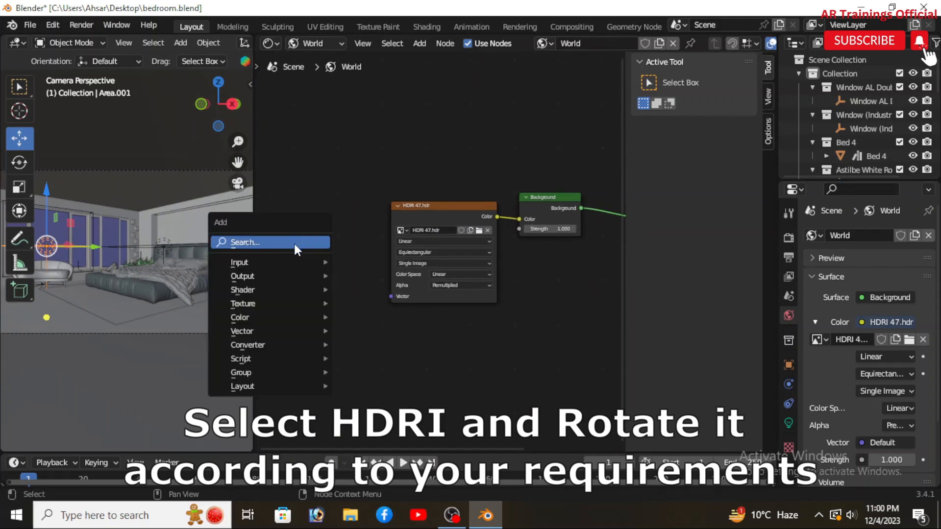
pyautogui.click(294, 243)
pyautogui.write('tex')
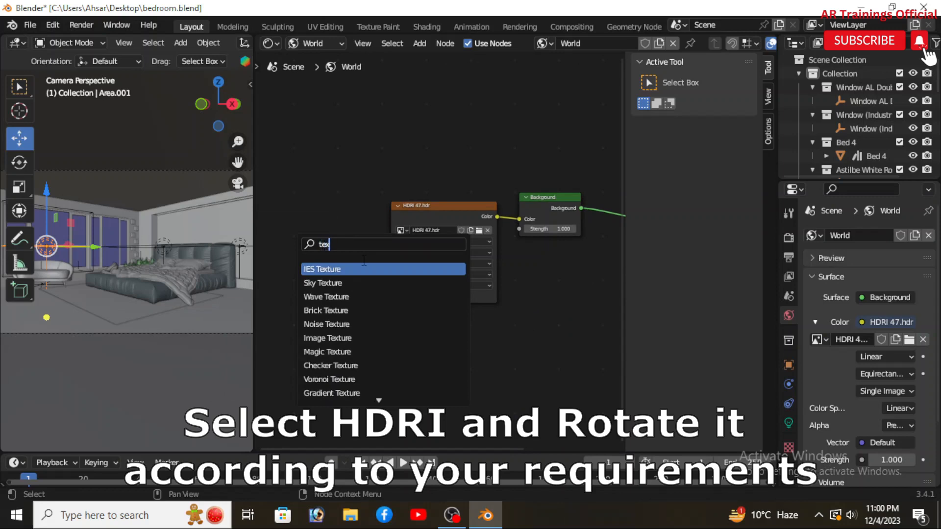
pyautogui.write('ture c')
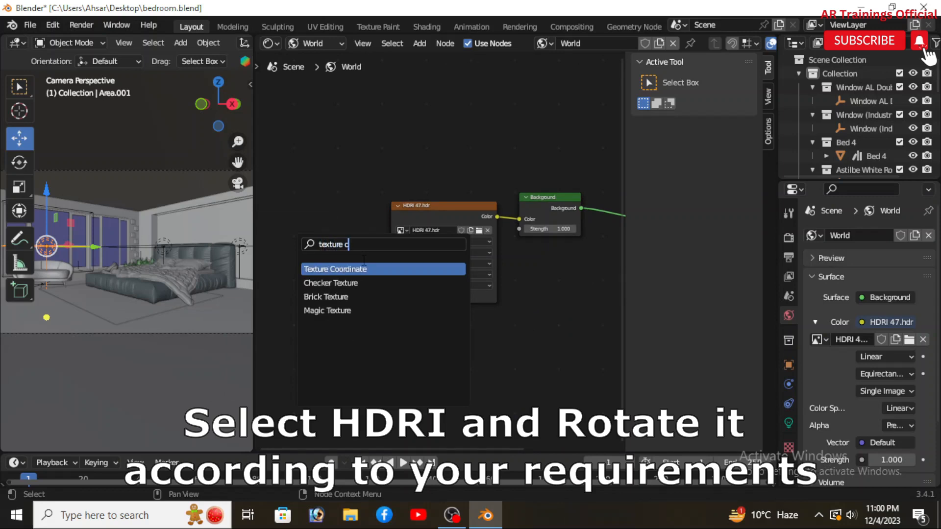
pyautogui.click(371, 268)
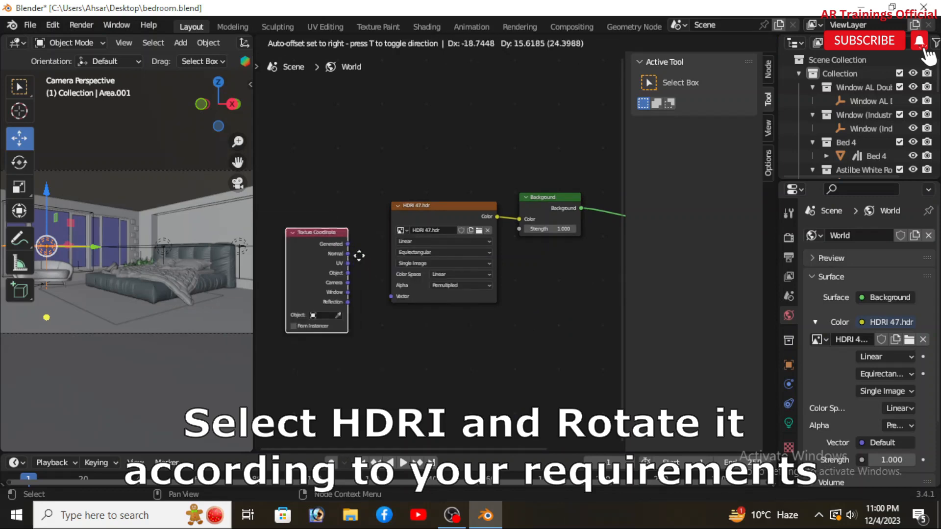
pyautogui.click(331, 224)
pyautogui.moveTo(347, 336); pyautogui.dragTo(406, 341, button='middle')
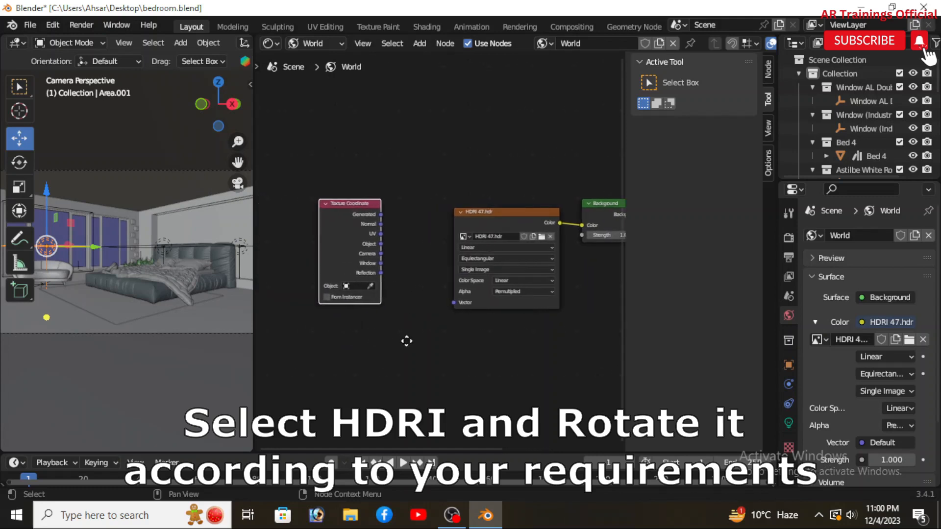
# Step: Add a Mapping node between the Texture Coordinate and HDRI 47.hdr nodes and spread the nodes apart
pyautogui.click(377, 216)
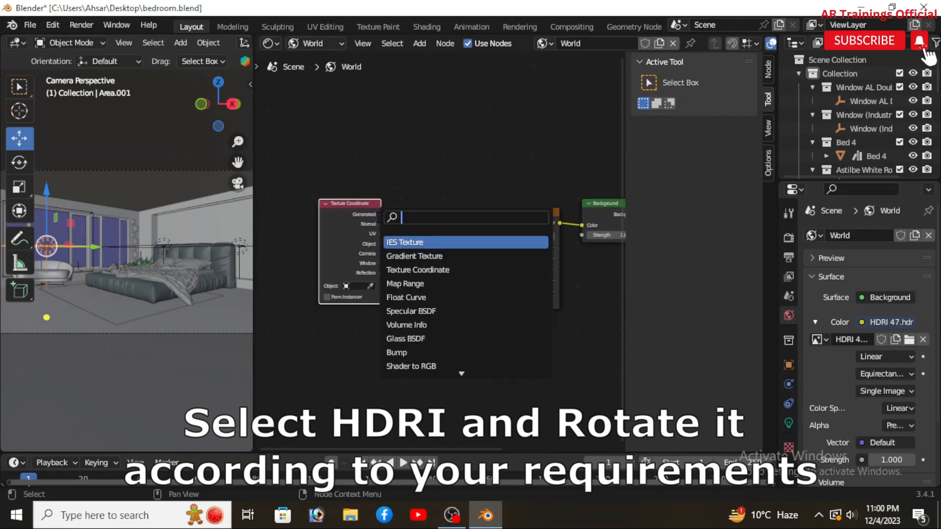
pyautogui.write('mapp')
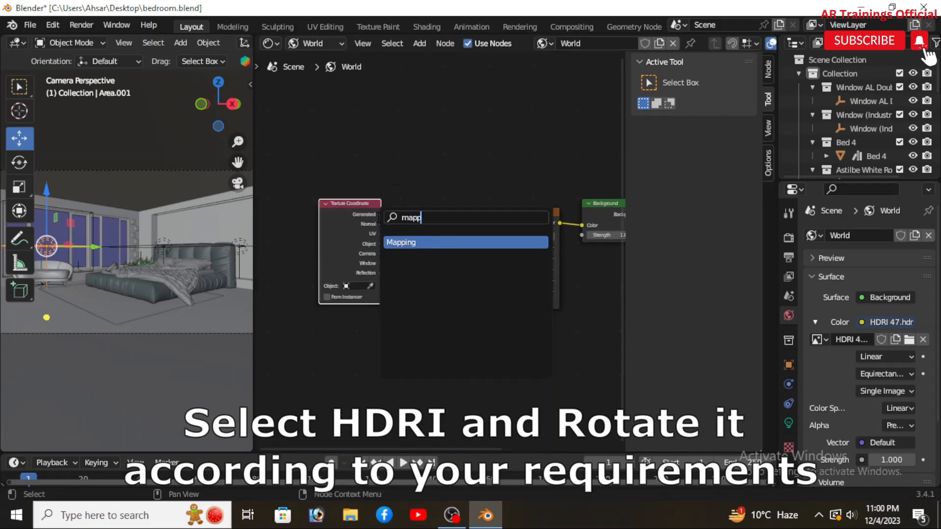
pyautogui.click(420, 242)
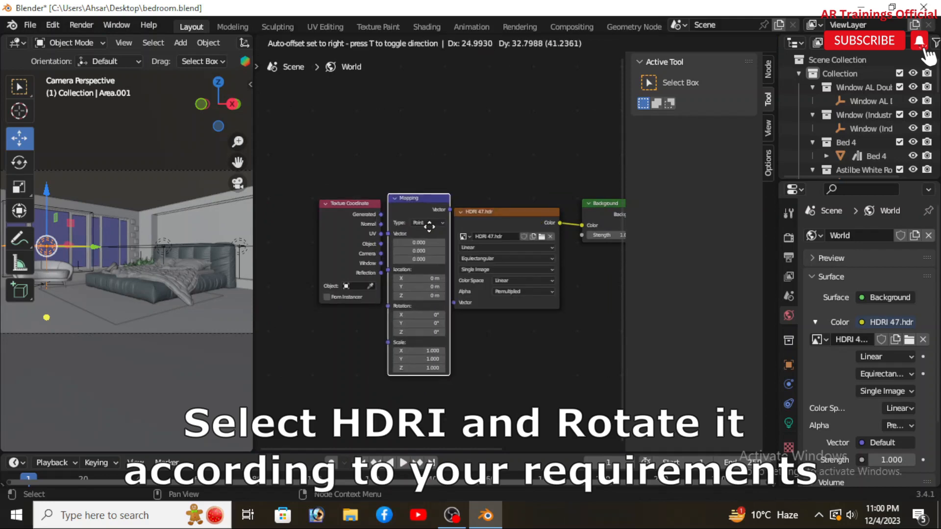
pyautogui.click(428, 193)
pyautogui.moveTo(354, 209); pyautogui.dragTo(310, 188)
pyautogui.moveTo(399, 164); pyautogui.dragTo(379, 162)
# Step: Link Texture Coordinate's Generated output to Mapping's Vector input, and Mapping's Vector output to the HDRI 47.hdr texture
pyautogui.scroll(2, 321, 212)
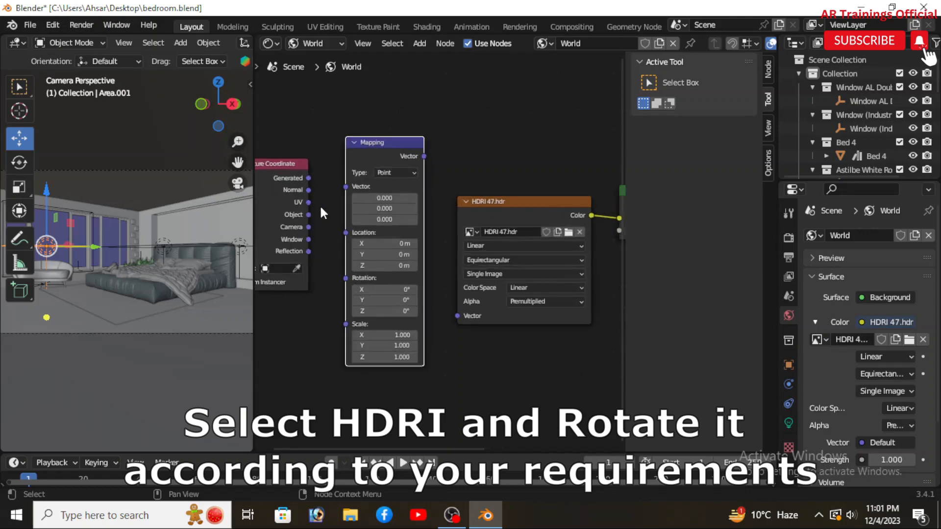
pyautogui.moveTo(308, 177); pyautogui.dragTo(346, 186)
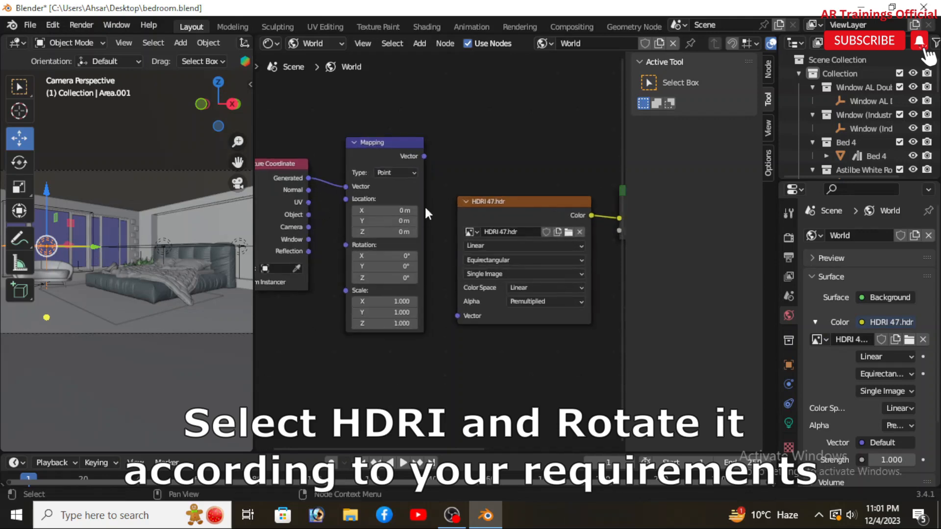
pyautogui.scroll(1, 348, 199)
pyautogui.moveTo(421, 131); pyautogui.dragTo(450, 188)
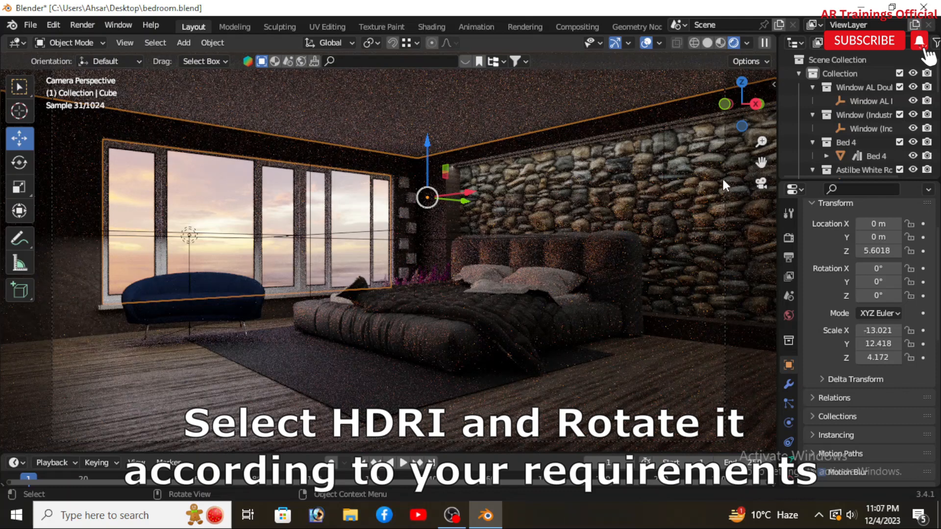
pyautogui.click(723, 182)
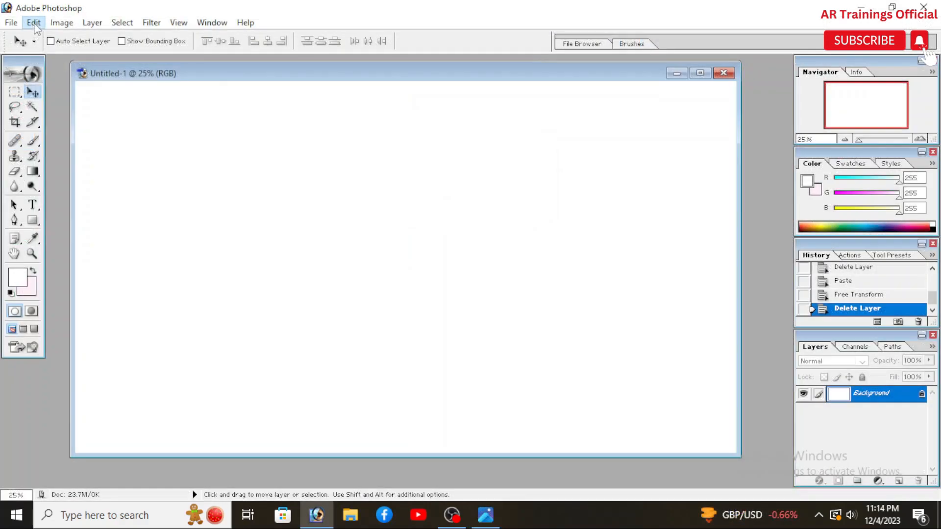
pyautogui.click(34, 22)
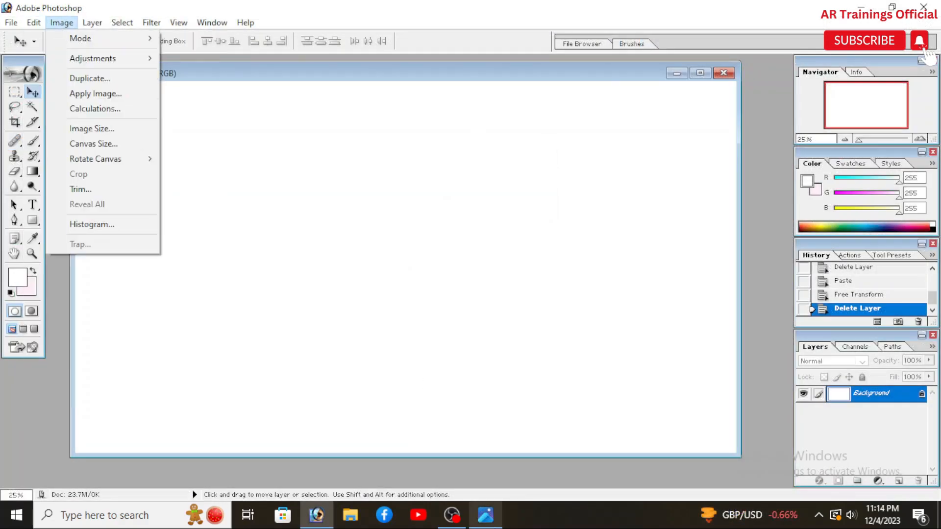
# Step: Copy the bed room.png render from the Photos viewer and paste it into the Untitled-1 document in Photoshop
pyautogui.click(485, 514)
pyautogui.rightClick(409, 209)
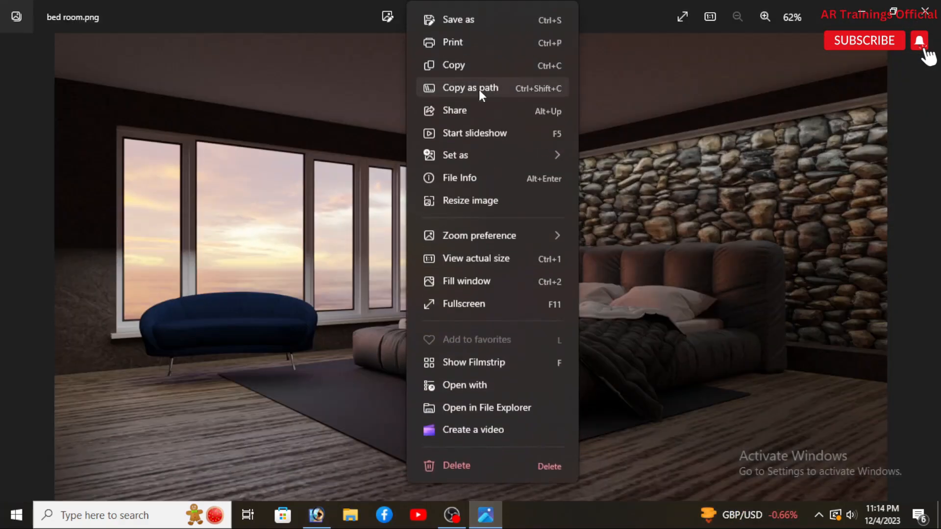
pyautogui.click(466, 71)
pyautogui.click(316, 514)
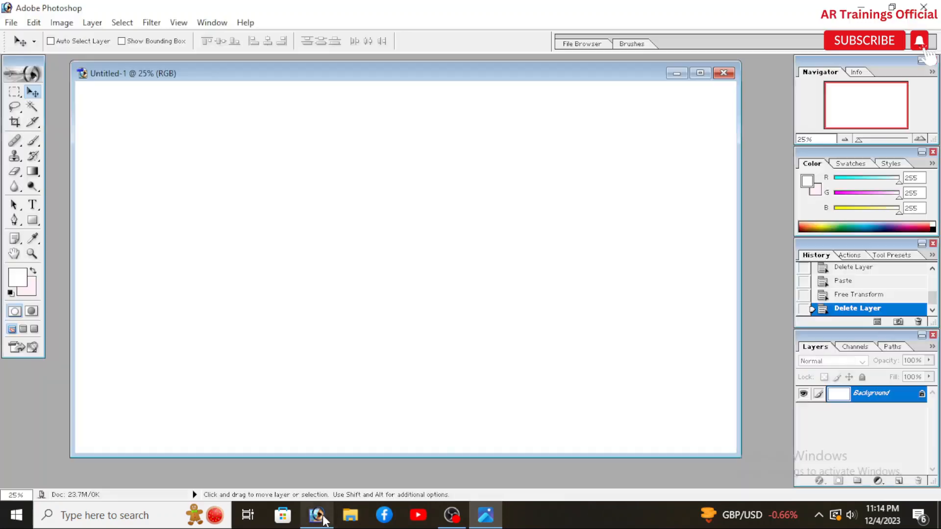
pyautogui.click(33, 23)
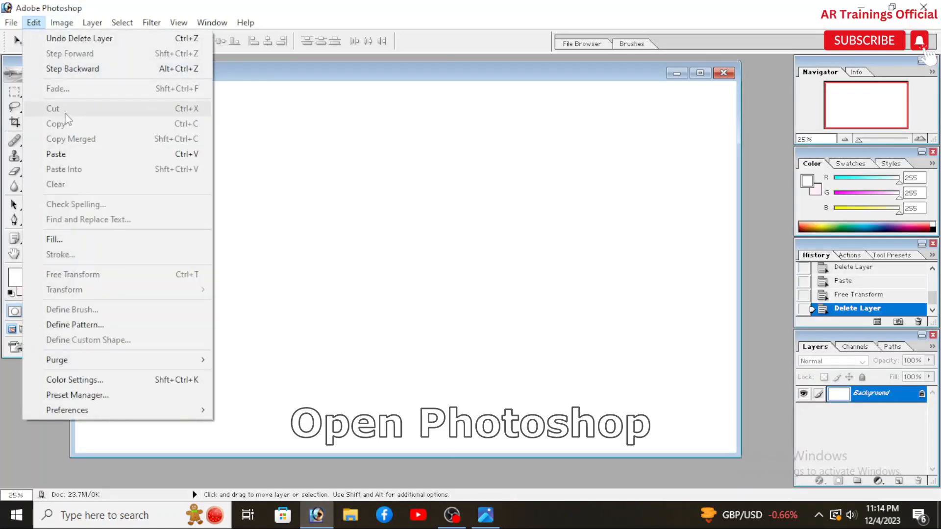
pyautogui.click(80, 149)
# Step: Free-transform the pasted render to 200% width and height so it fills the whole canvas
pyautogui.hotkey('ctrl', 't')
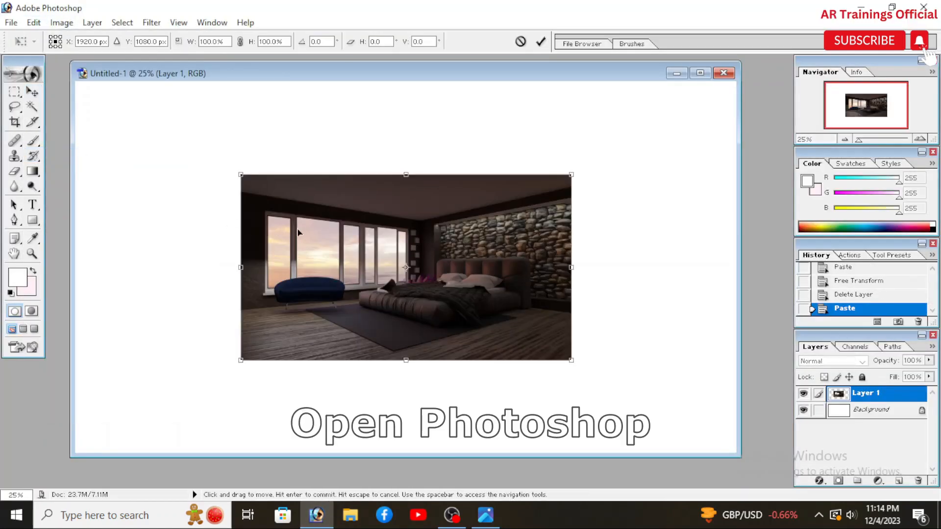
pyautogui.moveTo(304, 234); pyautogui.dragTo(140, 143)
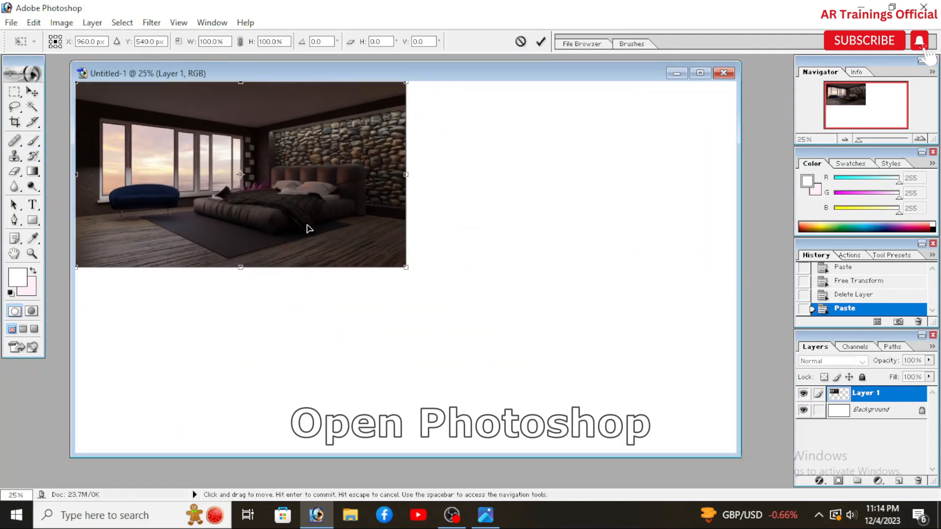
pyautogui.moveTo(406, 267); pyautogui.dragTo(736, 453)
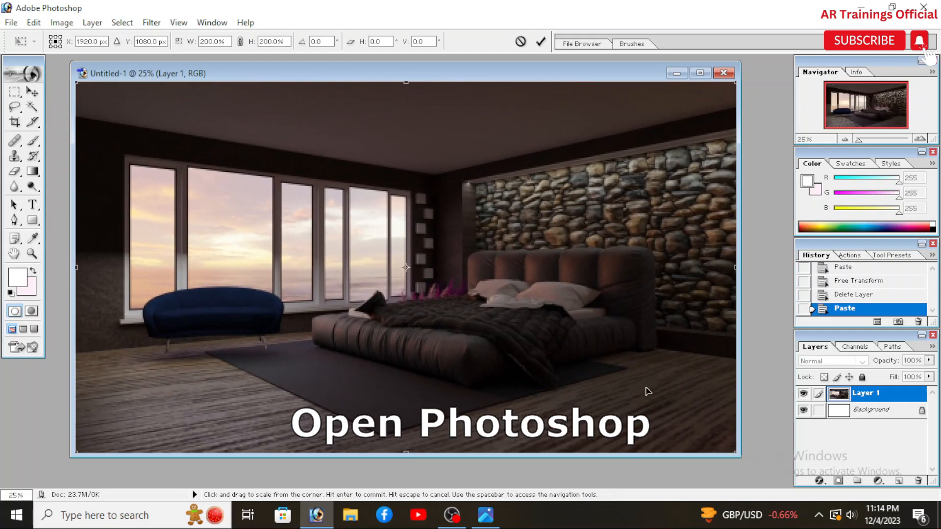
pyautogui.press('Return')
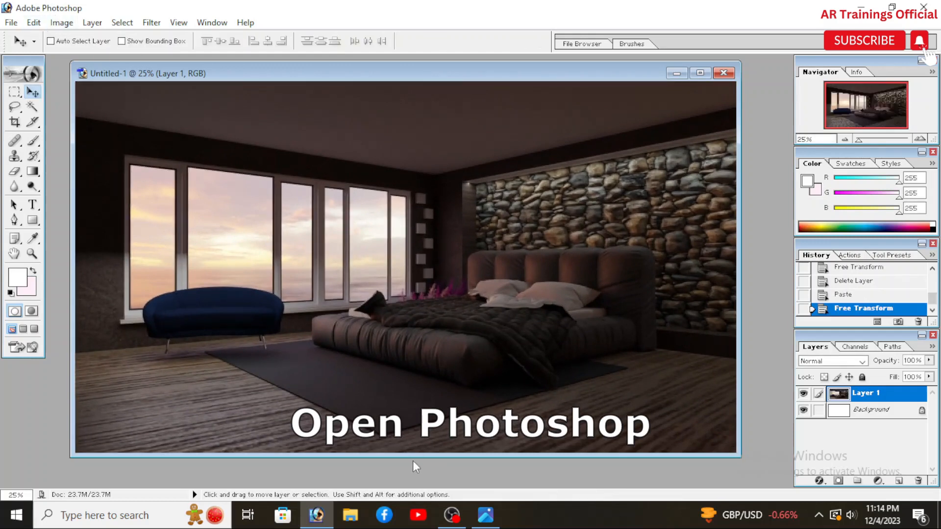
# Step: Open the flying seagull image from the Downloads folder in the photo viewer and copy it
pyautogui.click(350, 515)
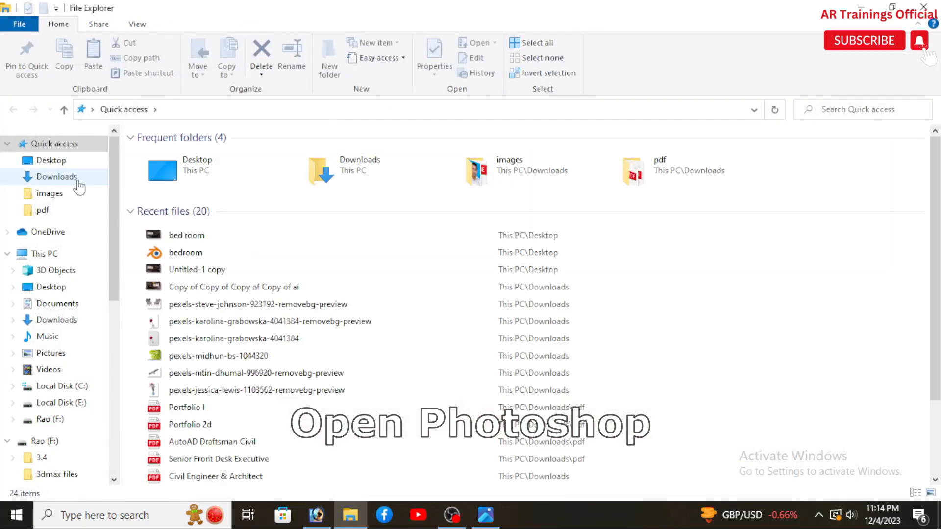
pyautogui.click(77, 179)
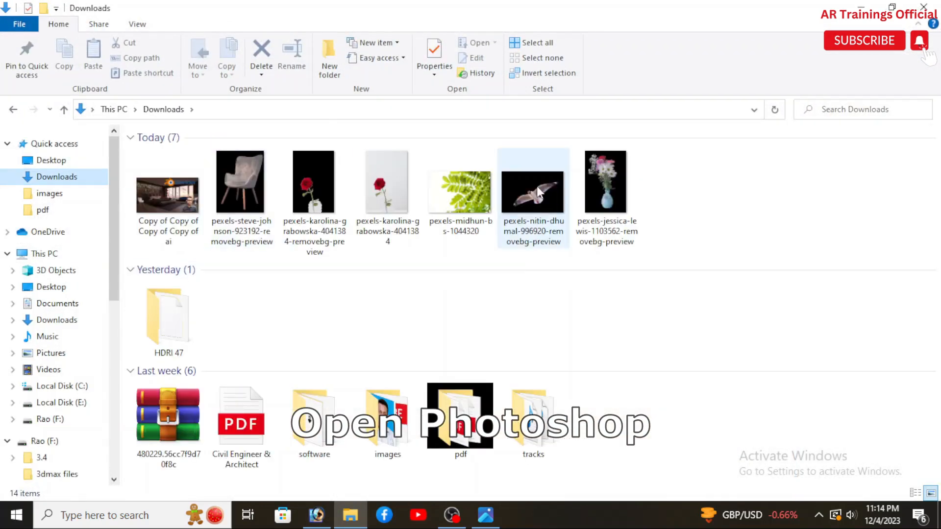
pyautogui.doubleClick(536, 186)
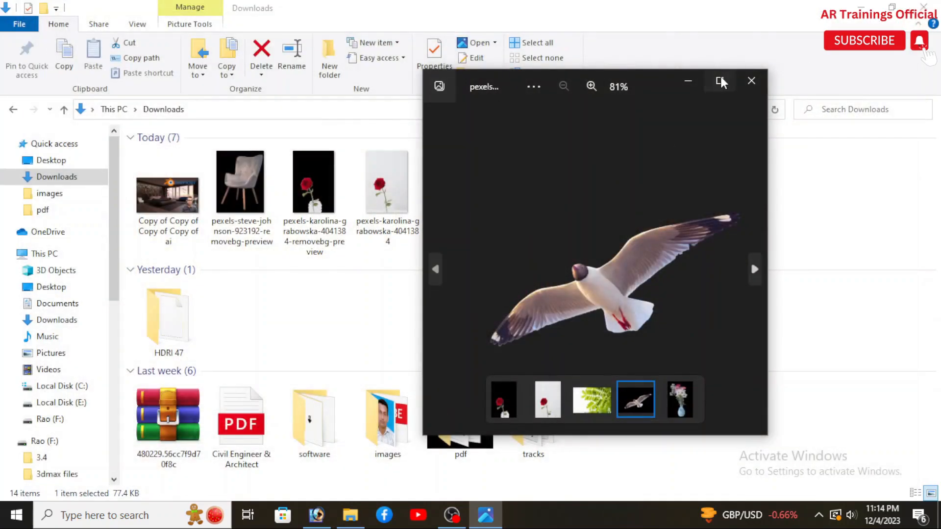
pyautogui.click(719, 80)
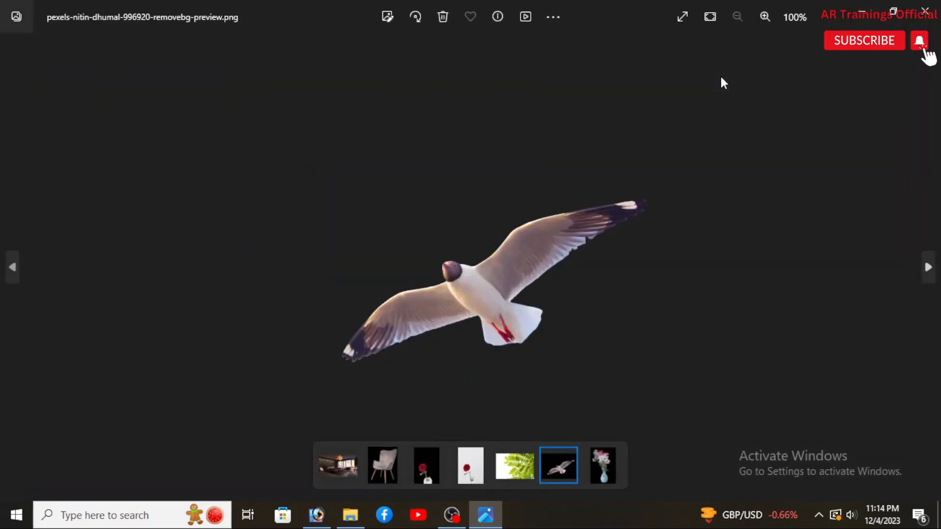
pyautogui.rightClick(522, 231)
pyautogui.click(586, 68)
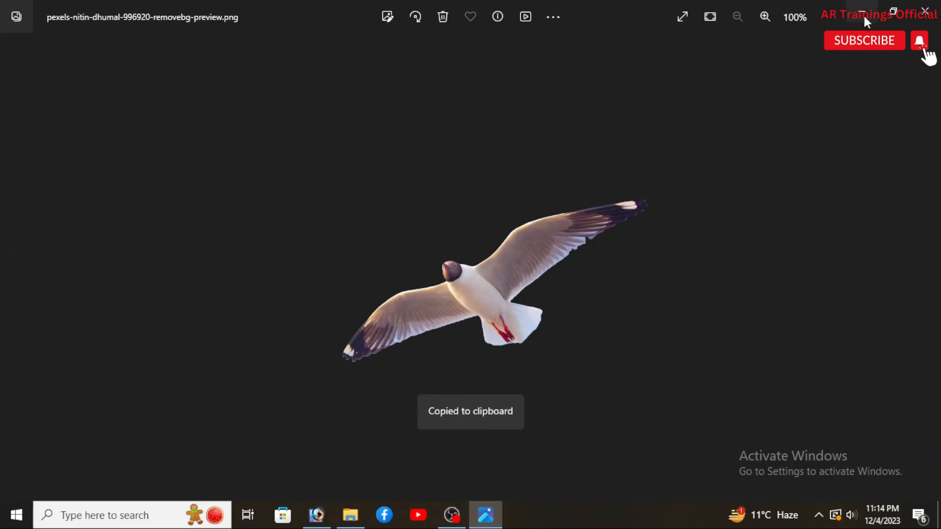
# Step: Paste the seagull image into the Photoshop bedroom document and move it over the windows
pyautogui.click(316, 515)
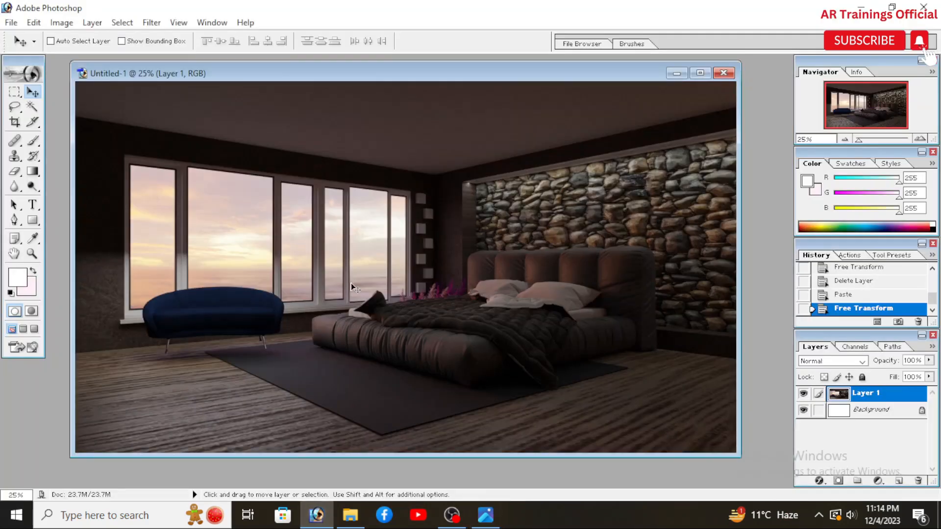
pyautogui.click(33, 23)
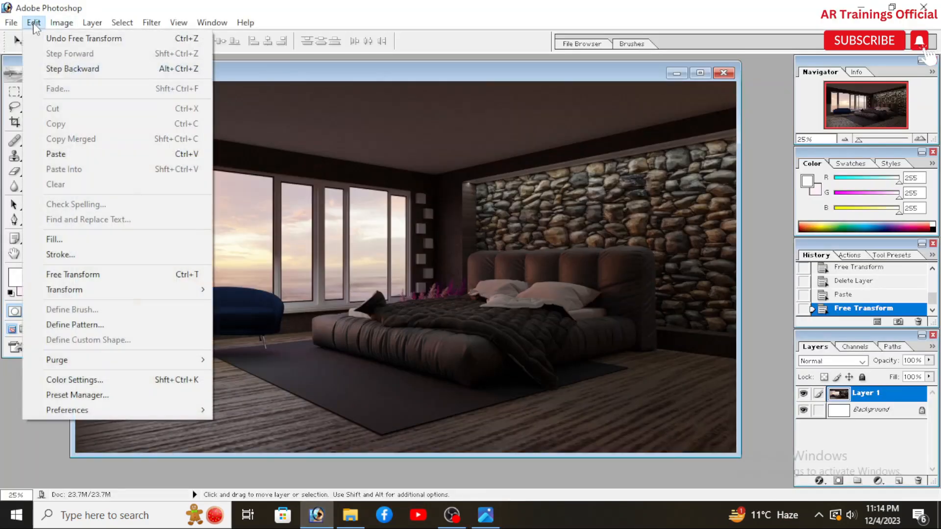
pyautogui.click(68, 155)
pyautogui.moveTo(413, 267); pyautogui.dragTo(323, 251)
# Step: Remove the black background around the seagull using the Magic Wand and clear the selection
pyautogui.click(32, 106)
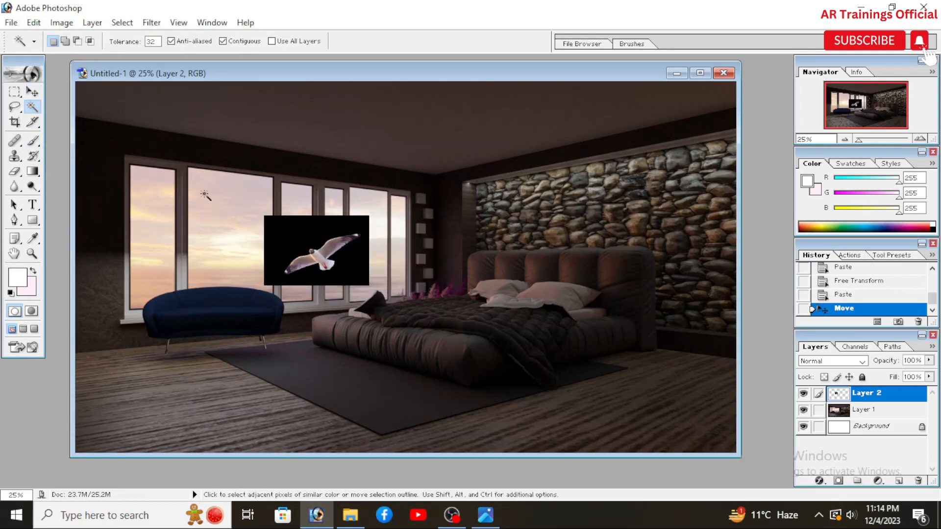
pyautogui.click(277, 228)
pyautogui.press('Delete')
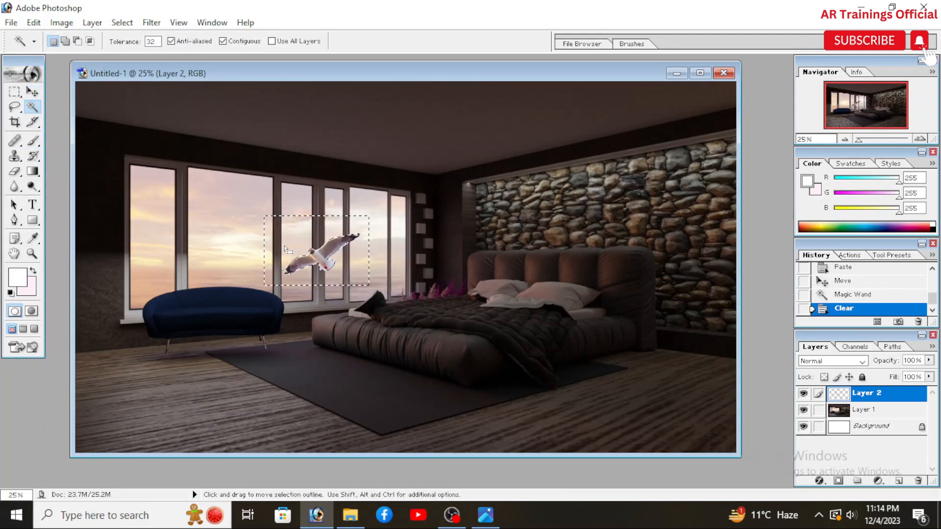
pyautogui.hotkey('ctrl', 'd')
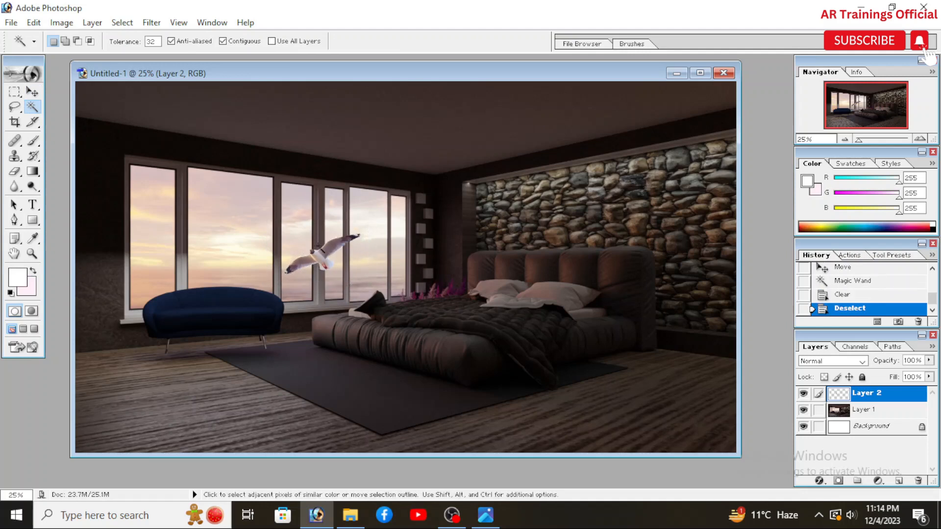
# Step: Place the seagull in the upper sky of the widest window pane, scaled to 75.7% width and 81.4% height
pyautogui.click(32, 91)
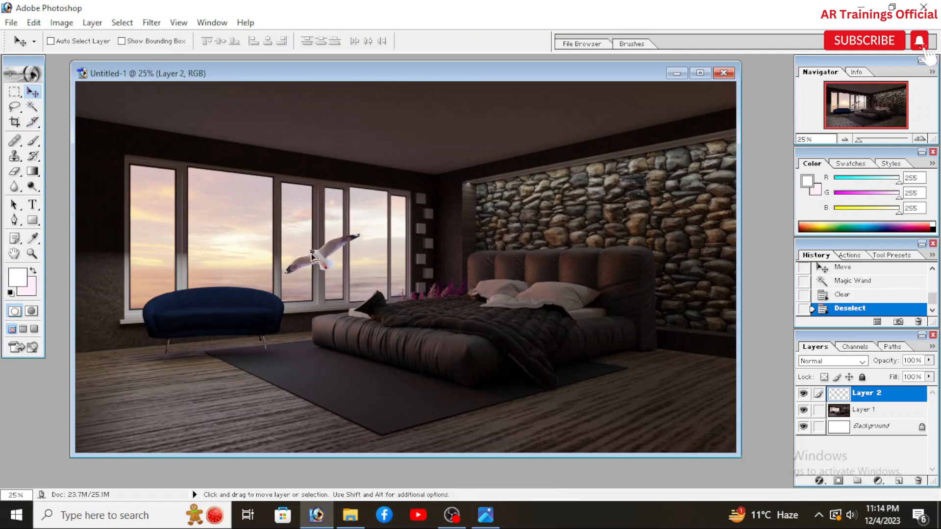
pyautogui.moveTo(314, 257); pyautogui.dragTo(231, 238)
pyautogui.hotkey('ctrl', 't')
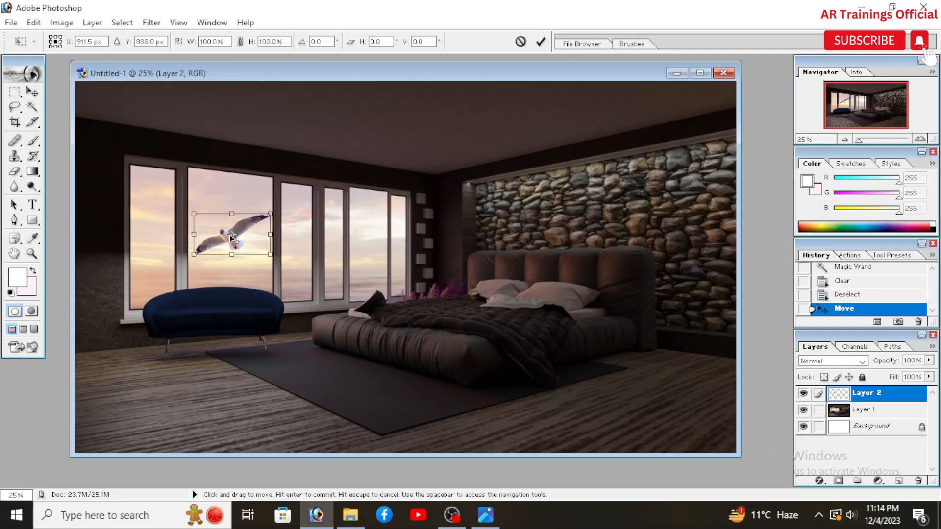
pyautogui.moveTo(270, 214); pyautogui.dragTo(251, 222)
pyautogui.click(33, 93)
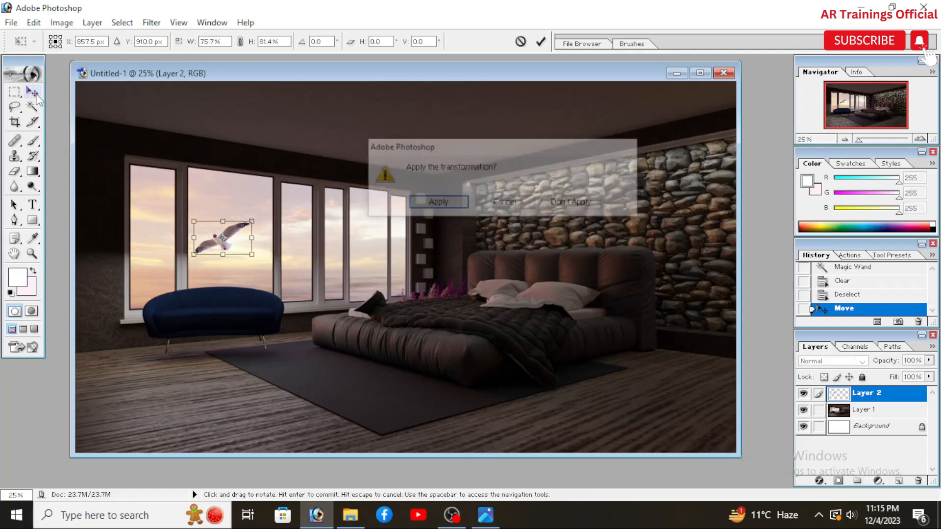
pyautogui.click(436, 201)
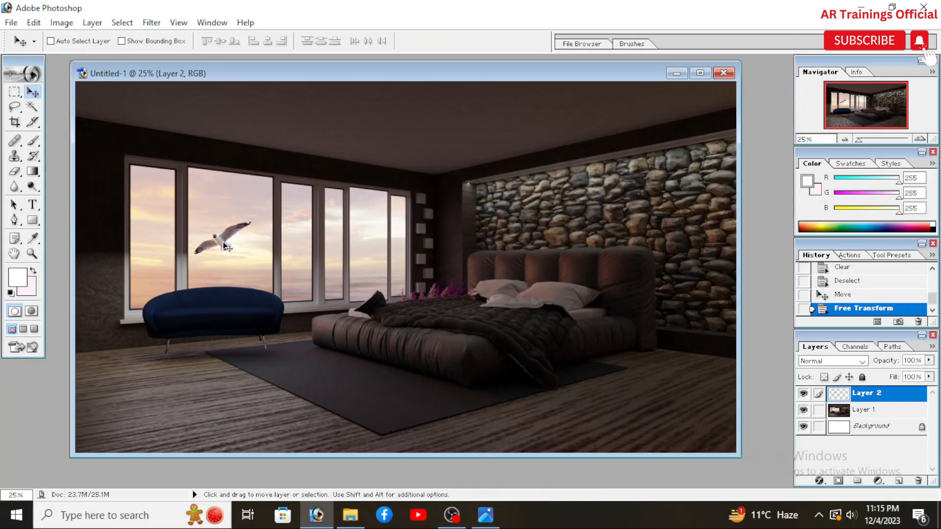
pyautogui.moveTo(224, 244); pyautogui.dragTo(229, 217)
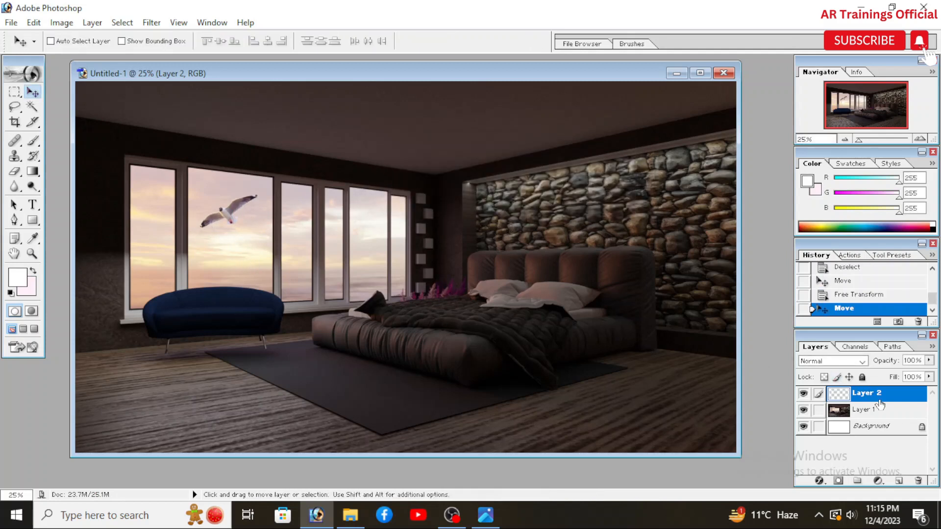
# Step: Duplicate the seagull layer, place the copy below the original in the same window pane, and scale it to 75.1% width and 79.2% height
pyautogui.rightClick(880, 400)
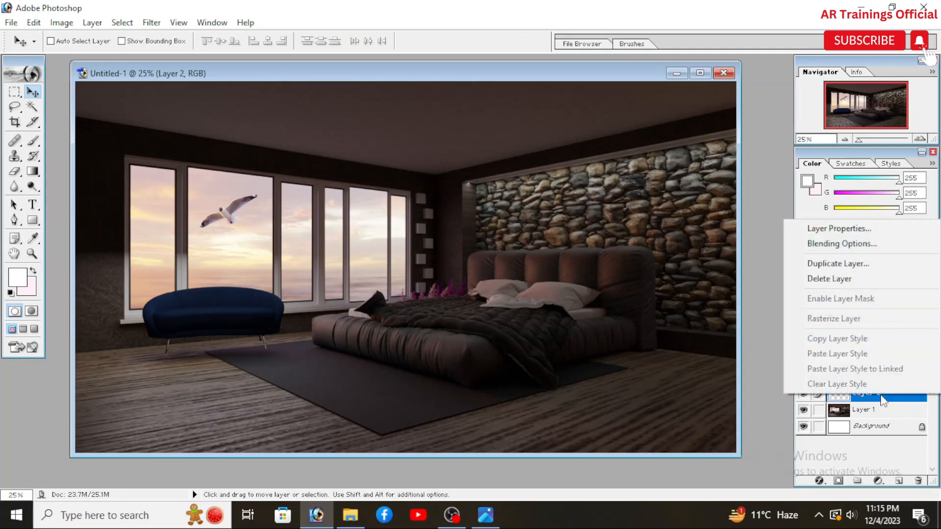
pyautogui.click(861, 264)
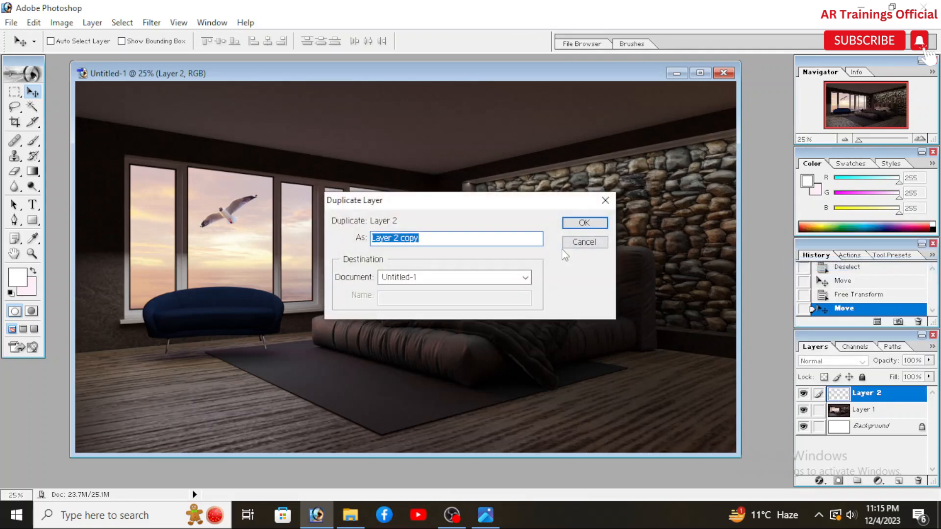
pyautogui.click(583, 223)
pyautogui.moveTo(234, 226); pyautogui.dragTo(241, 261)
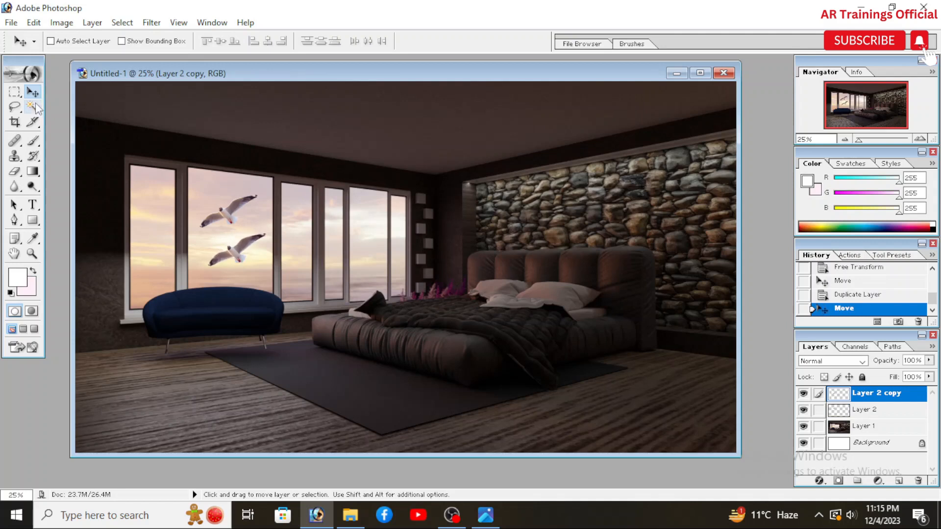
pyautogui.hotkey('ctrl', 't')
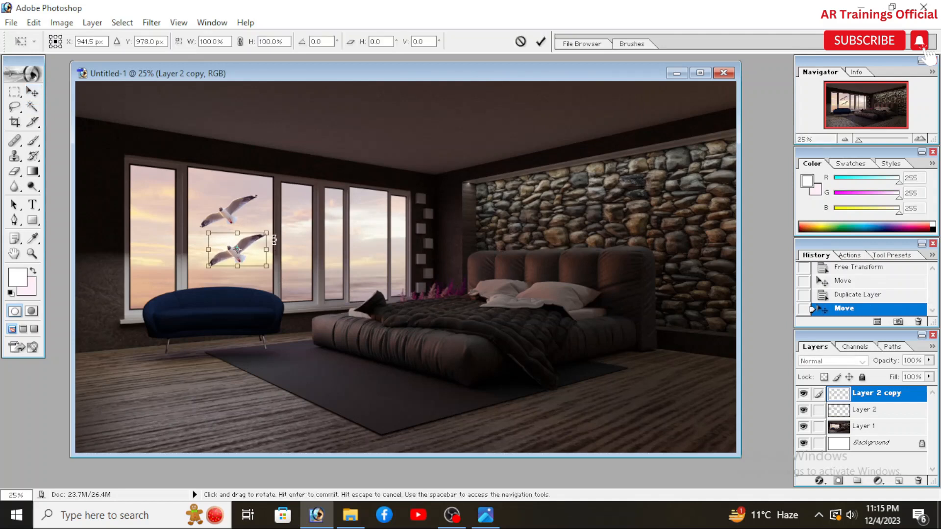
pyautogui.moveTo(266, 234); pyautogui.dragTo(253, 238)
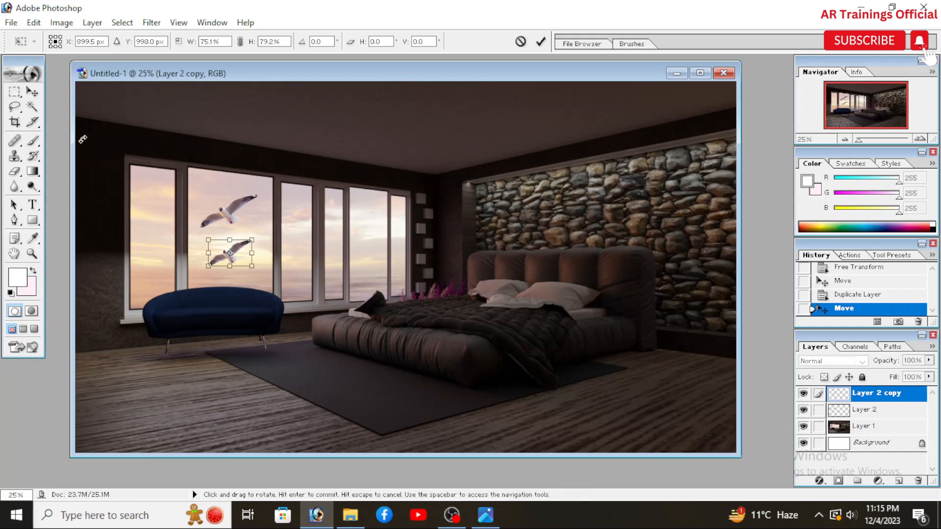
pyautogui.click(32, 93)
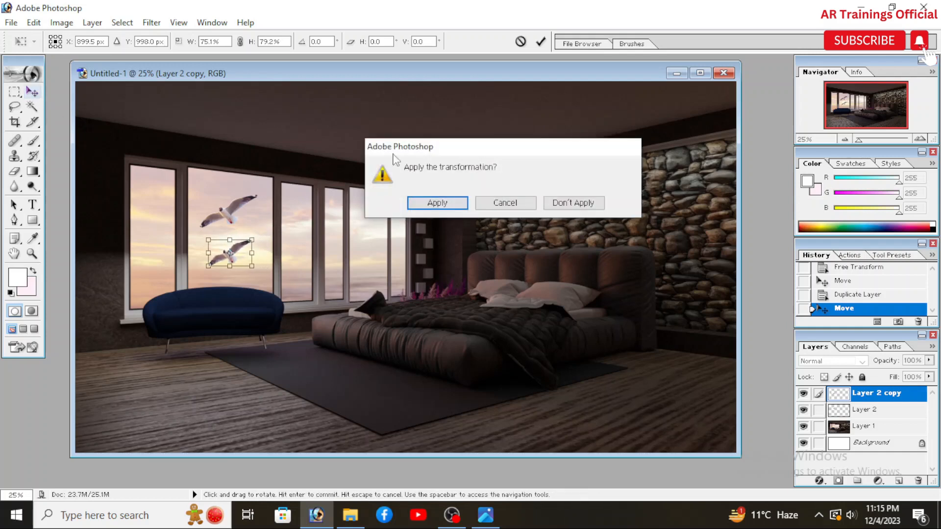
pyautogui.click(440, 205)
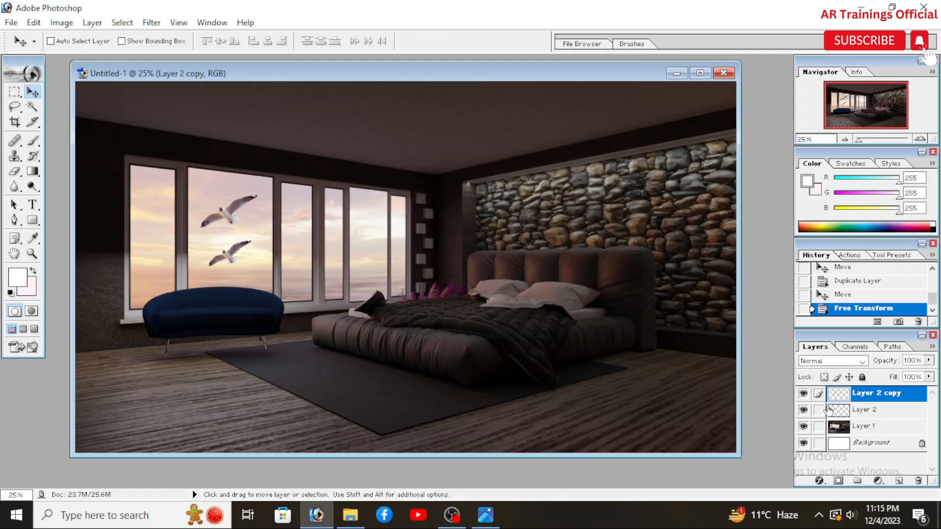
# Step: Duplicate the smaller seagull, scale the copy to 66.8% width and 73.7% height, and place it in the fifth window pane
pyautogui.rightClick(873, 396)
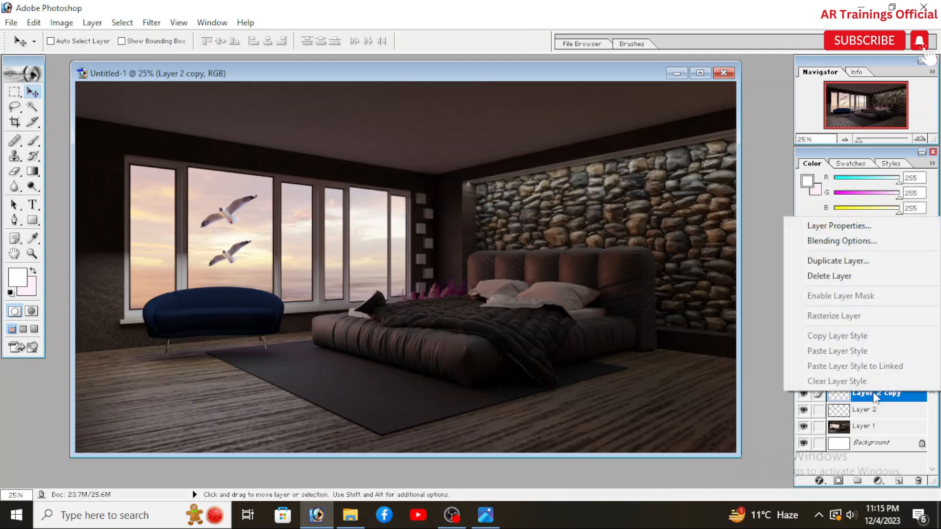
pyautogui.click(846, 264)
pyautogui.click(581, 223)
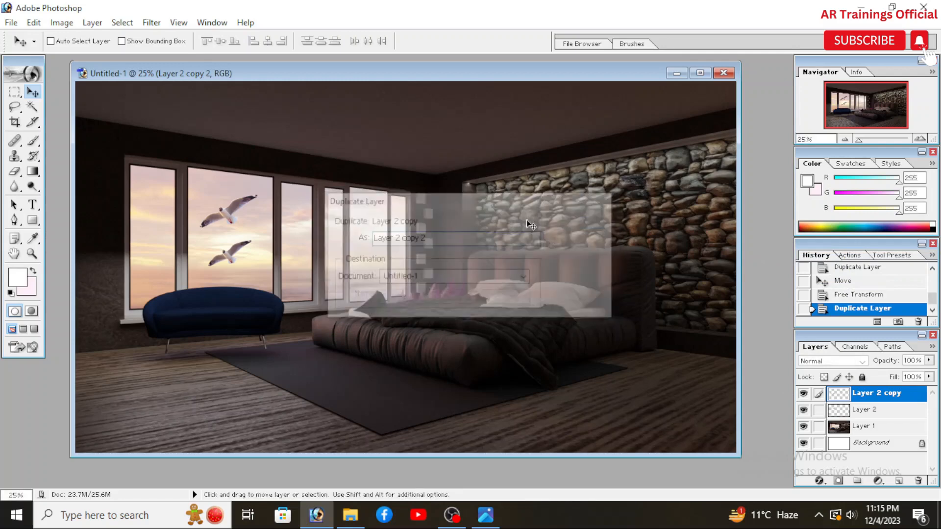
pyautogui.moveTo(352, 245); pyautogui.dragTo(375, 240)
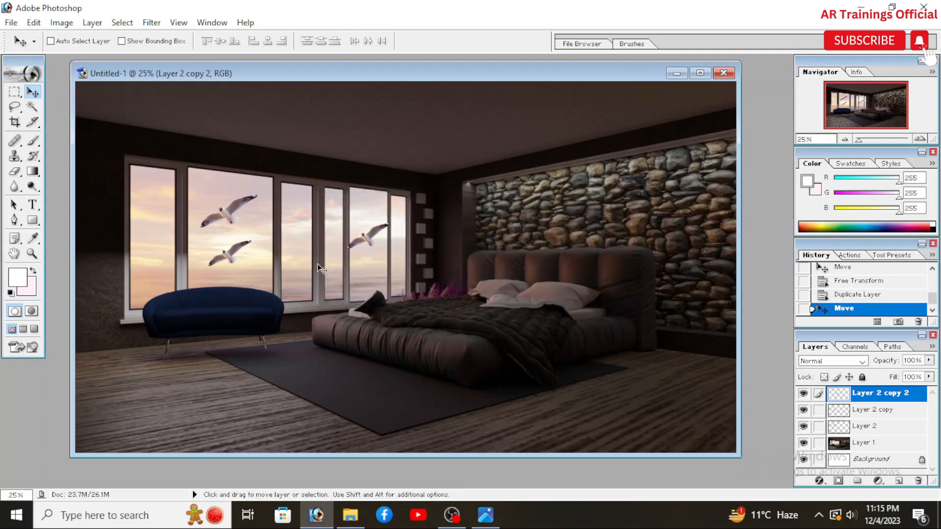
pyautogui.hotkey('ctrl', 't')
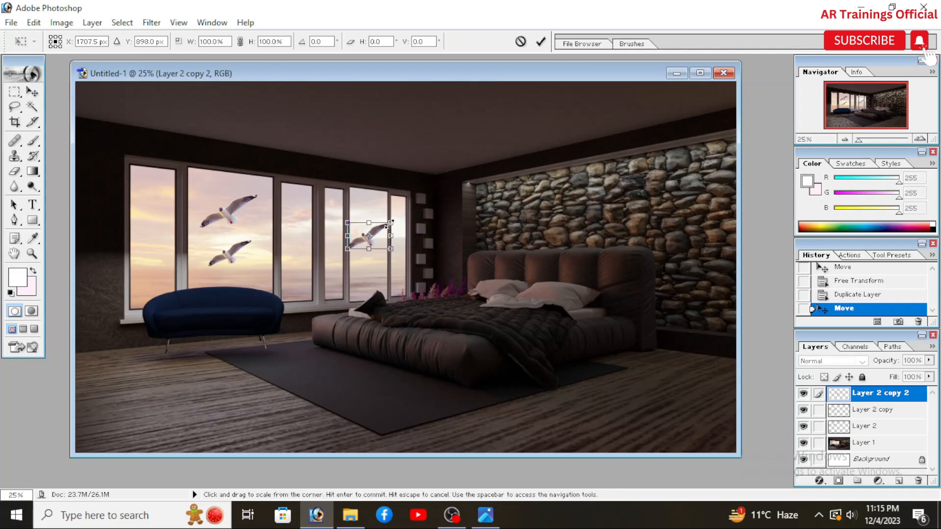
pyautogui.moveTo(389, 223); pyautogui.dragTo(377, 230)
pyautogui.click(32, 91)
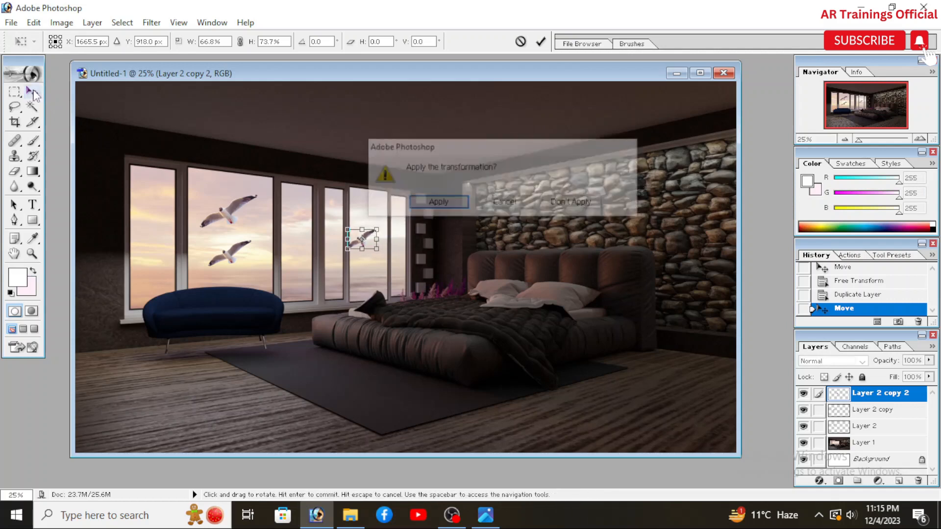
pyautogui.click(434, 203)
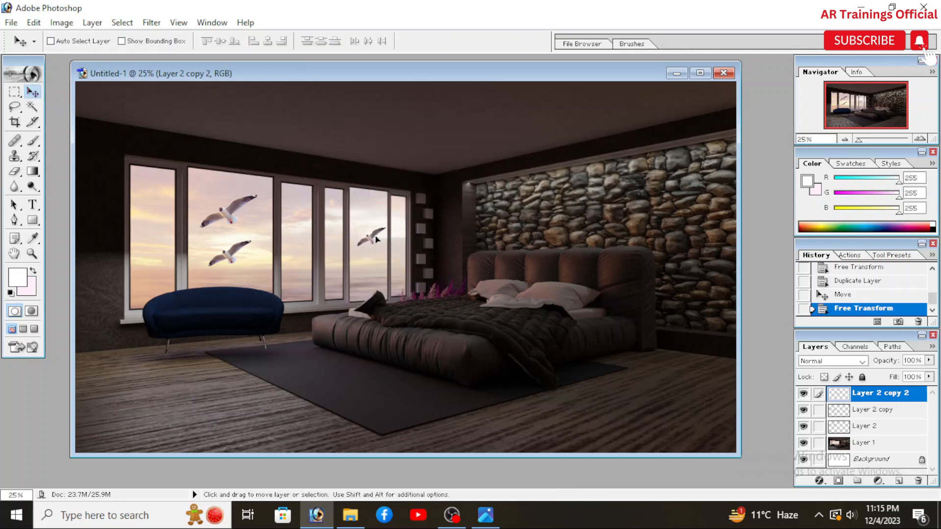
pyautogui.moveTo(375, 236); pyautogui.dragTo(376, 237)
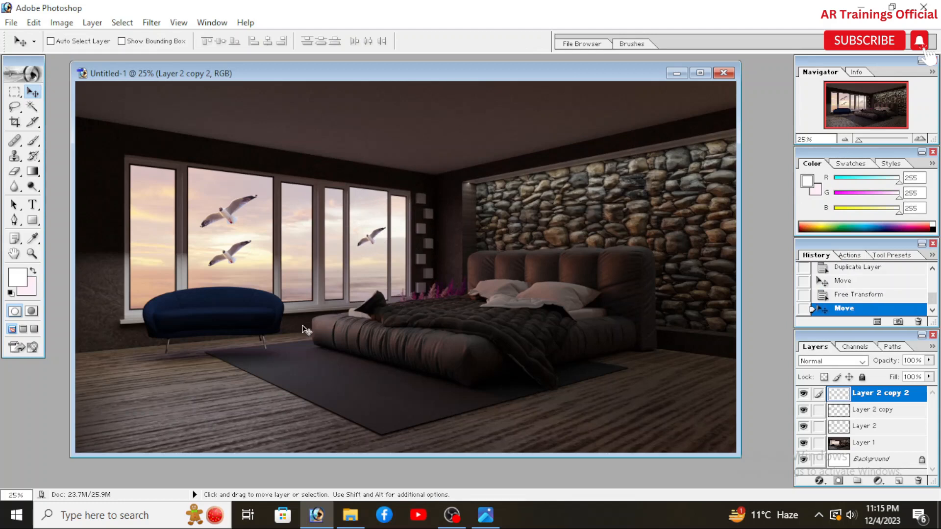
# Step: Open the grey armchair image from the Downloads folder in the photo viewer and copy it
pyautogui.click(349, 515)
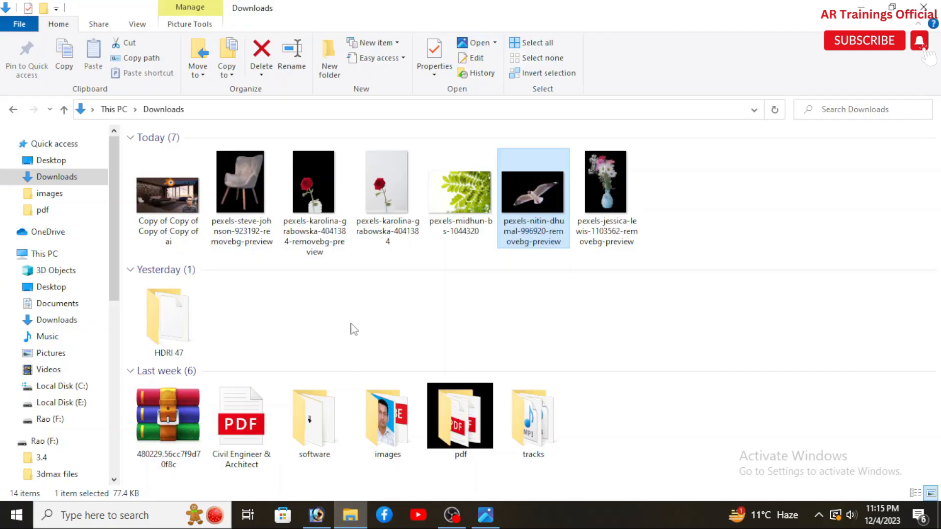
pyautogui.doubleClick(249, 187)
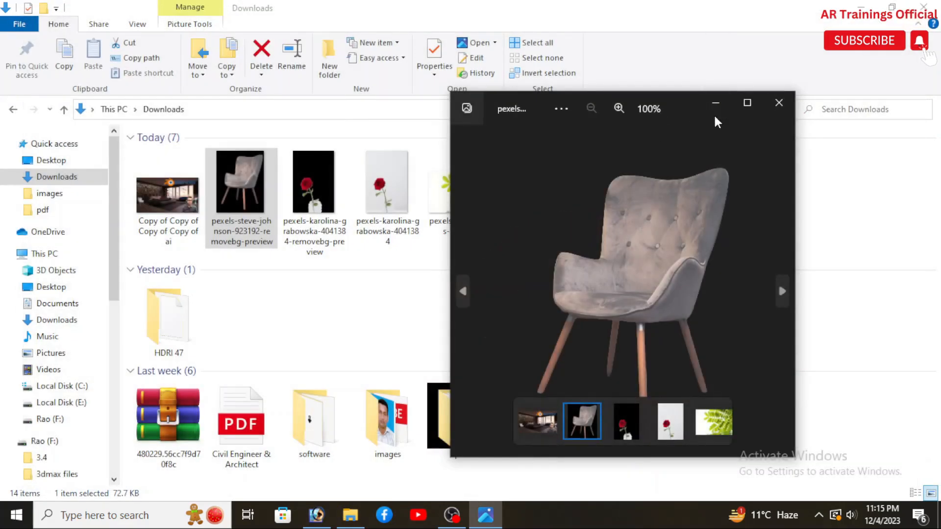
pyautogui.click(735, 105)
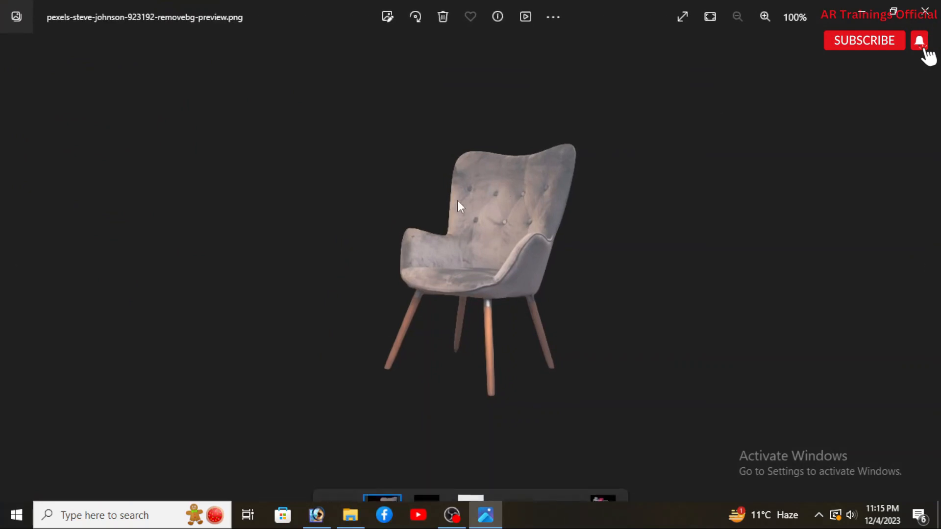
pyautogui.rightClick(457, 200)
pyautogui.click(511, 73)
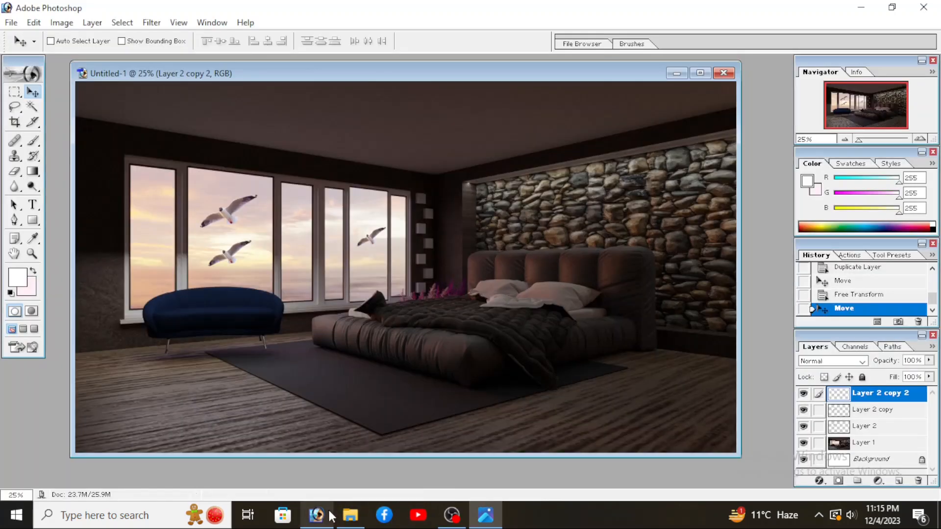
# Step: Paste the armchair image into the Photoshop bedroom document and move it onto the floor beside the bed
pyautogui.click(317, 515)
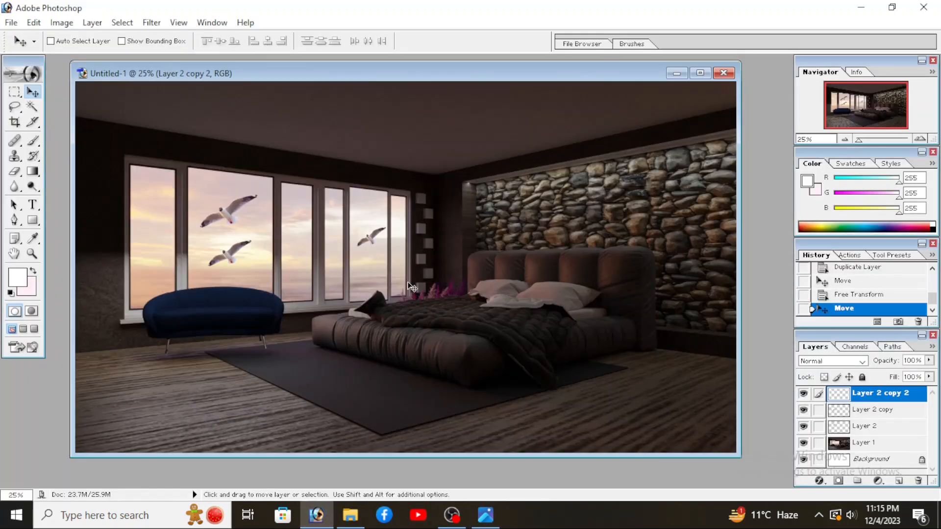
pyautogui.click(34, 22)
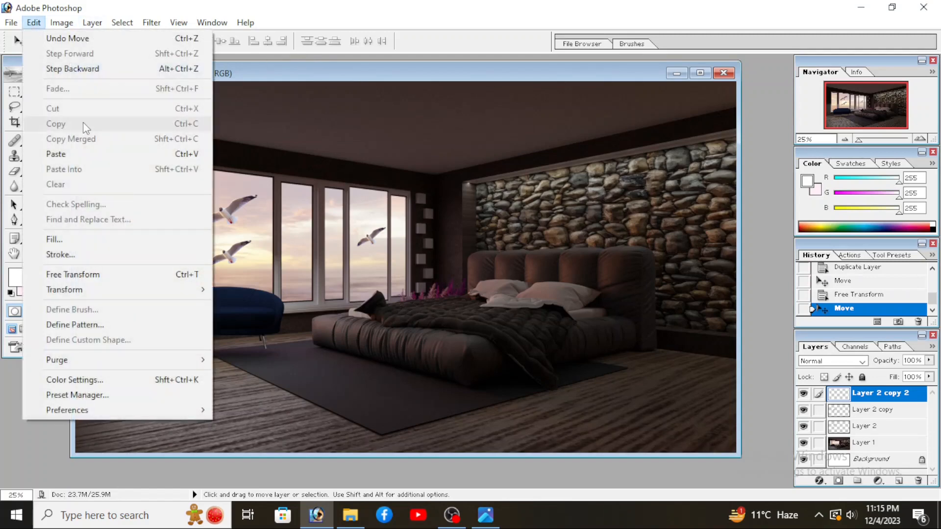
pyautogui.click(74, 151)
pyautogui.moveTo(400, 229); pyautogui.dragTo(652, 335)
# Step: Remove the black background around the armchair using the Magic Wand and clear the selection
pyautogui.click(32, 106)
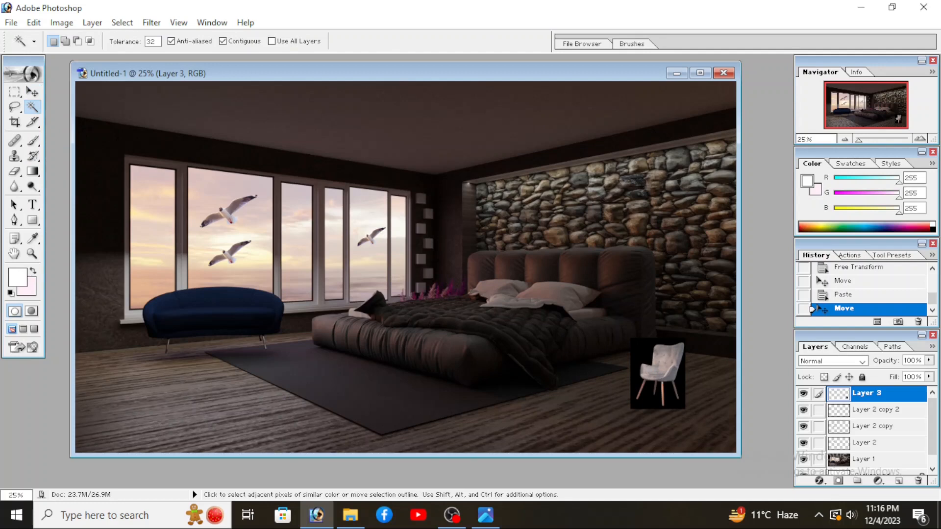
pyautogui.click(635, 345)
pyautogui.press('Delete')
pyautogui.hotkey('ctrl', 'd')
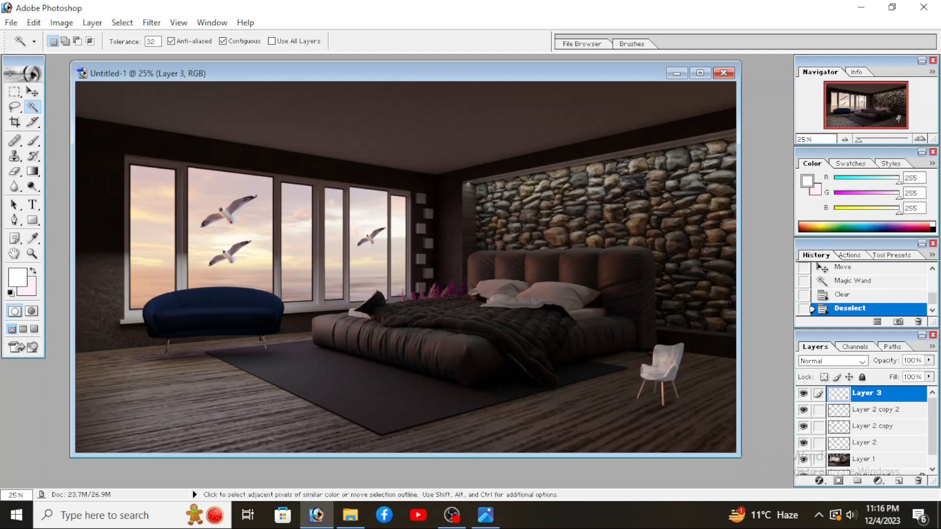
# Step: Scale the armchair to 151.8% width and 138.1% height and place it beside the bed in front of the stone wall
pyautogui.click(32, 91)
pyautogui.moveTo(637, 366); pyautogui.dragTo(662, 357)
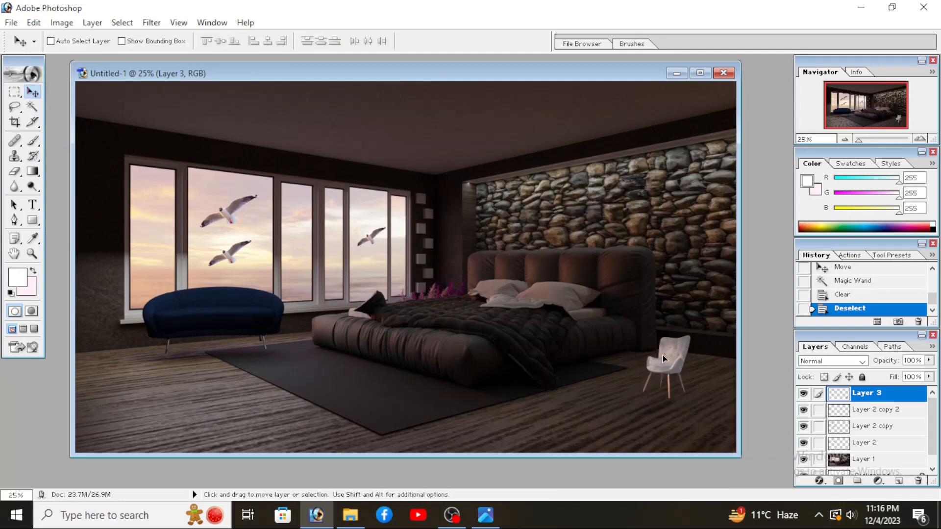
pyautogui.hotkey('ctrl', 't')
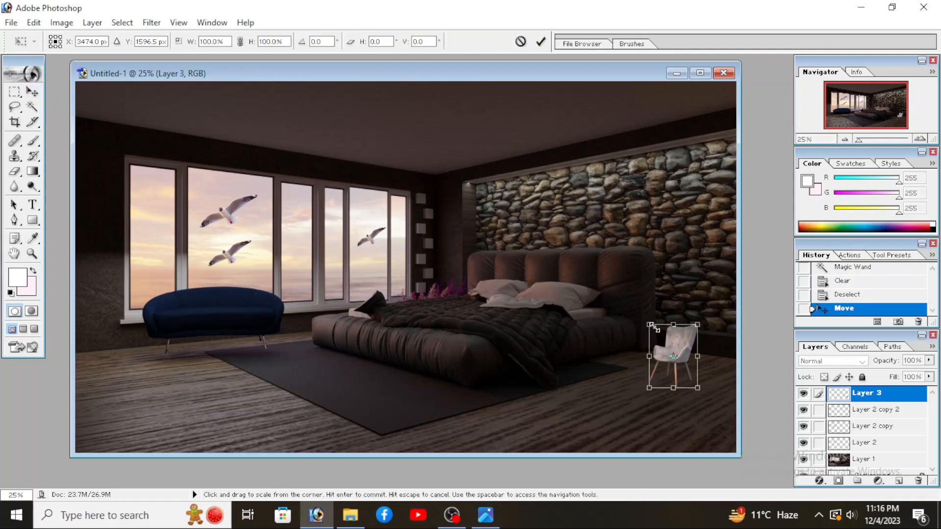
pyautogui.moveTo(645, 321); pyautogui.dragTo(619, 294)
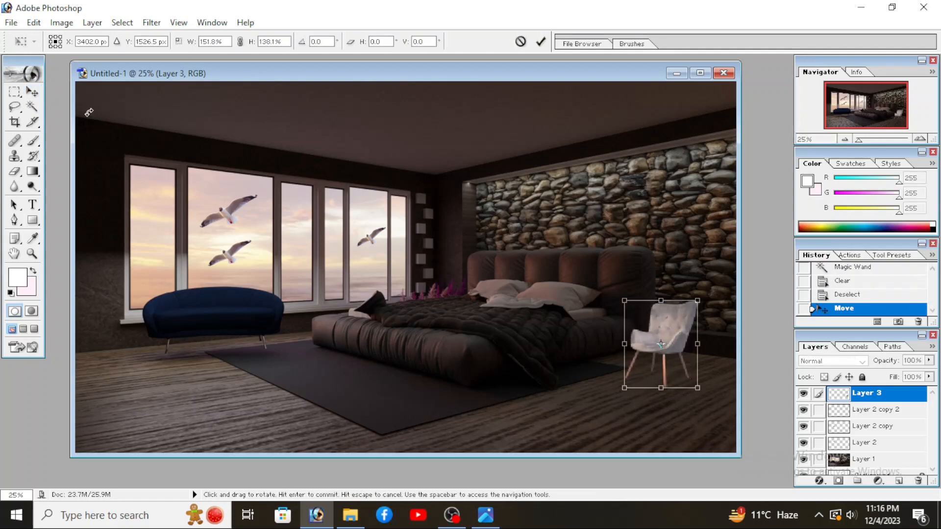
pyautogui.click(32, 91)
pyautogui.click(436, 203)
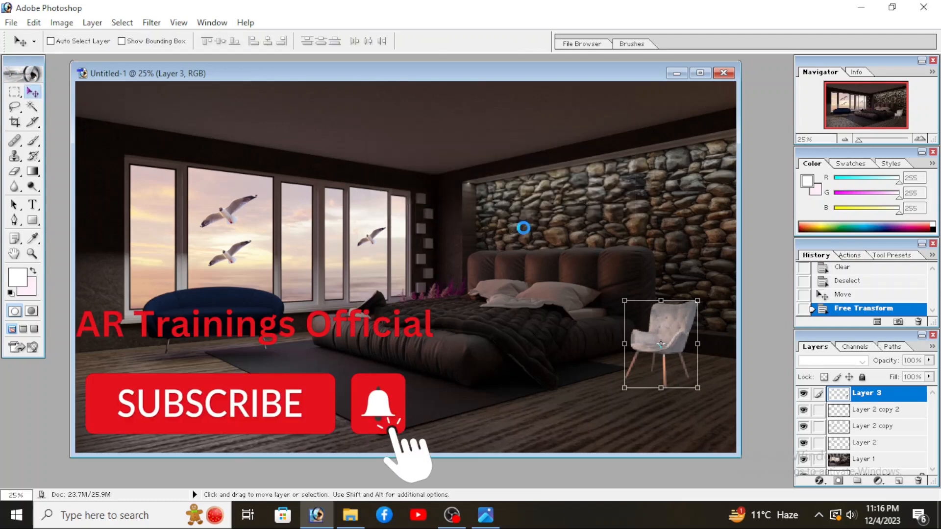
pyautogui.moveTo(660, 340); pyautogui.dragTo(682, 346)
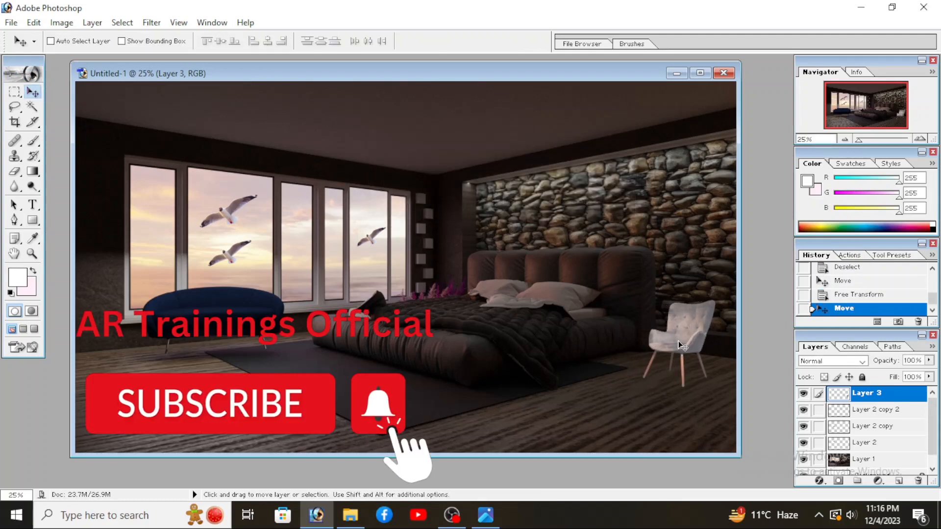
# Step: Bring up the image-editing commands for the armchair layer
pyautogui.click(62, 23)
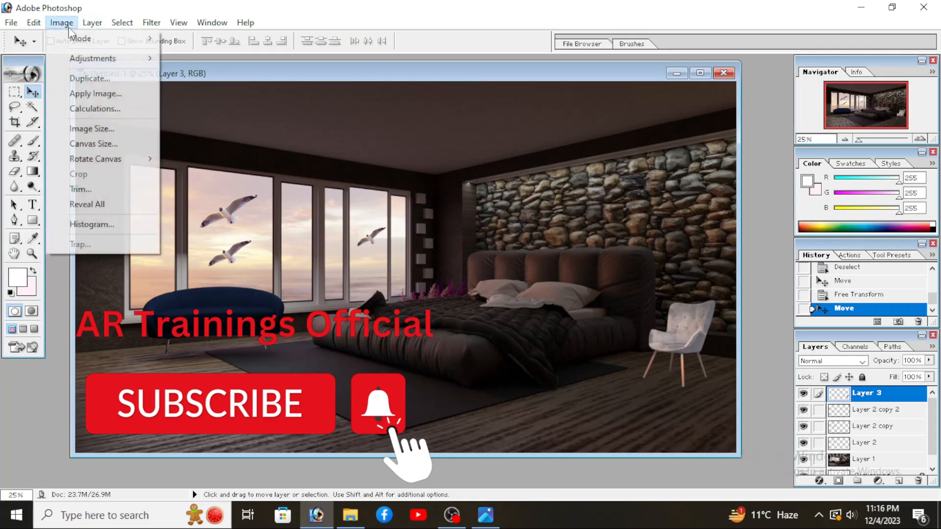